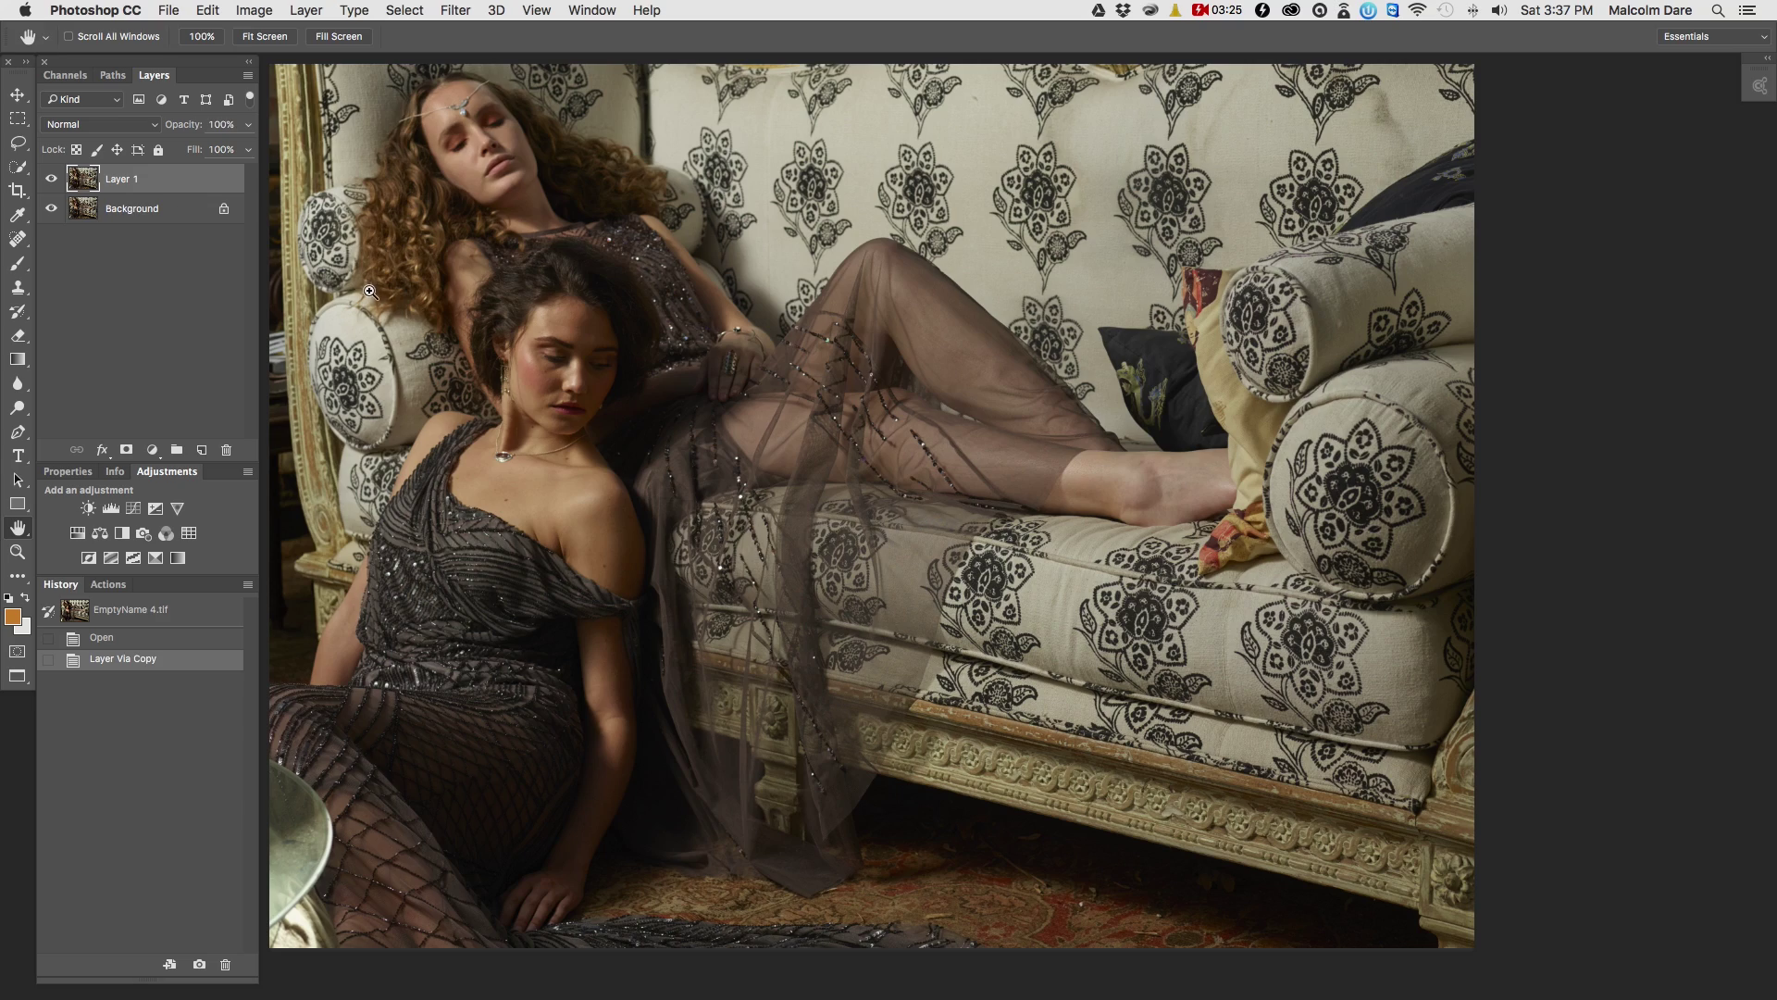
- Heal blemishes on the front woman's jaw and cheek with a size 20 content-aware Spot Healing Brush
key(super+plus)
key(super+plus)
key(super+plus)
drag(509, 359, 1064, 765)
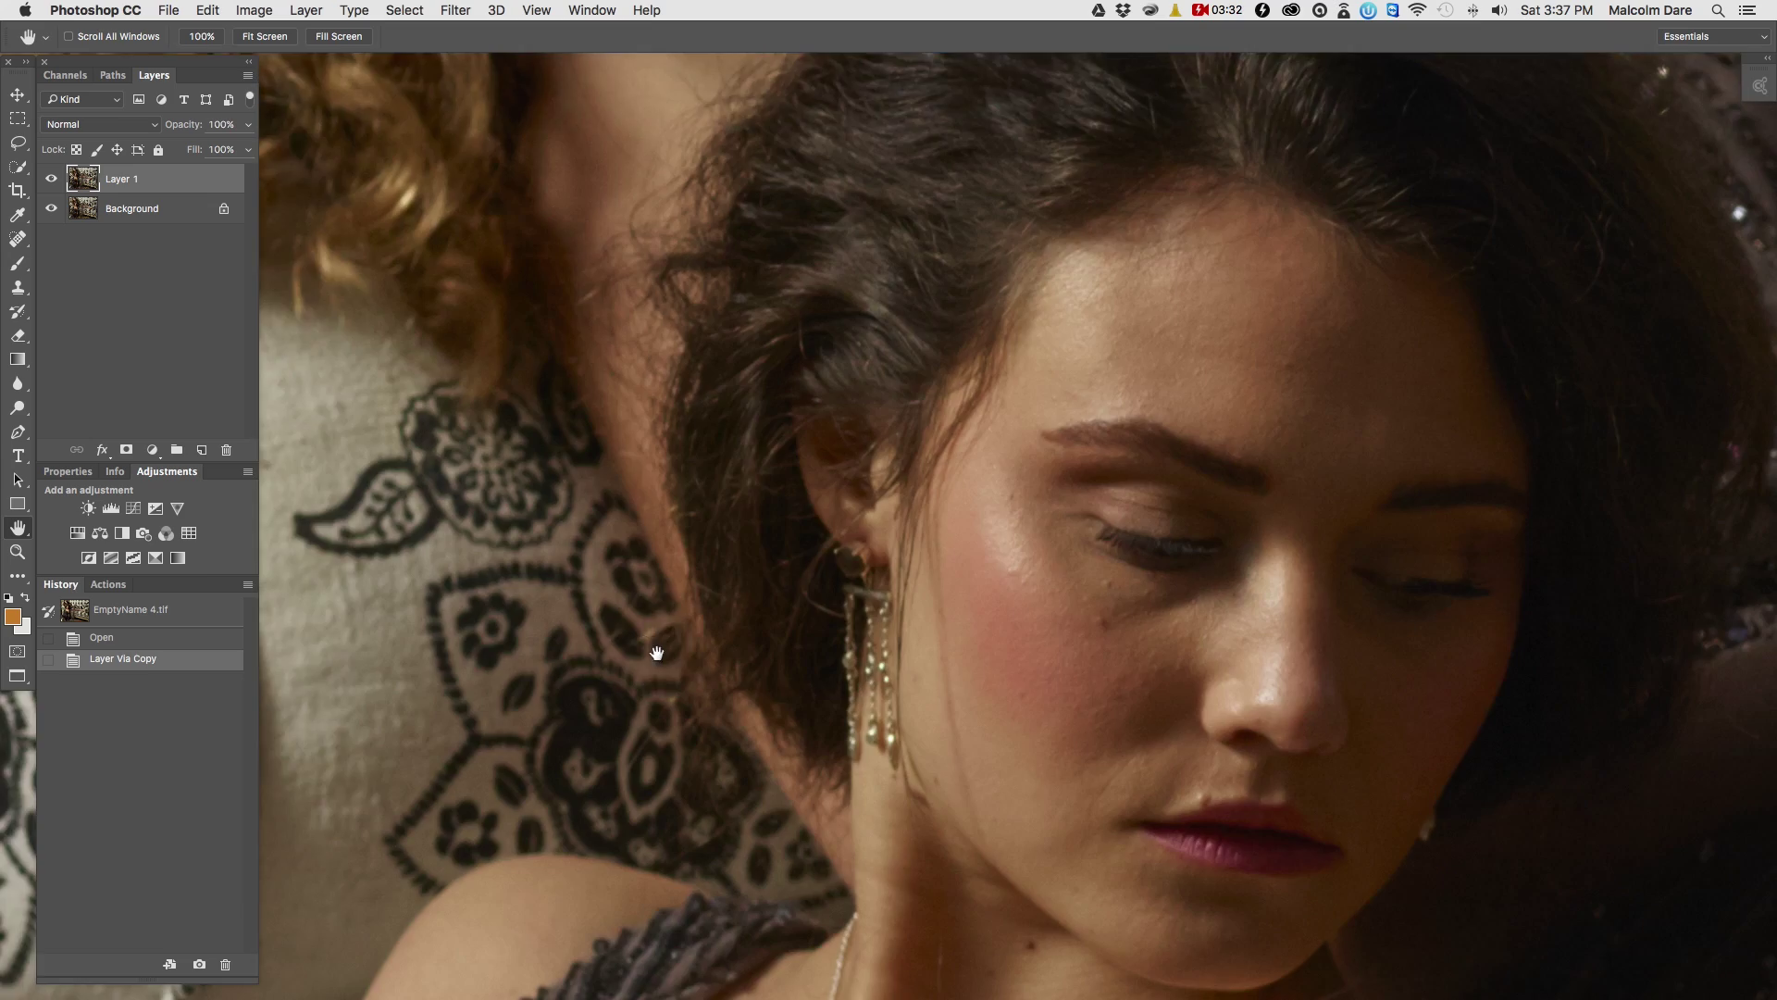
drag(659, 651, 537, 542)
click(19, 240)
click(921, 861)
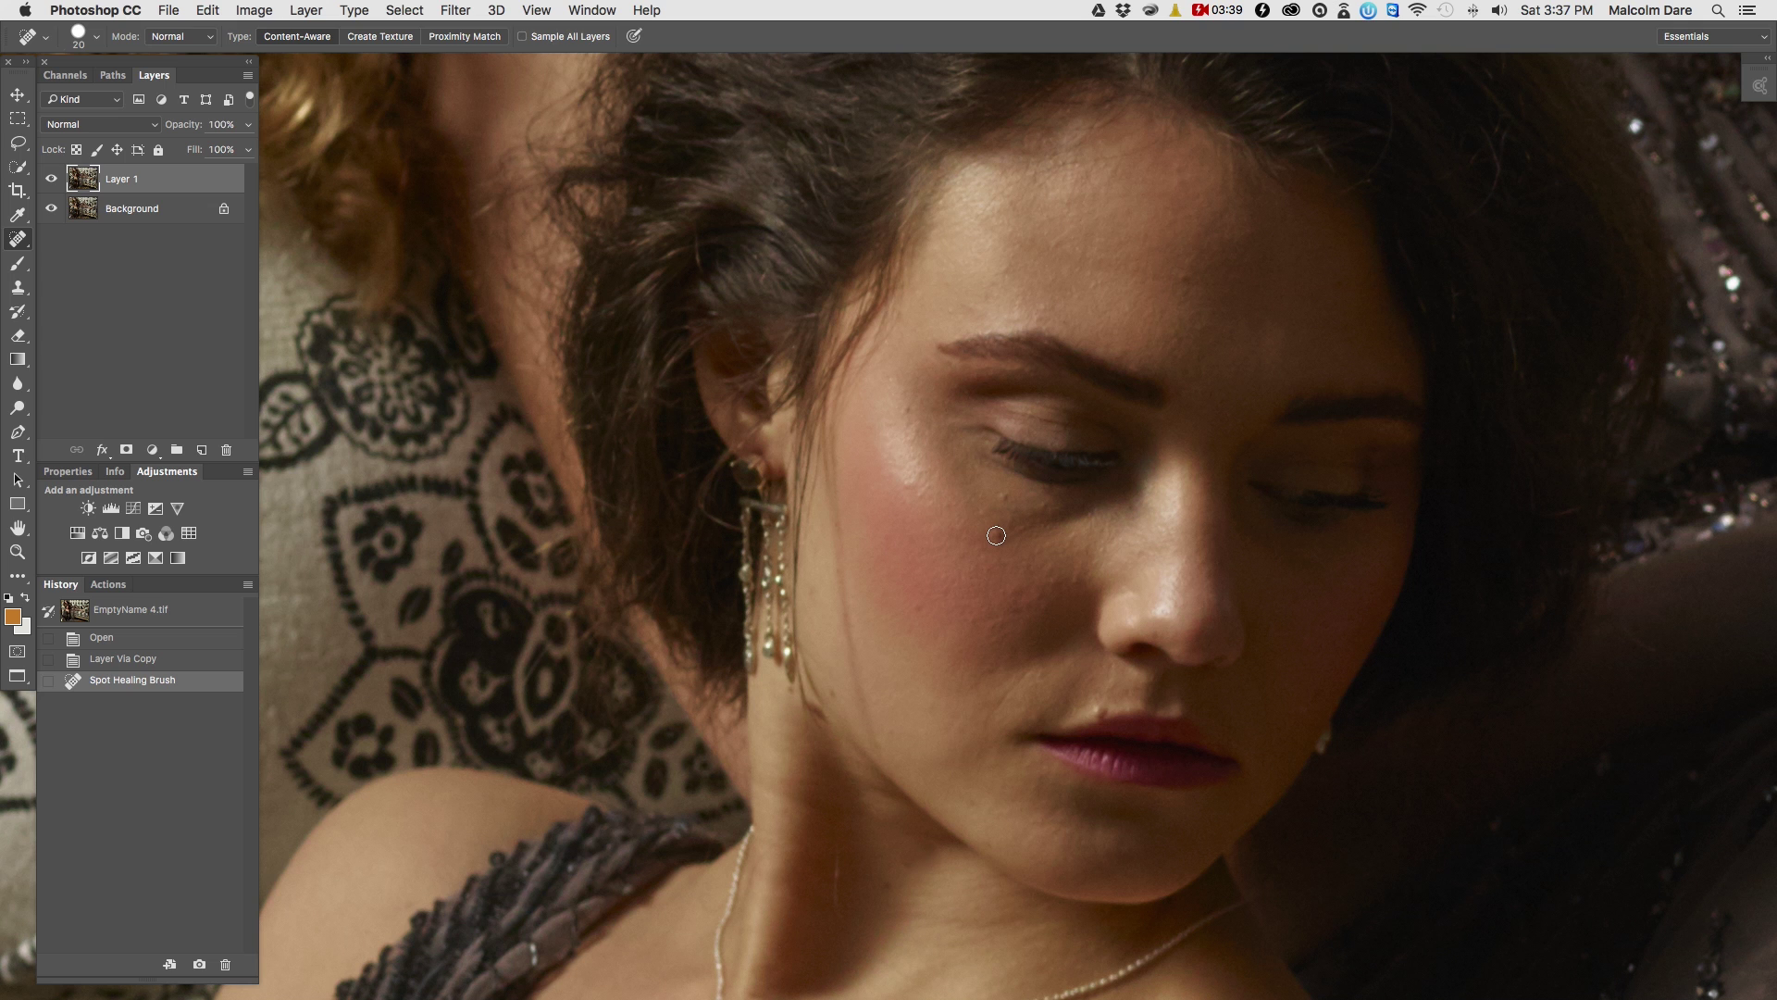
drag(996, 535, 965, 550)
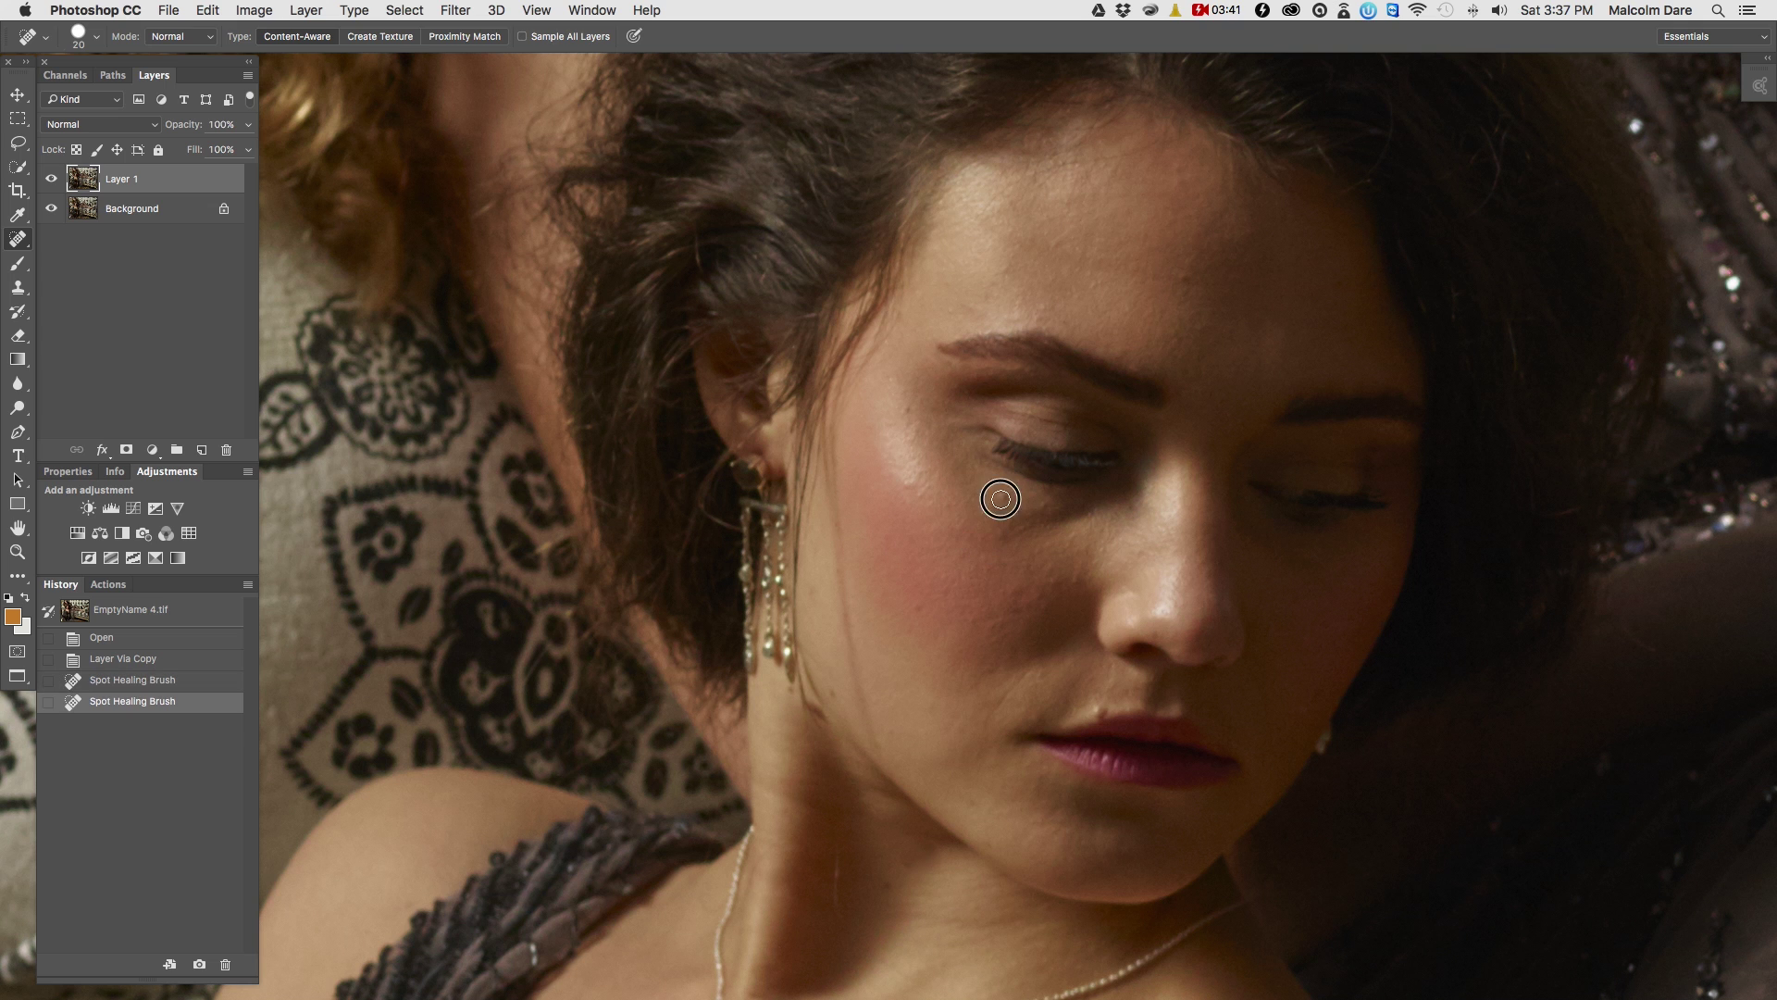
- Heal the skin marks under the front woman's eye nearest the earring
click(997, 505)
click(998, 517)
click(1015, 524)
click(1010, 513)
click(1010, 513)
click(1041, 504)
click(1022, 522)
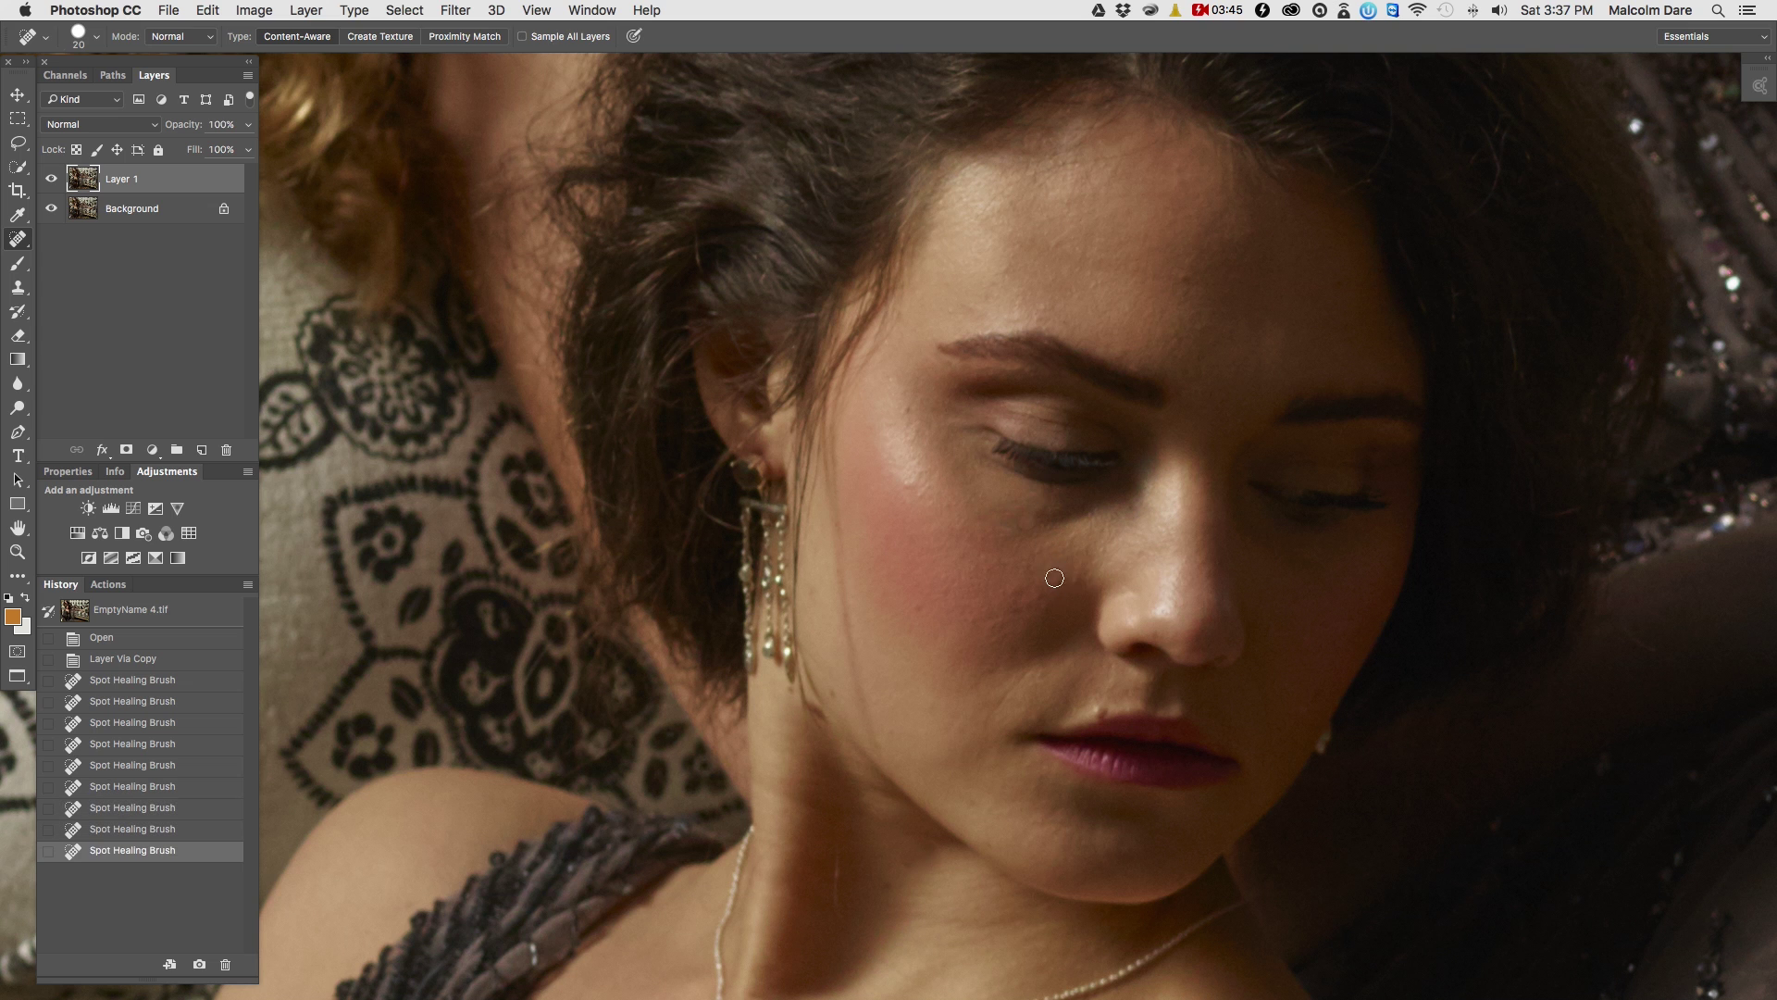
- Heal the remaining skin marks on the front woman's cheek beside the nose and near the corner of her mouth
click(1069, 577)
click(1044, 579)
click(1047, 595)
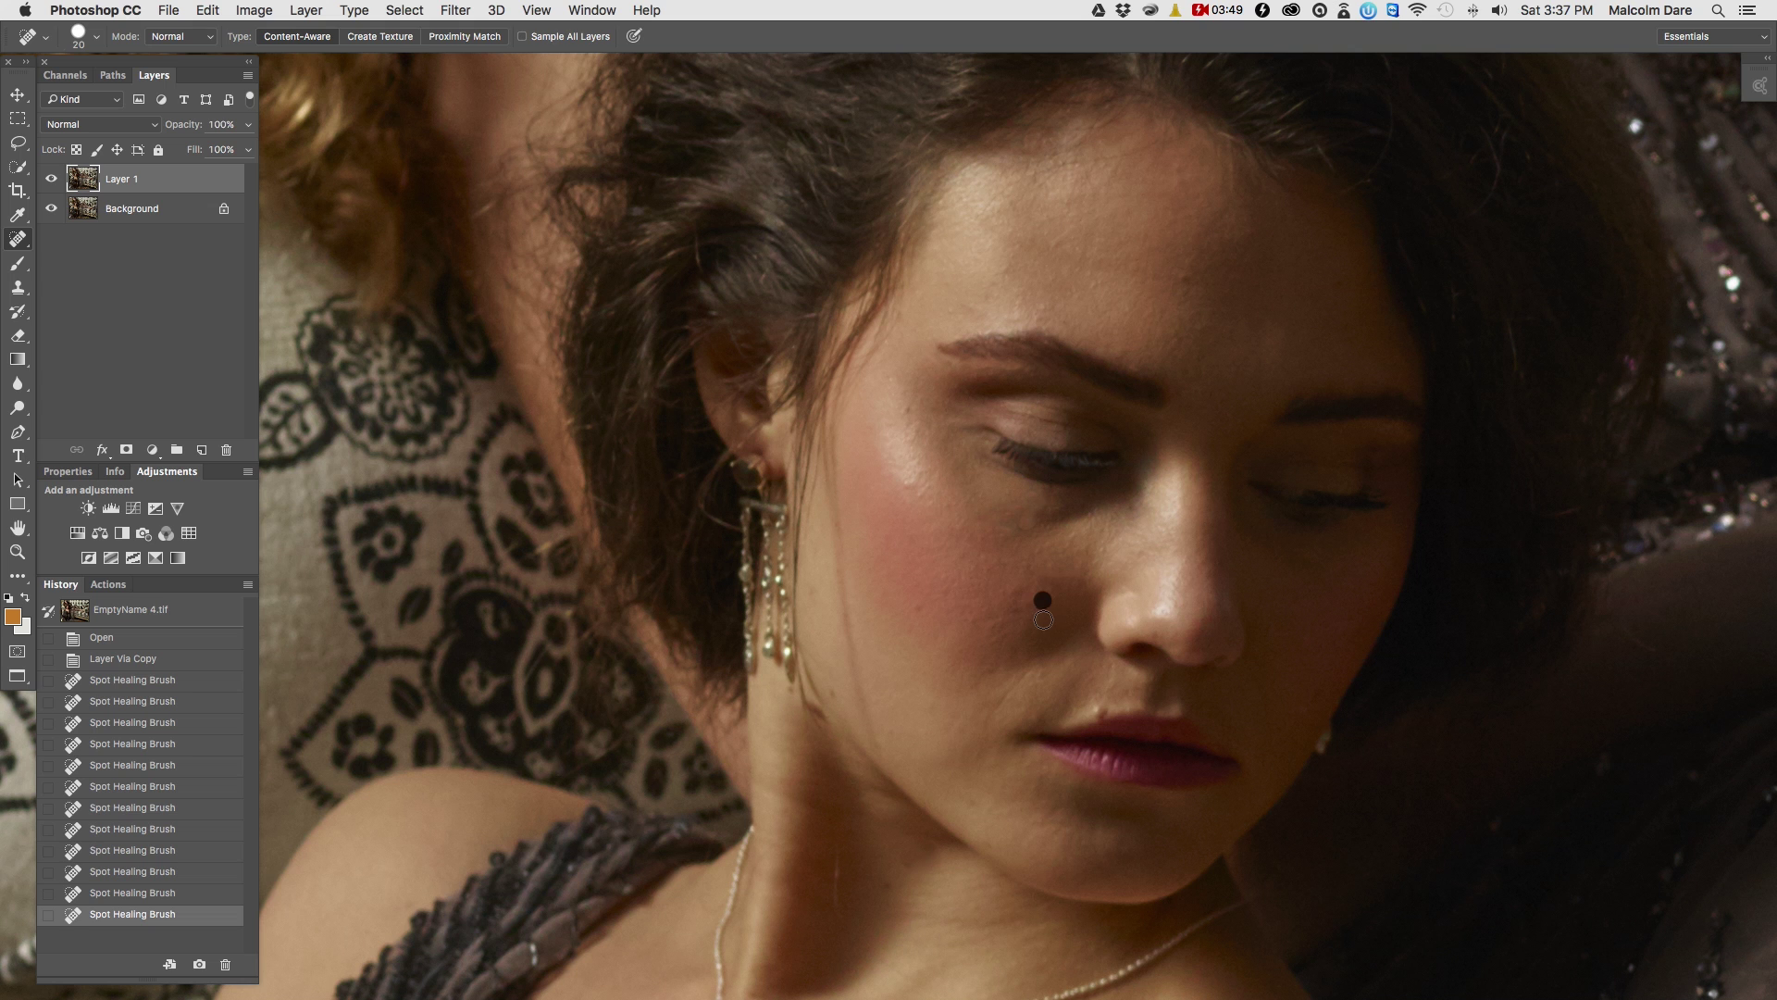
click(1029, 614)
click(1000, 613)
click(1007, 614)
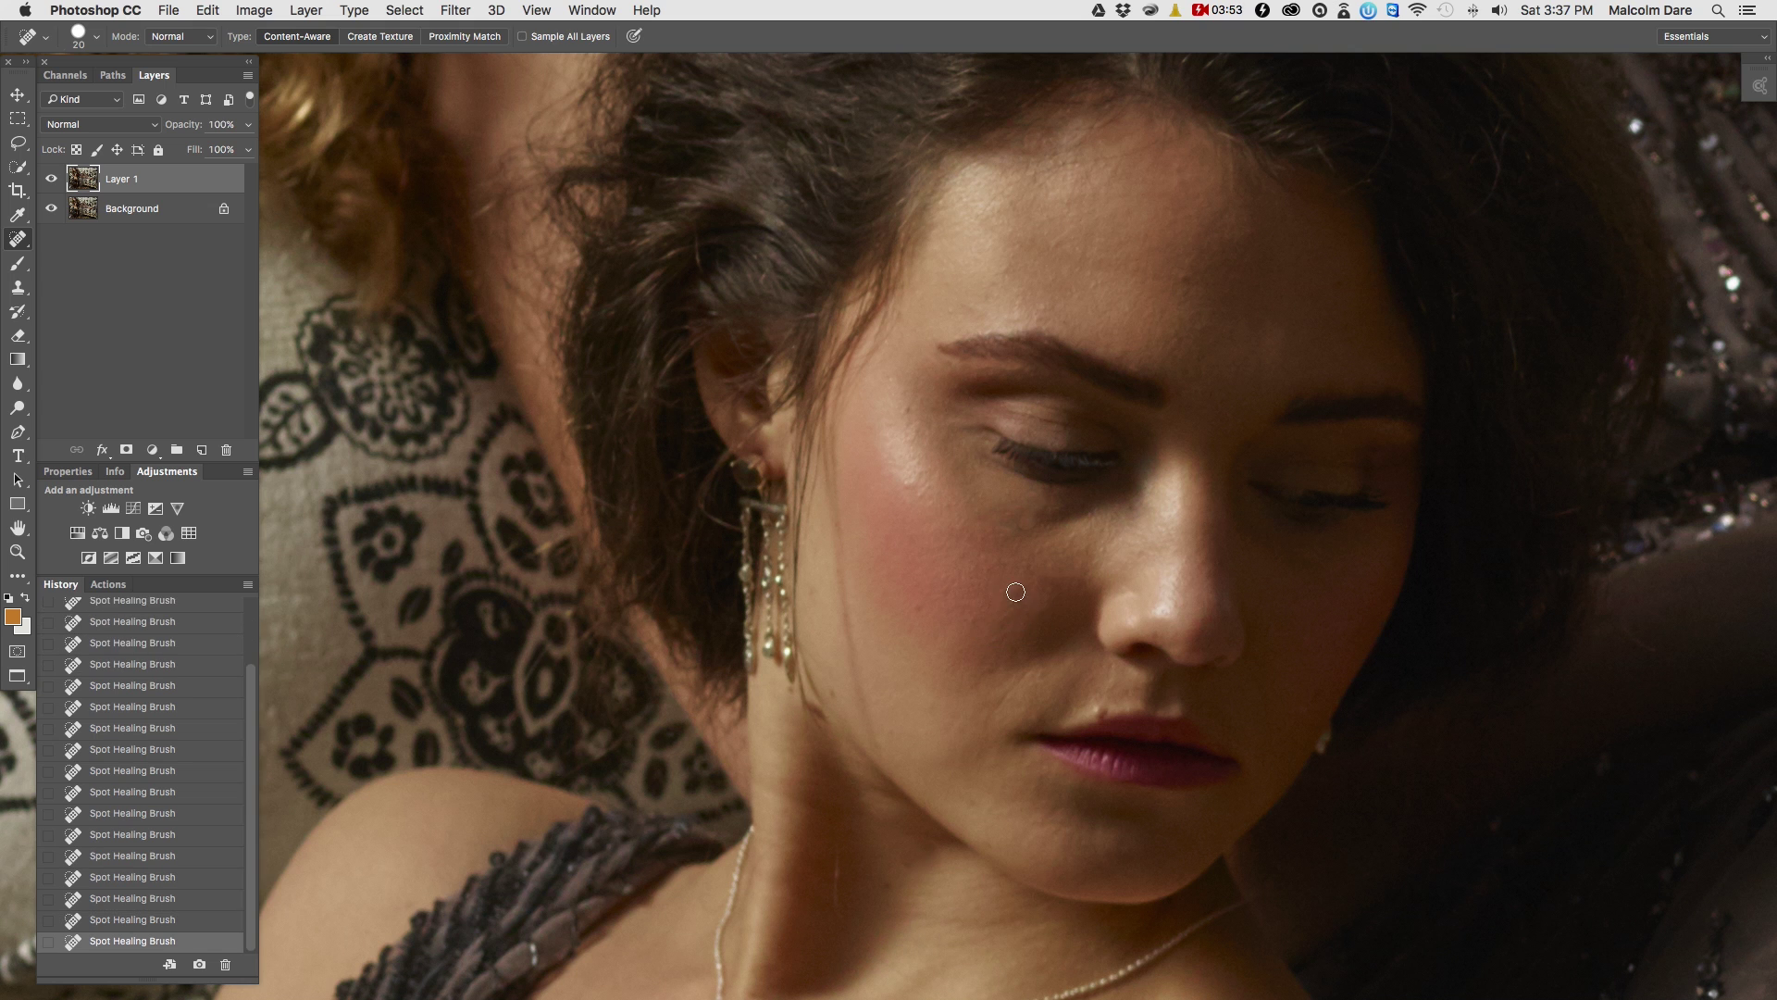
click(1099, 711)
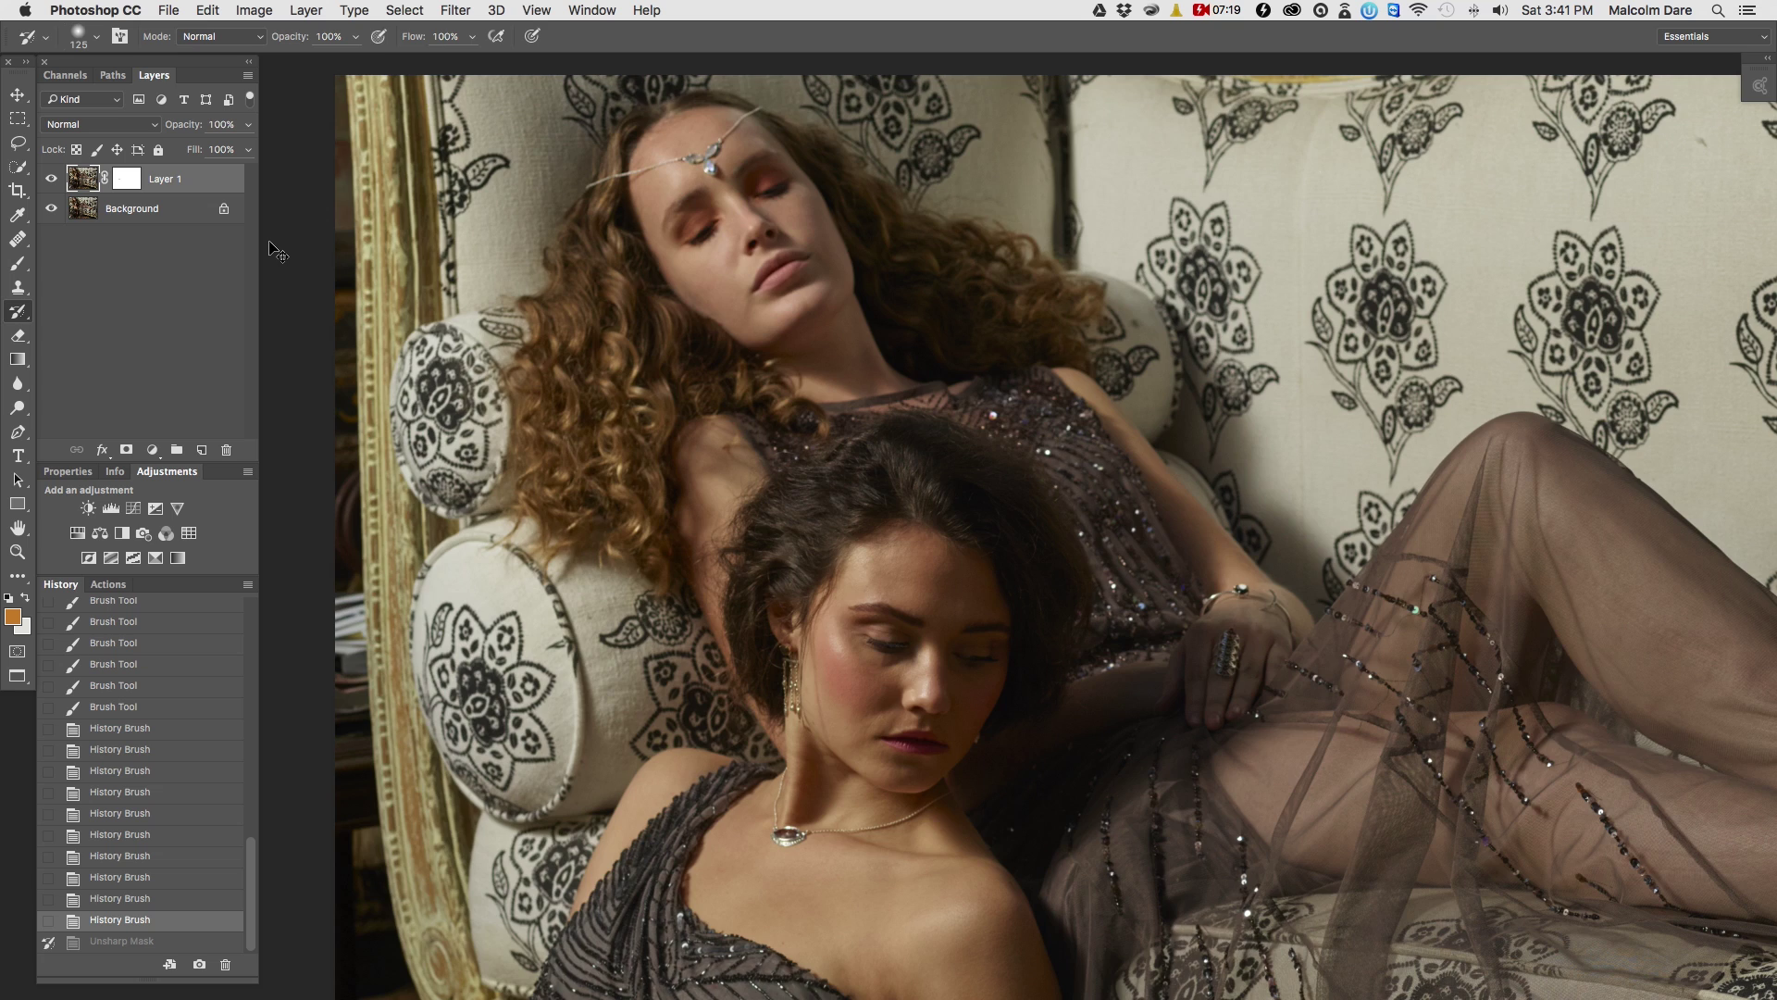
- Flatten the image and select the entire canvas to copy the merged picture
key(super+0)
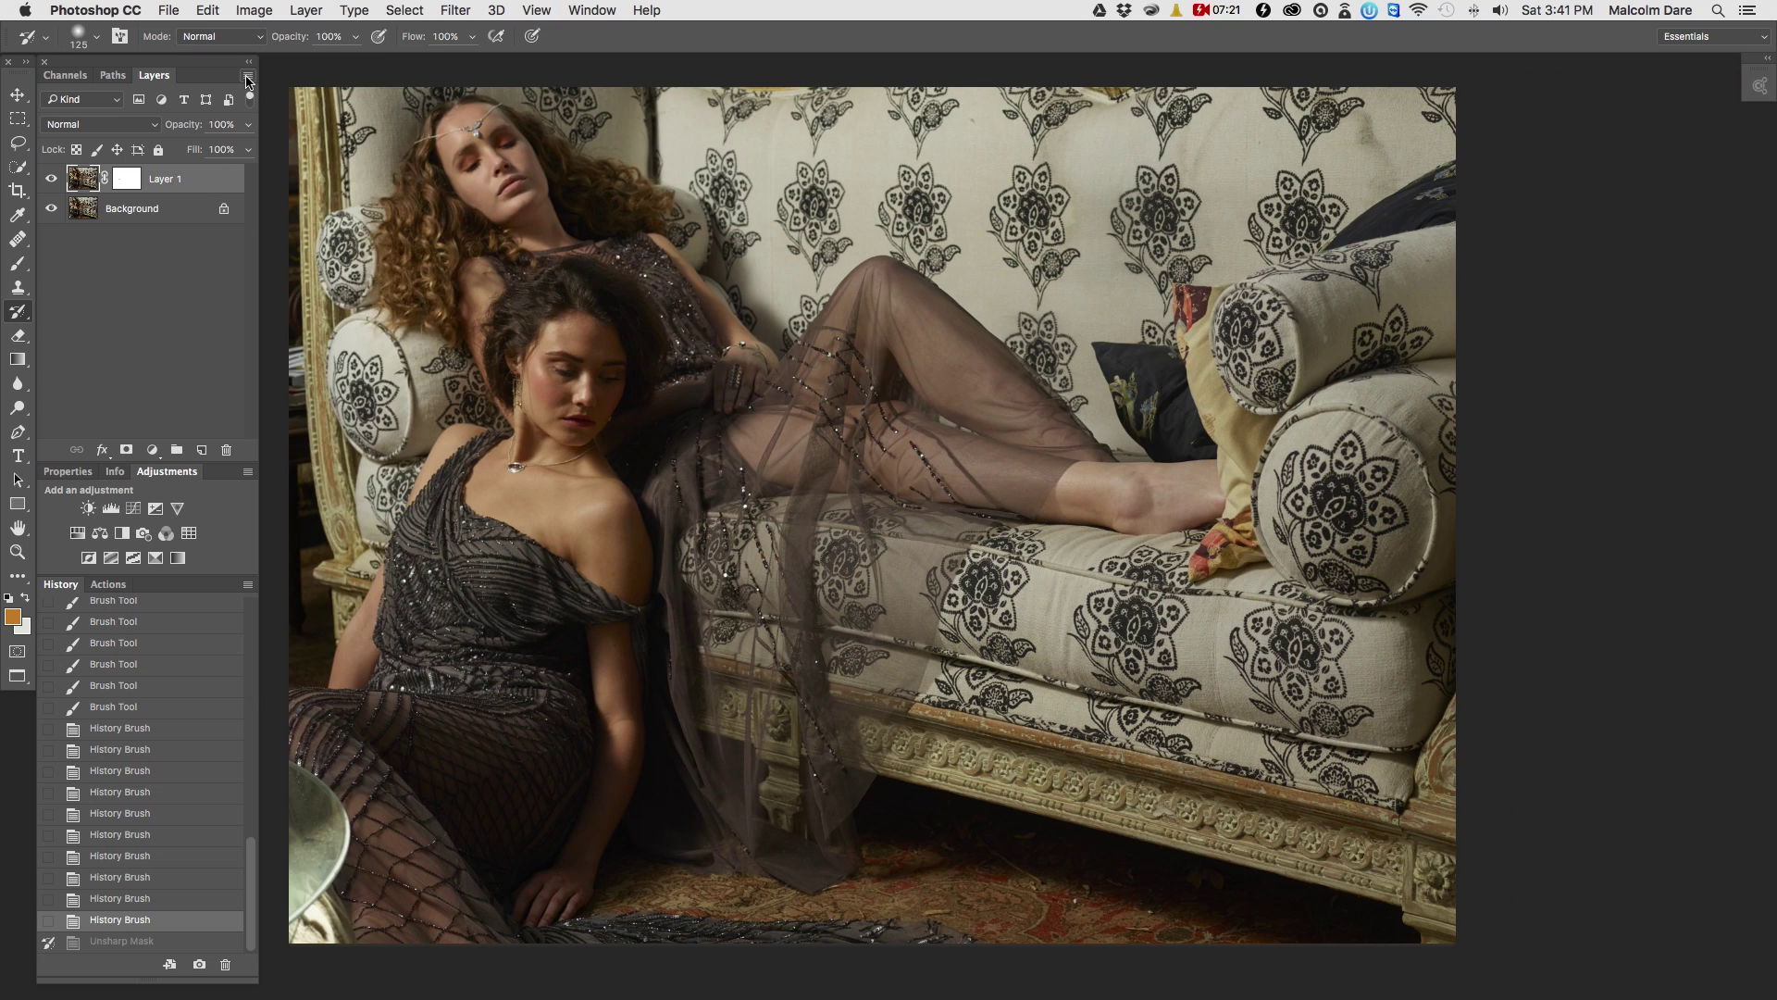
click(247, 78)
click(294, 588)
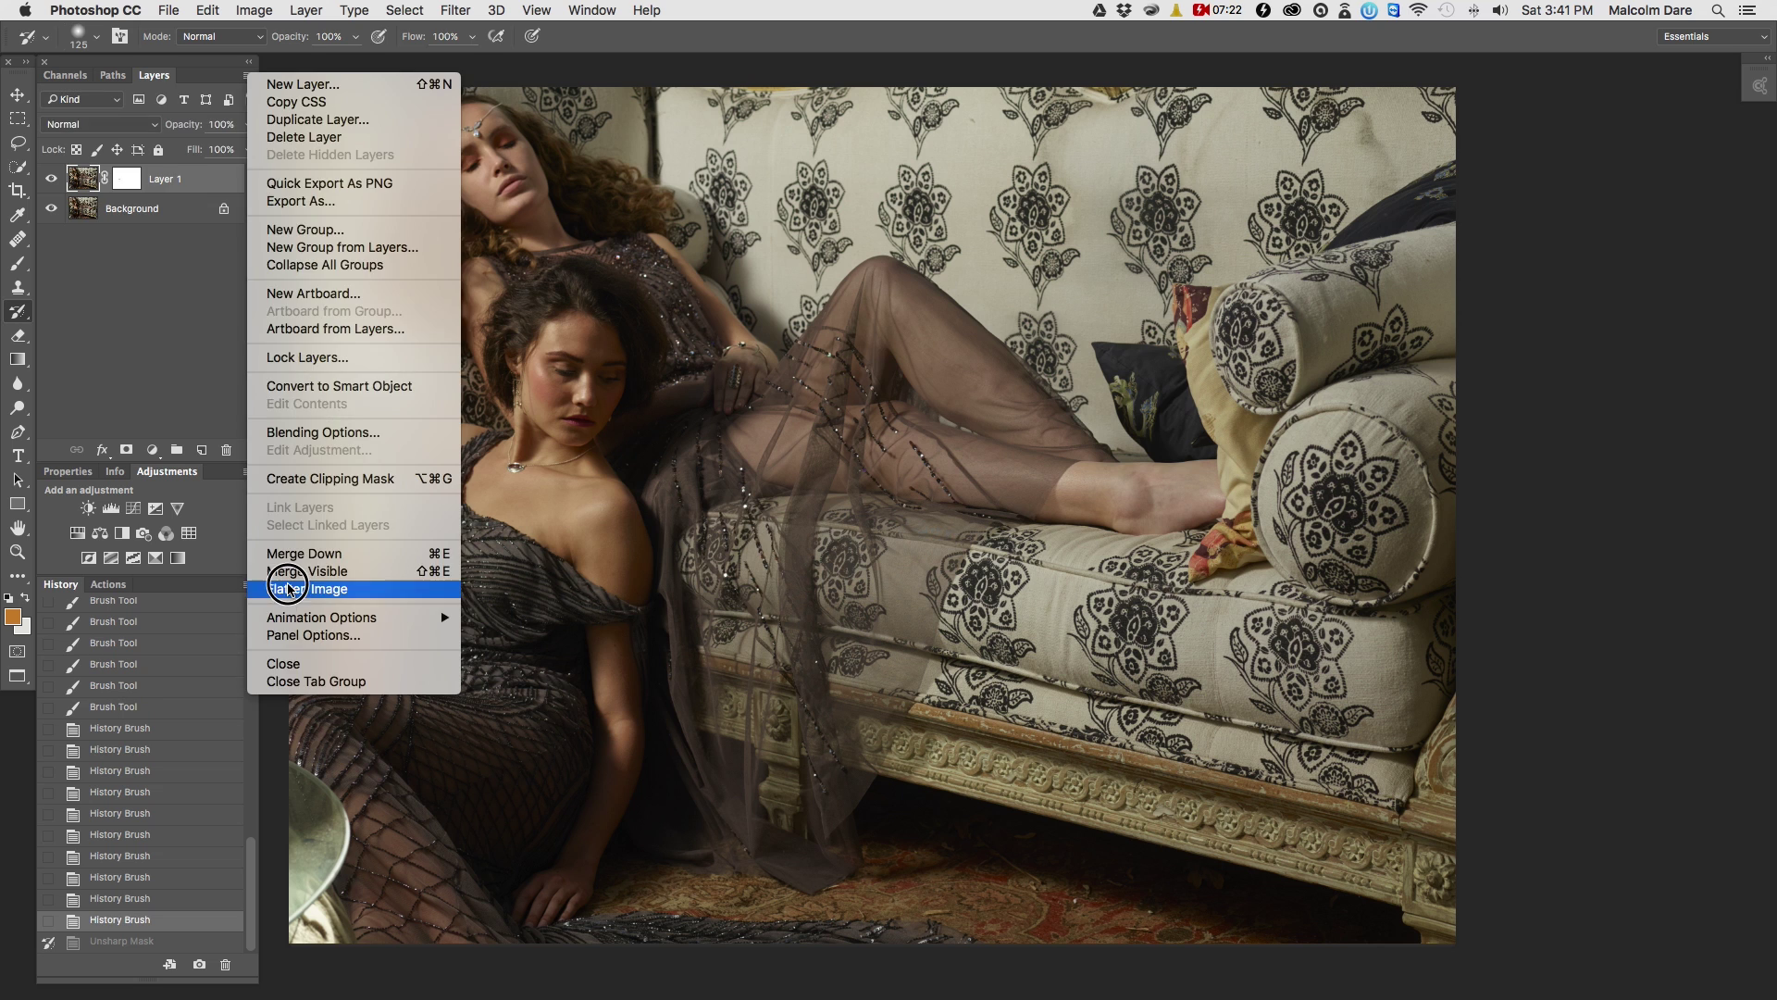
click(393, 582)
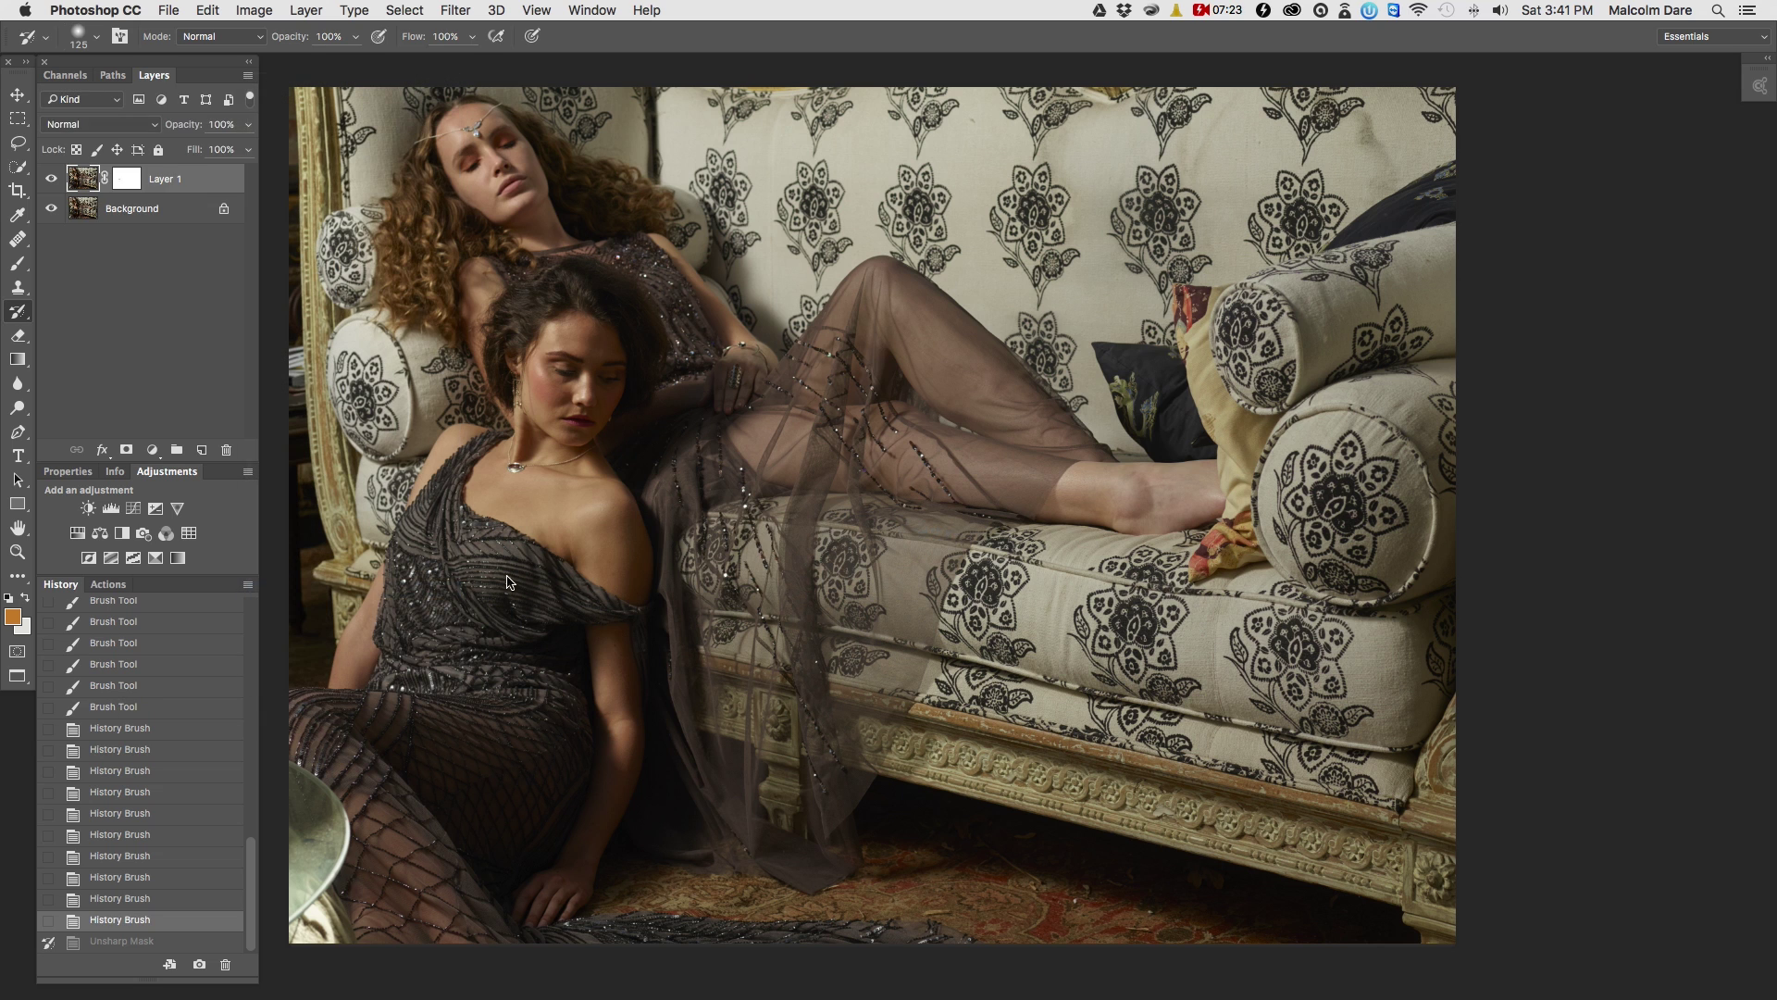
key(super+a)
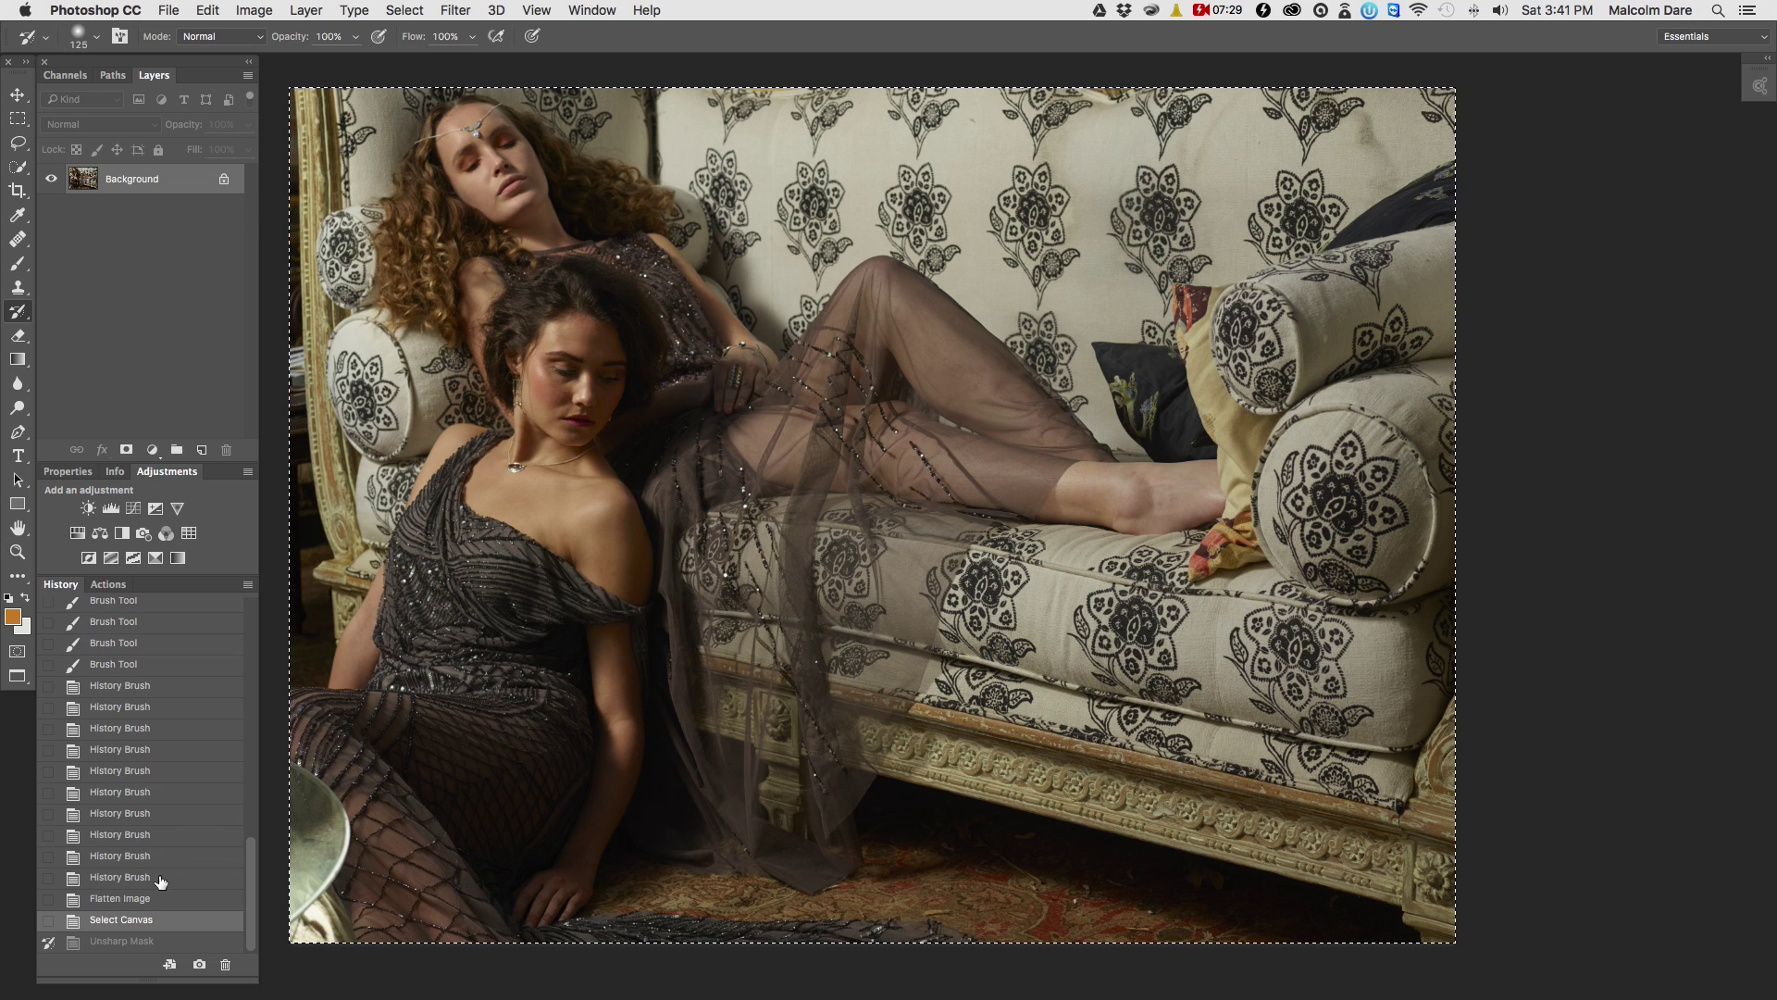
- Return to the history state before flattening and paste the merged copy as a new layer
click(114, 898)
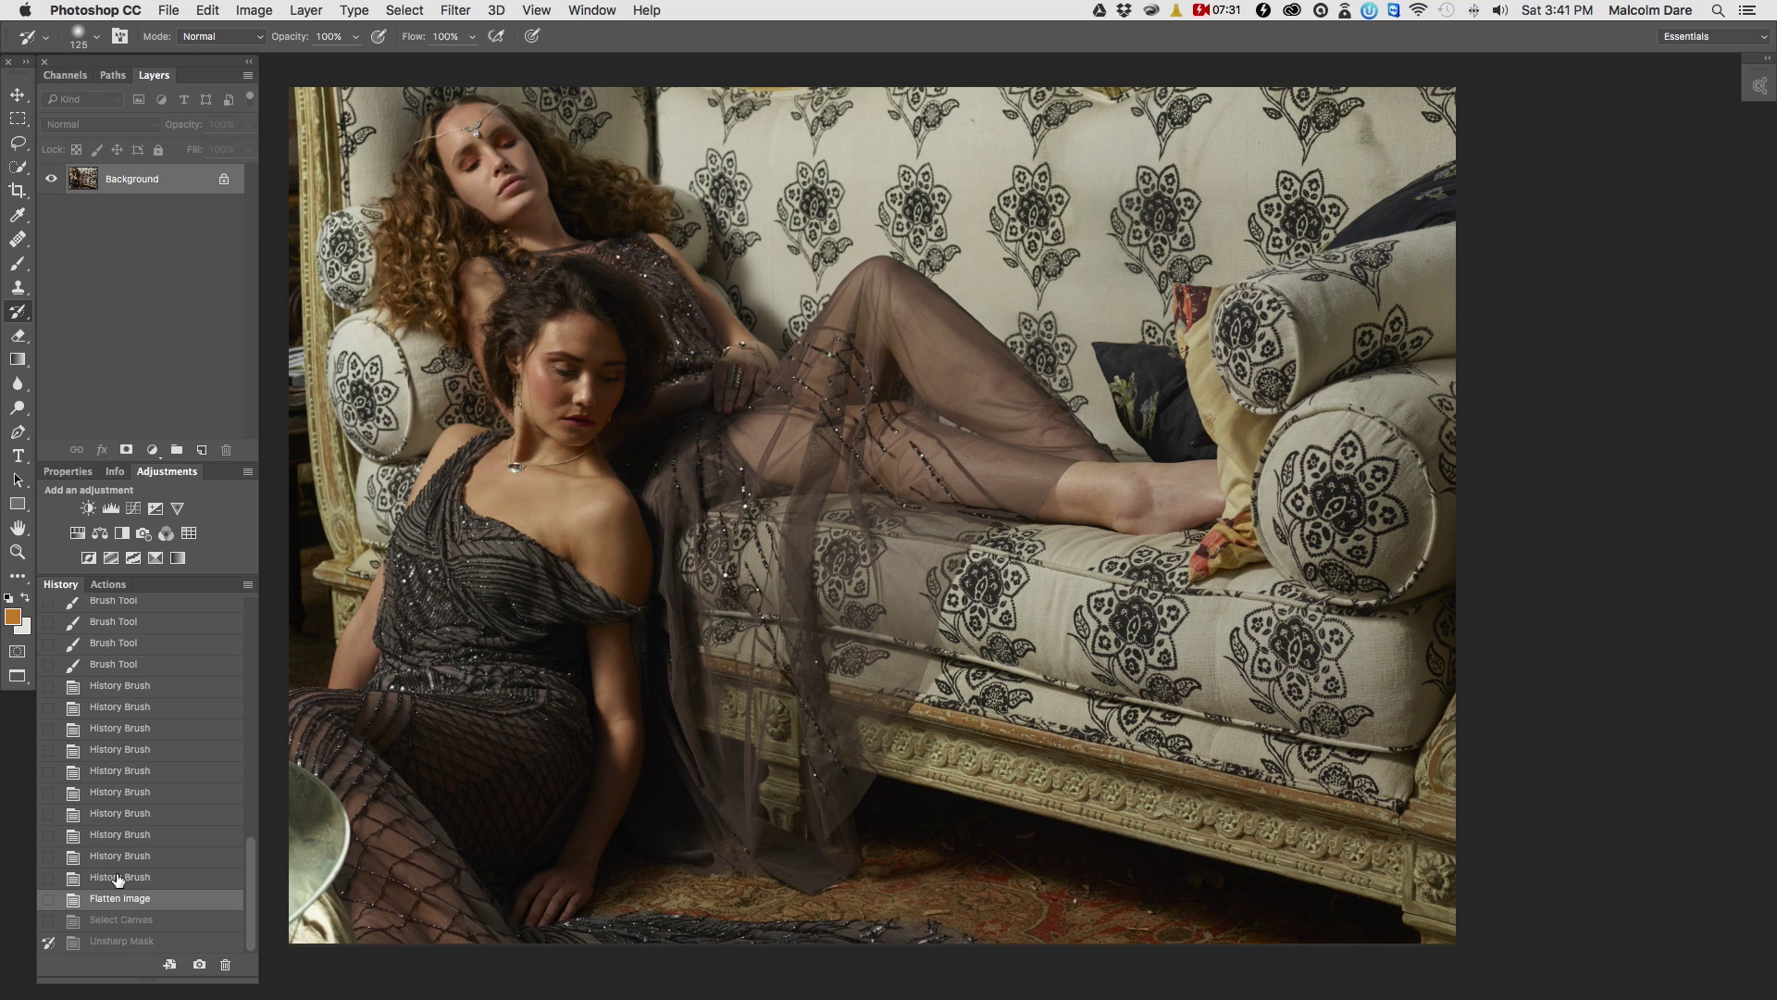
click(117, 877)
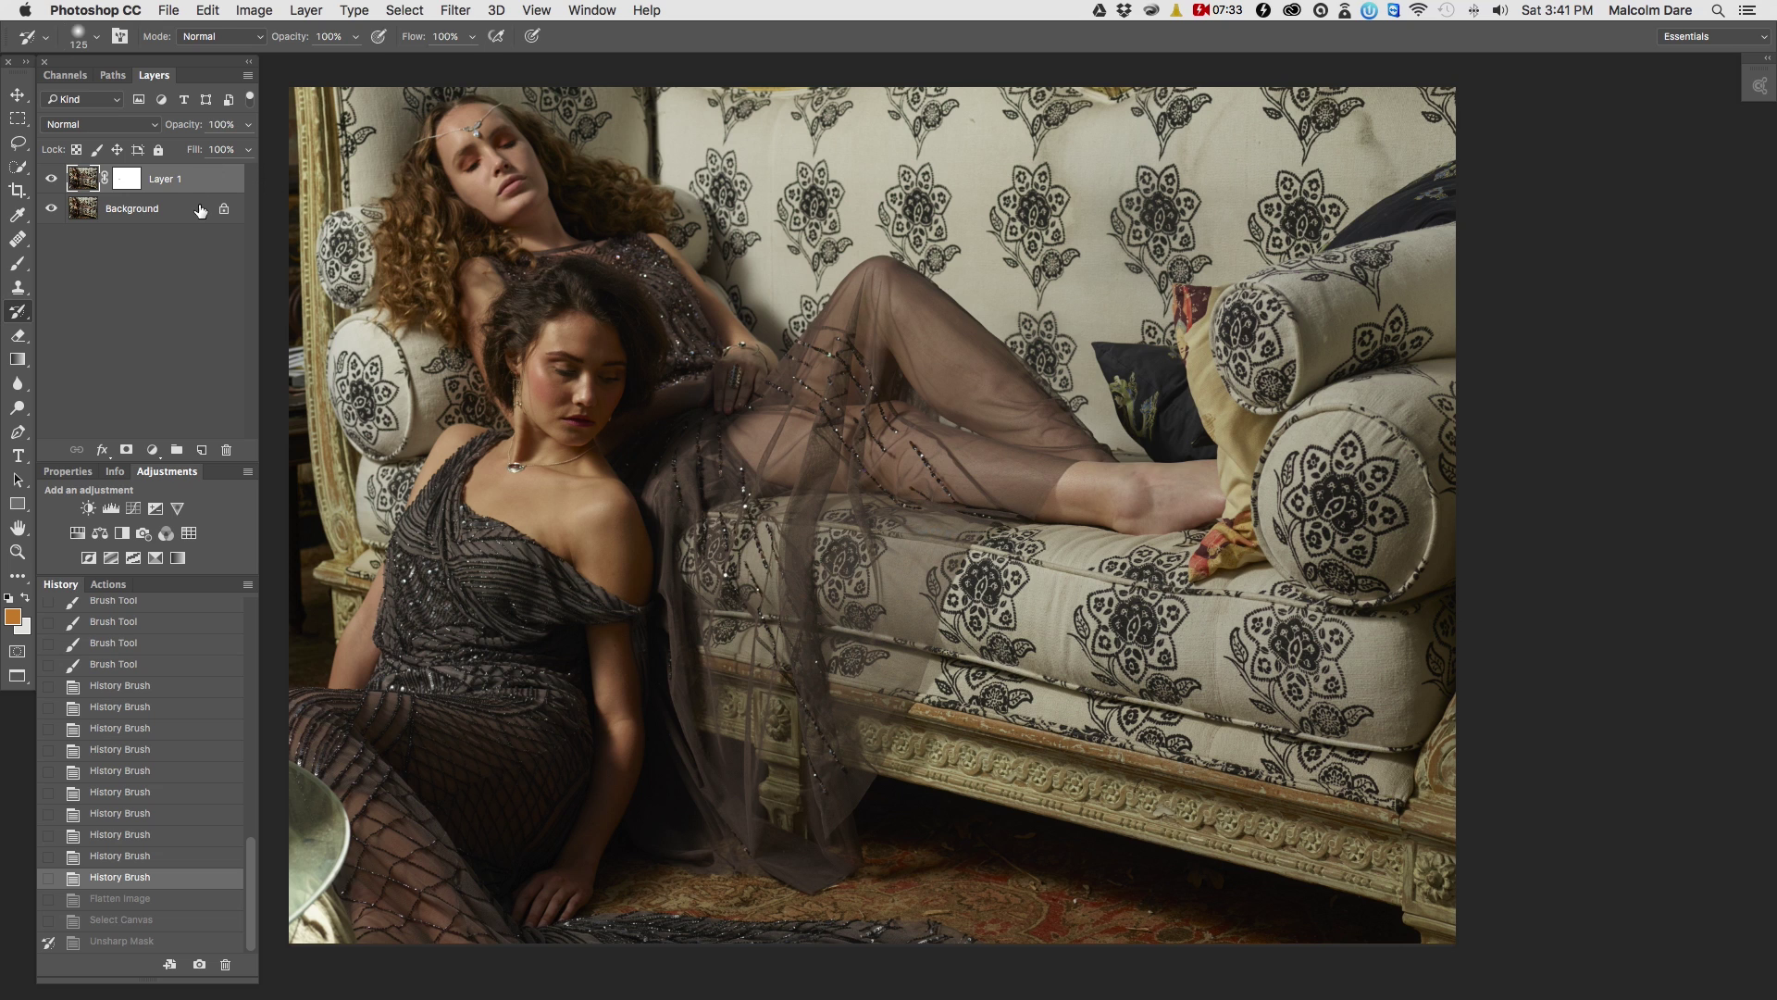
key(super+v)
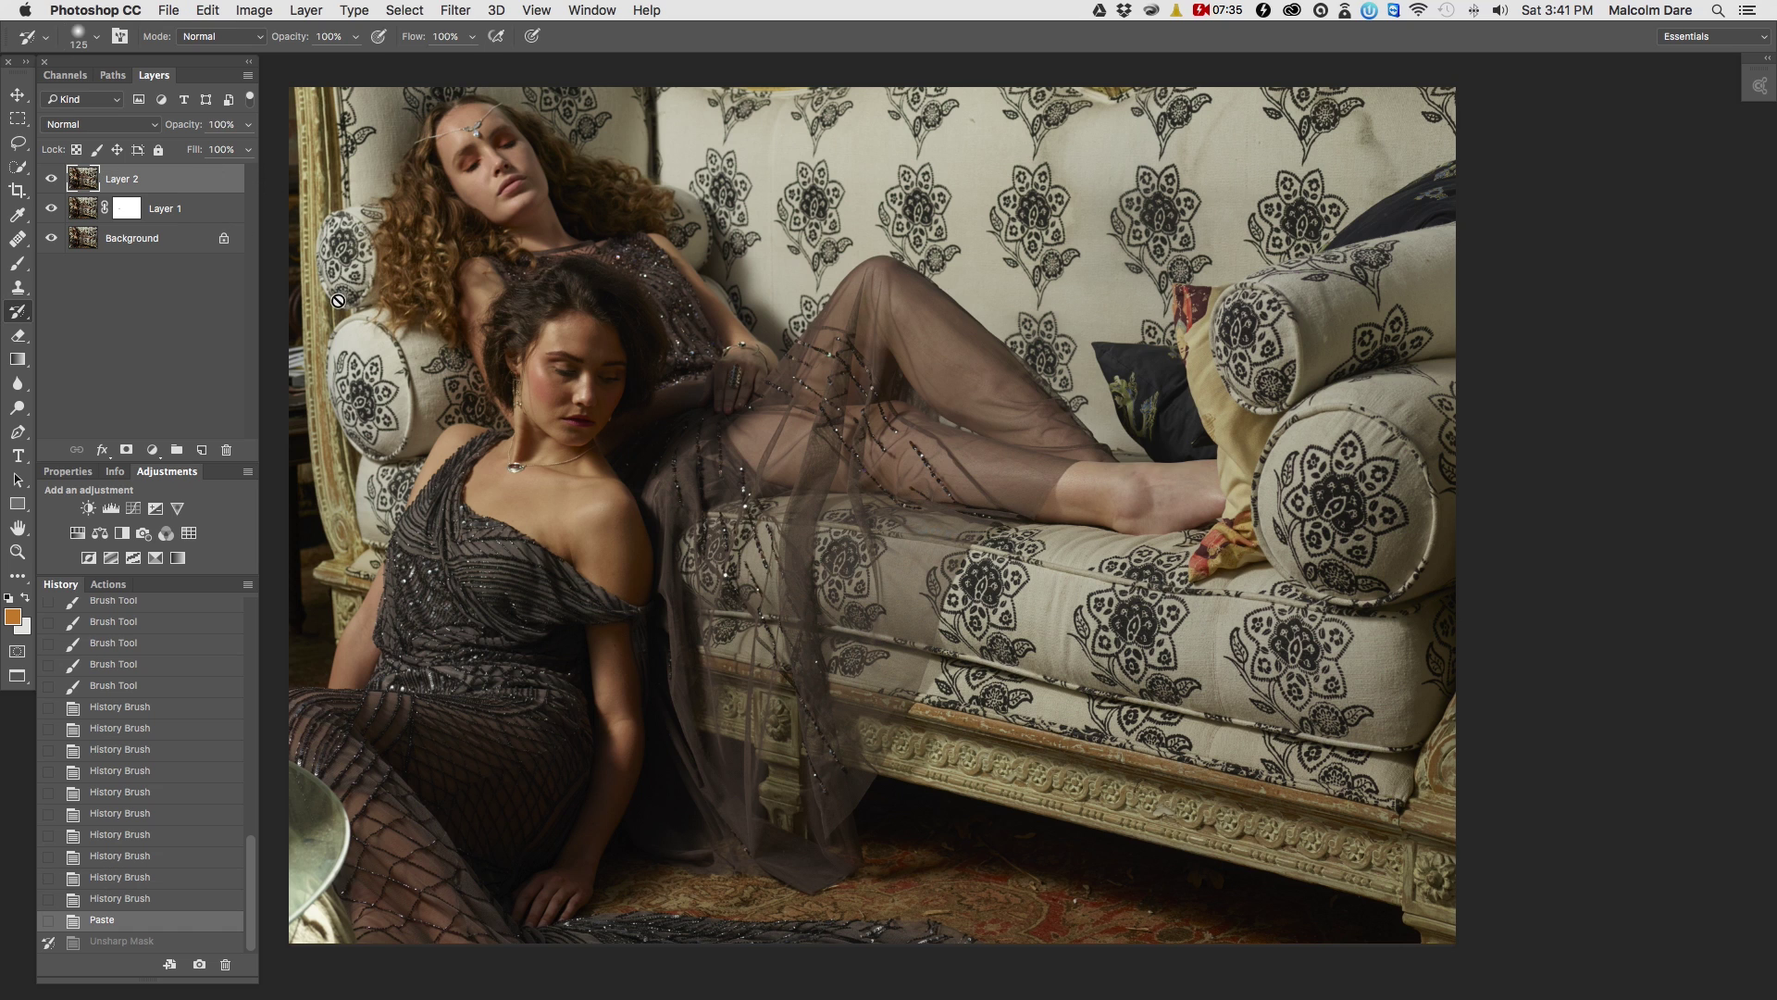
- Run Action 1 from the contrast action set on the pasted layer to add masked curves adjustments
drag(559, 444, 616, 469)
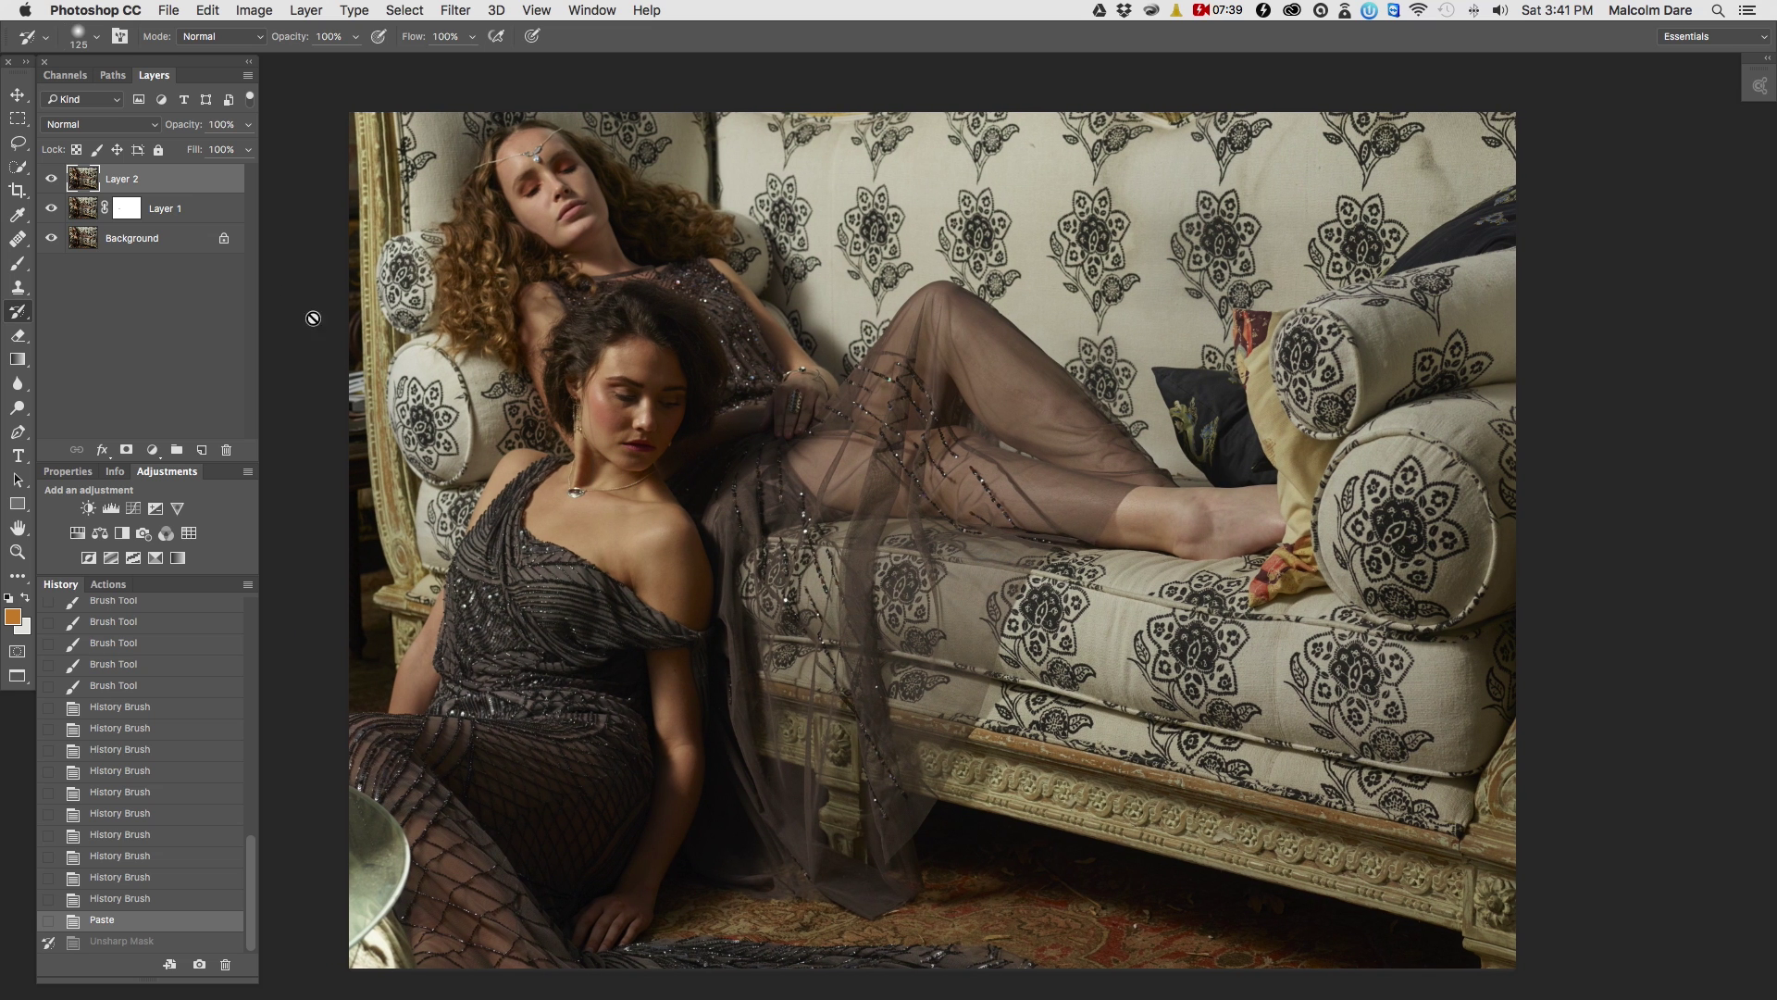
click(108, 585)
click(129, 646)
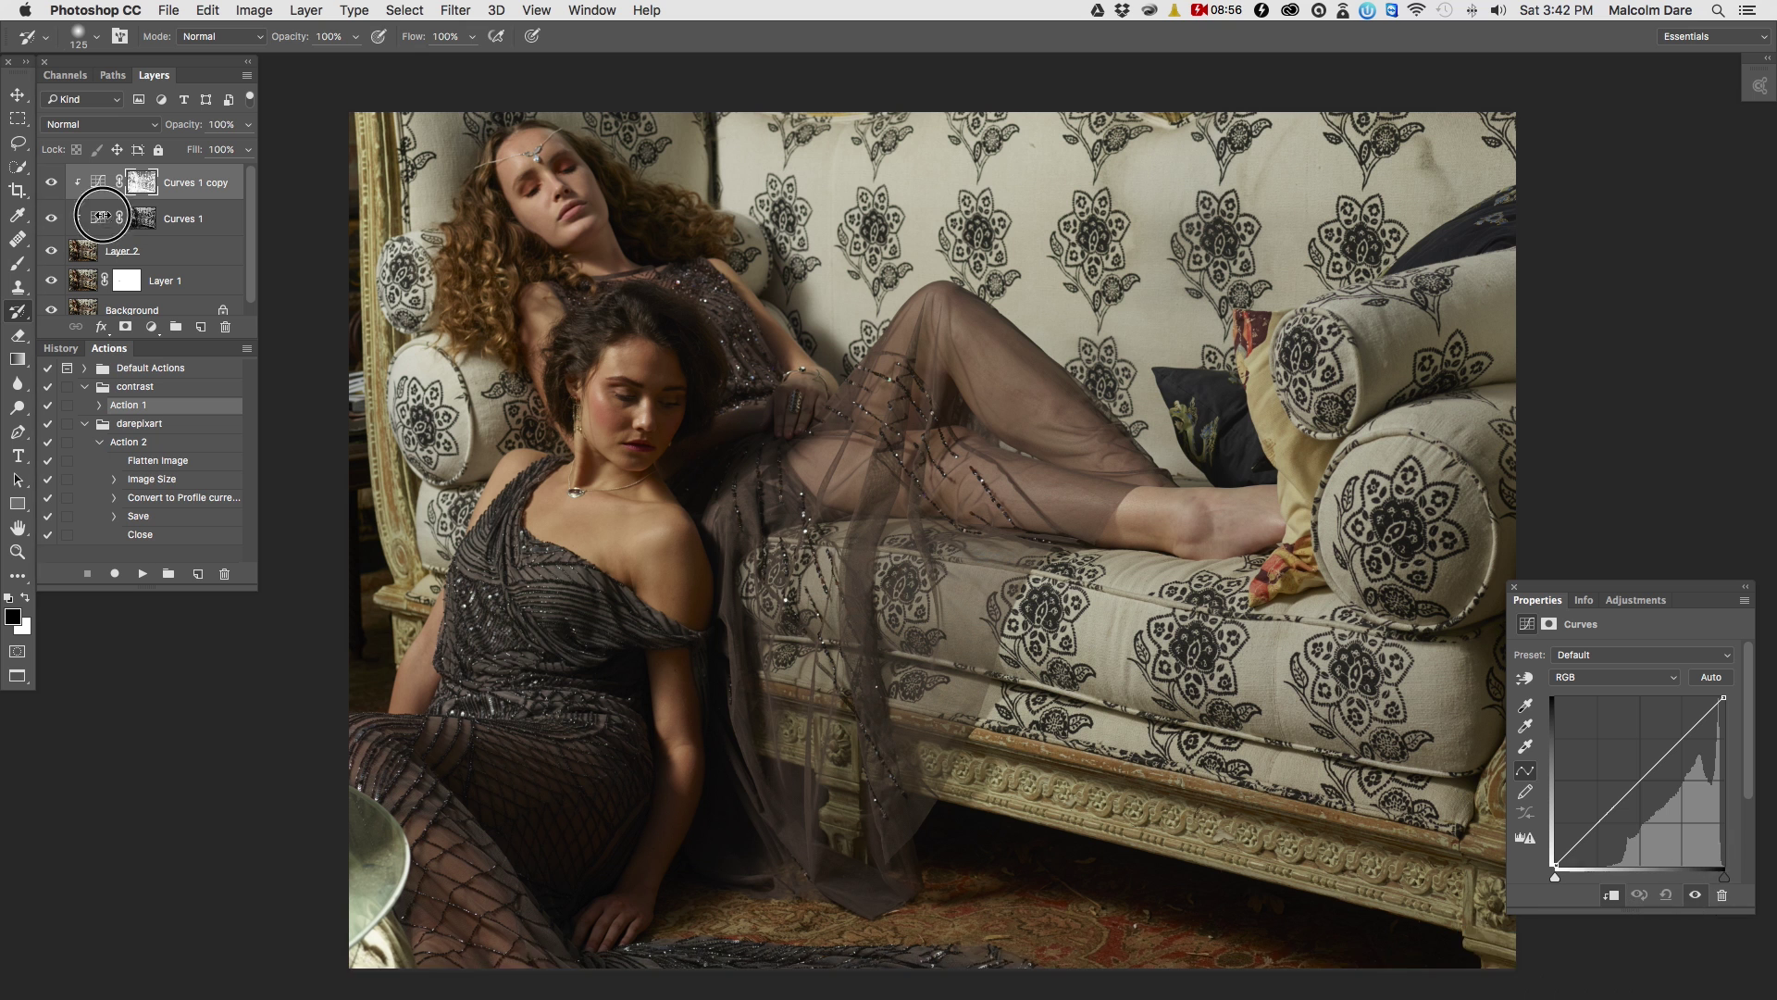
- Bend the Curves 1 curve down at its midpoint to brighten, and the Curves 1 copy curve slightly up to darken
click(101, 216)
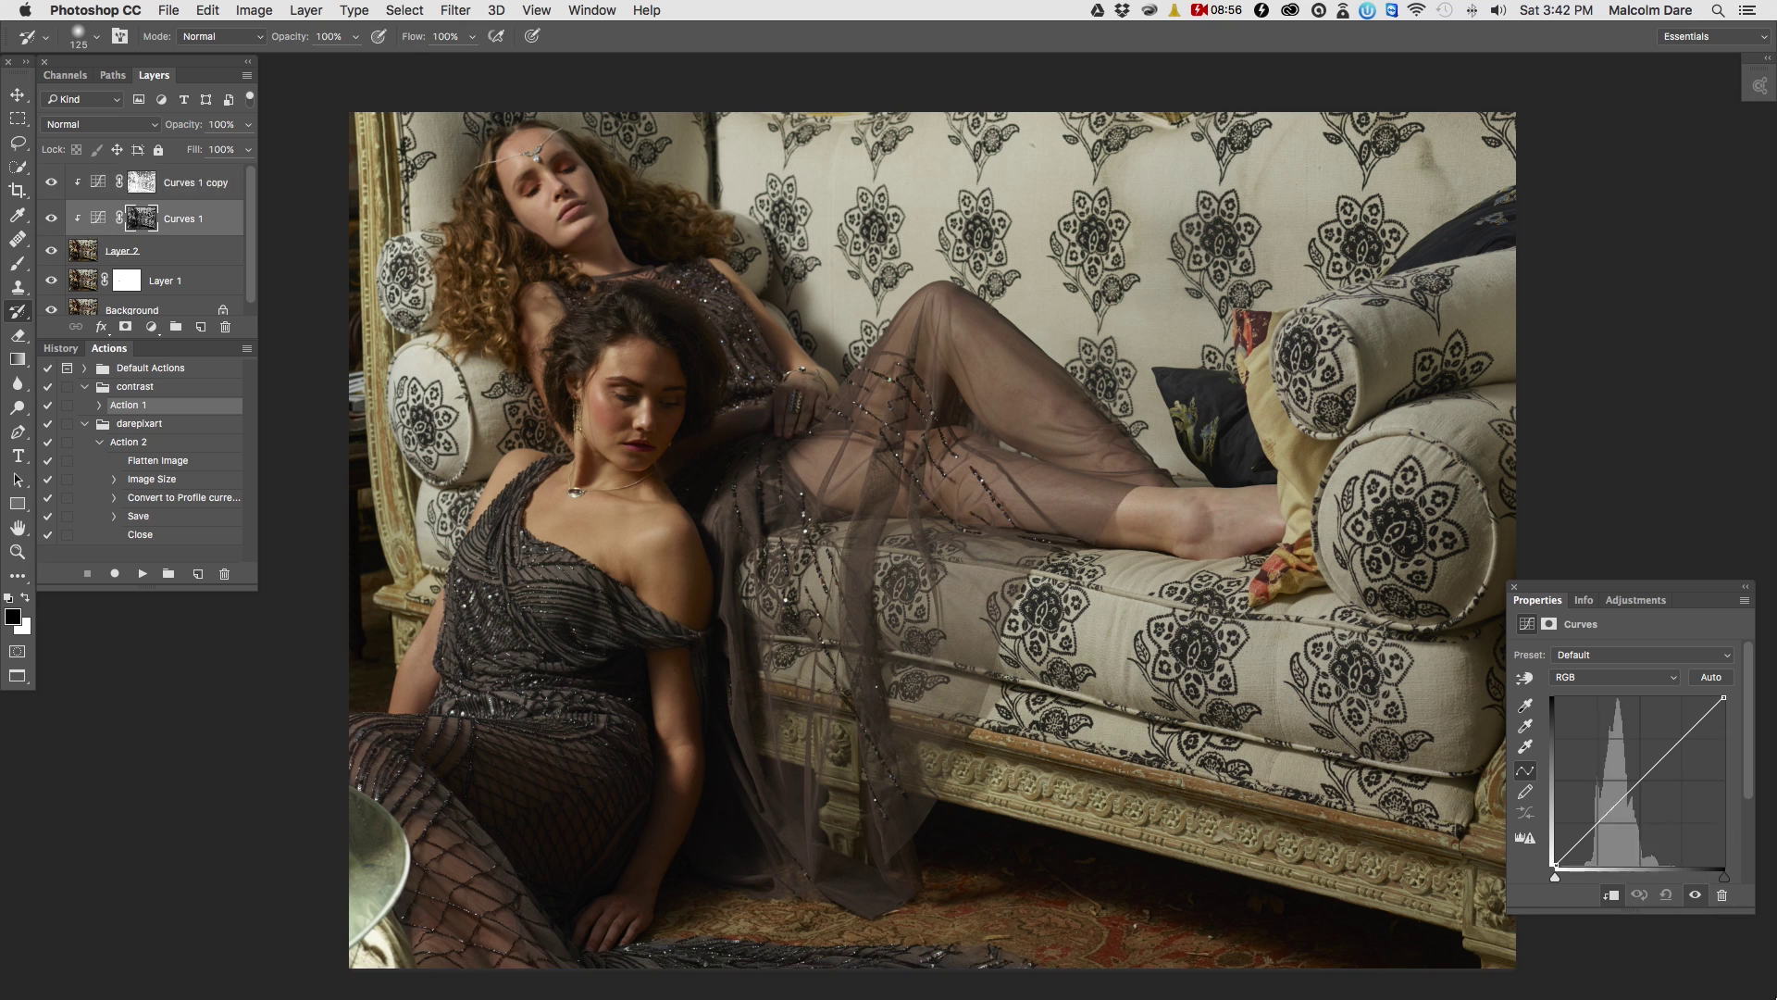
click(1640, 780)
drag(1644, 785, 1639, 840)
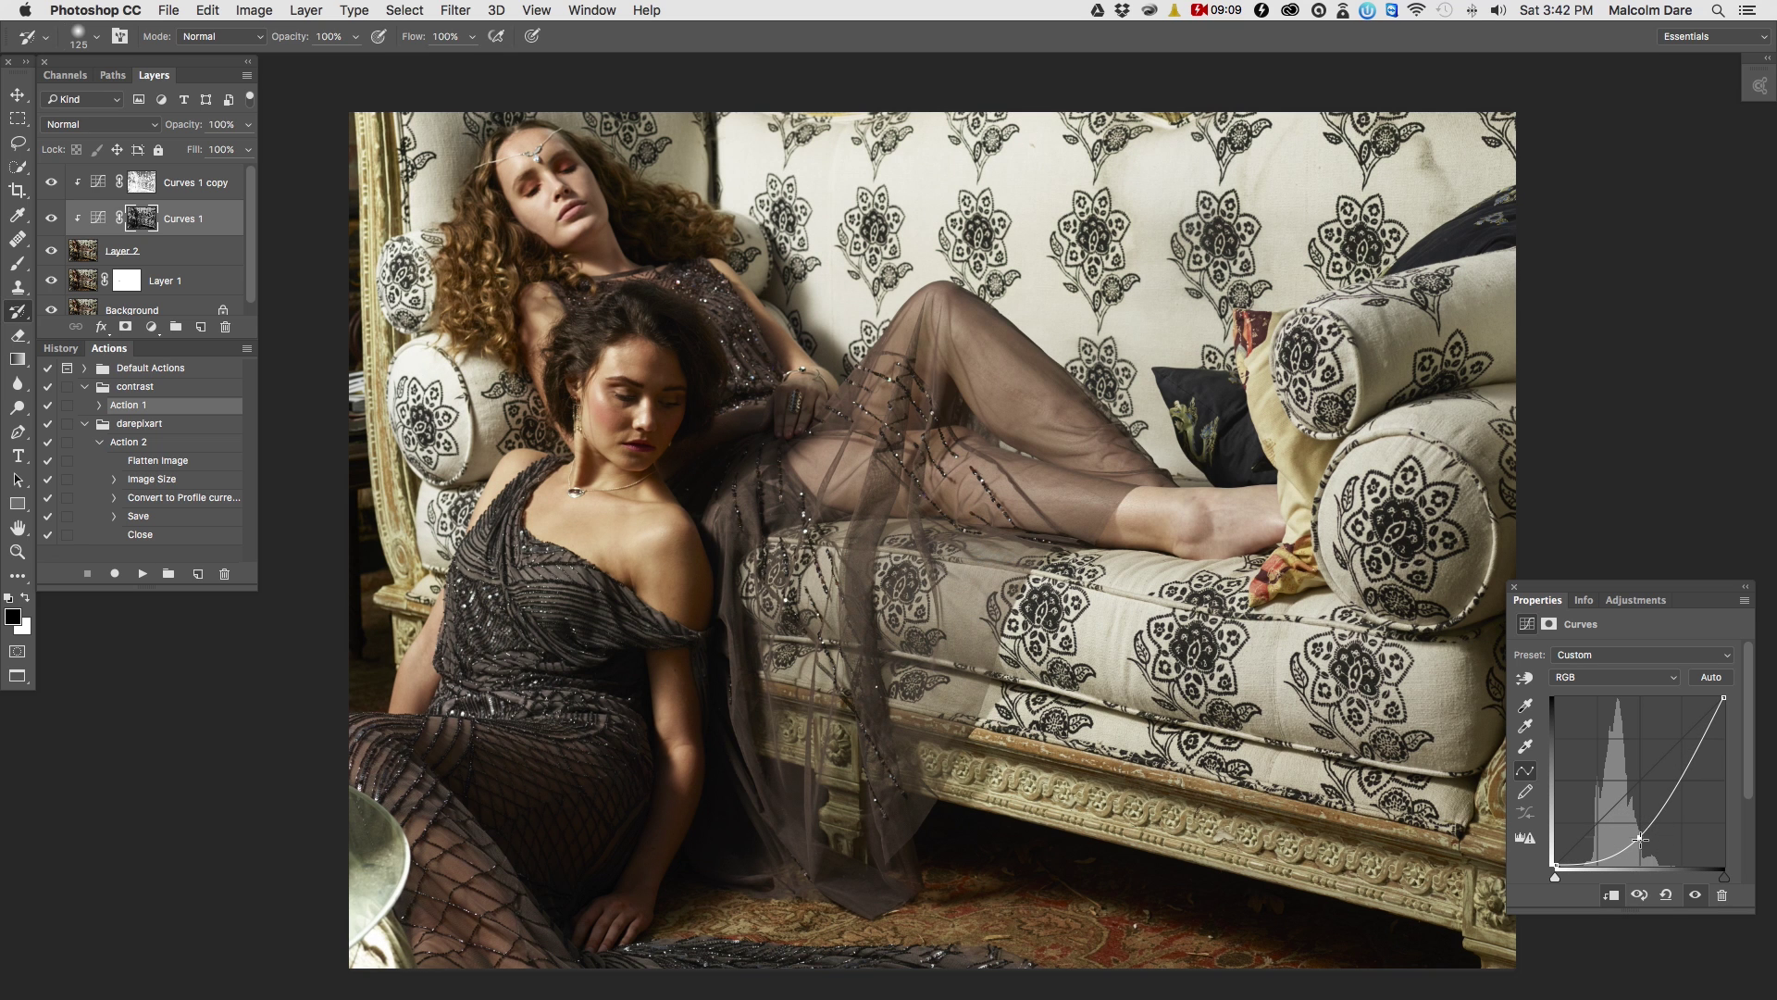
click(109, 192)
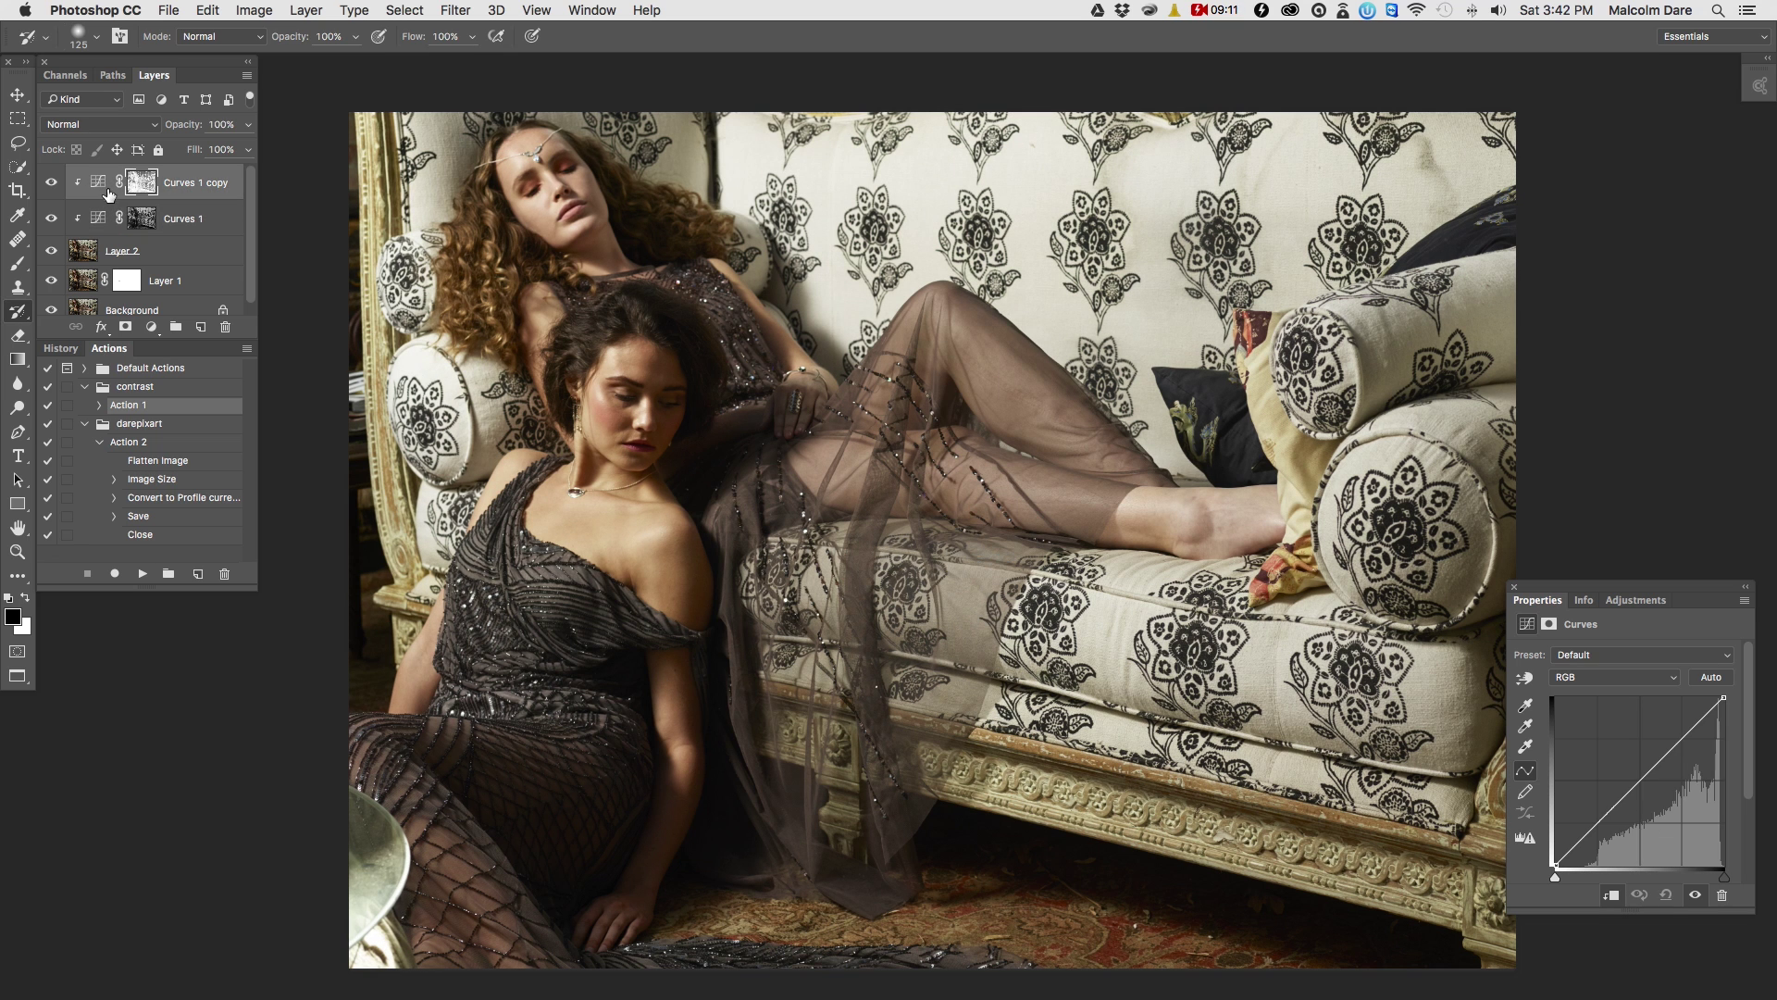
mouse_move(1642, 772)
mouse_down()
mouse_move(1646, 741)
mouse_move(1643, 763)
mouse_up()
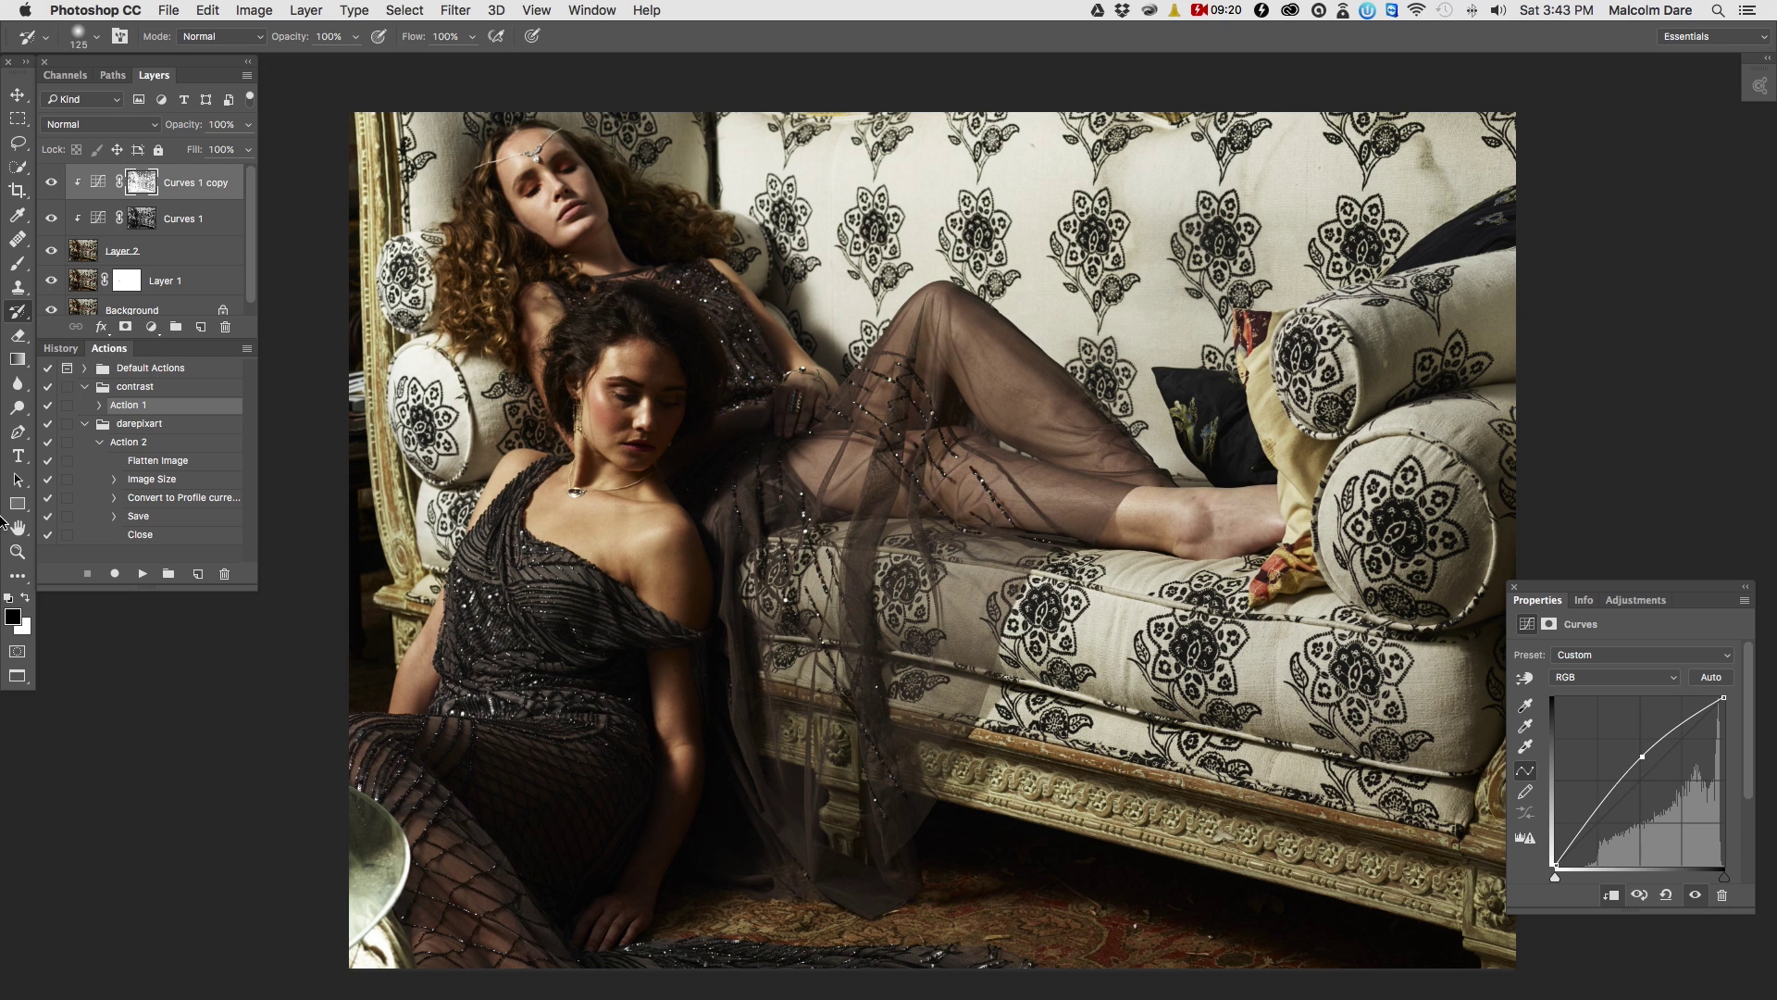
- Apply a Gaussian Blur with a radius of about 29 pixels to Layer 2
click(120, 248)
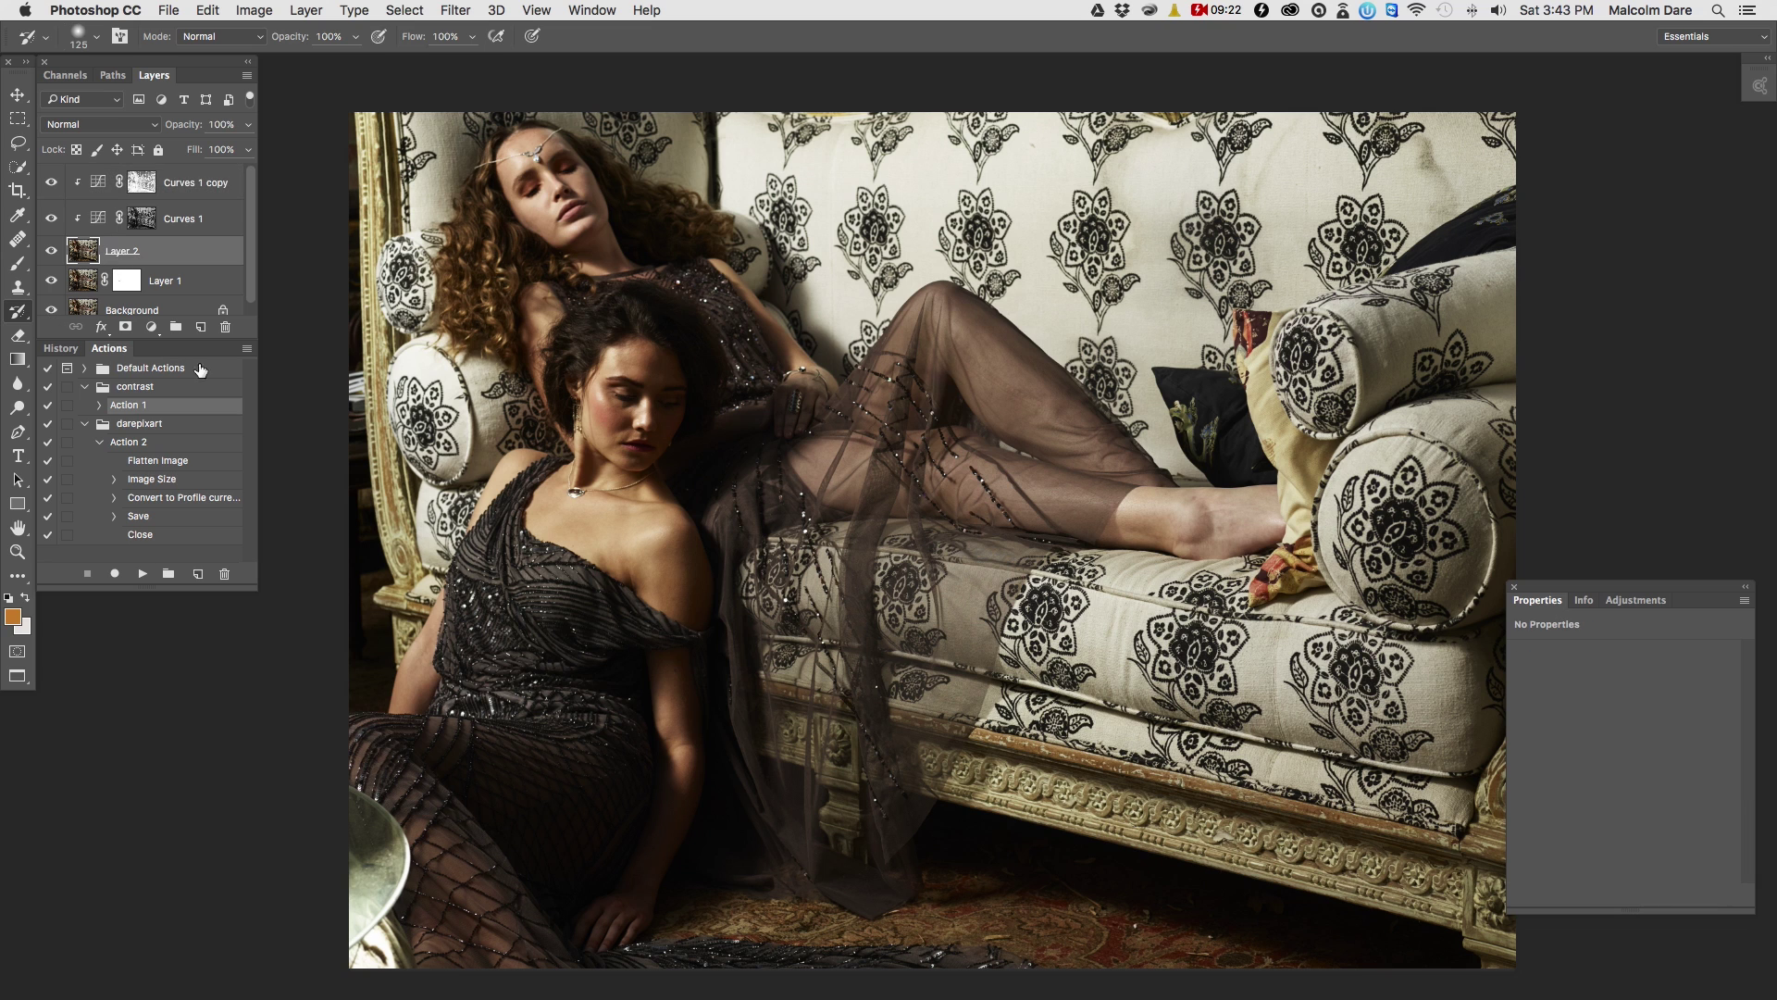
click(455, 10)
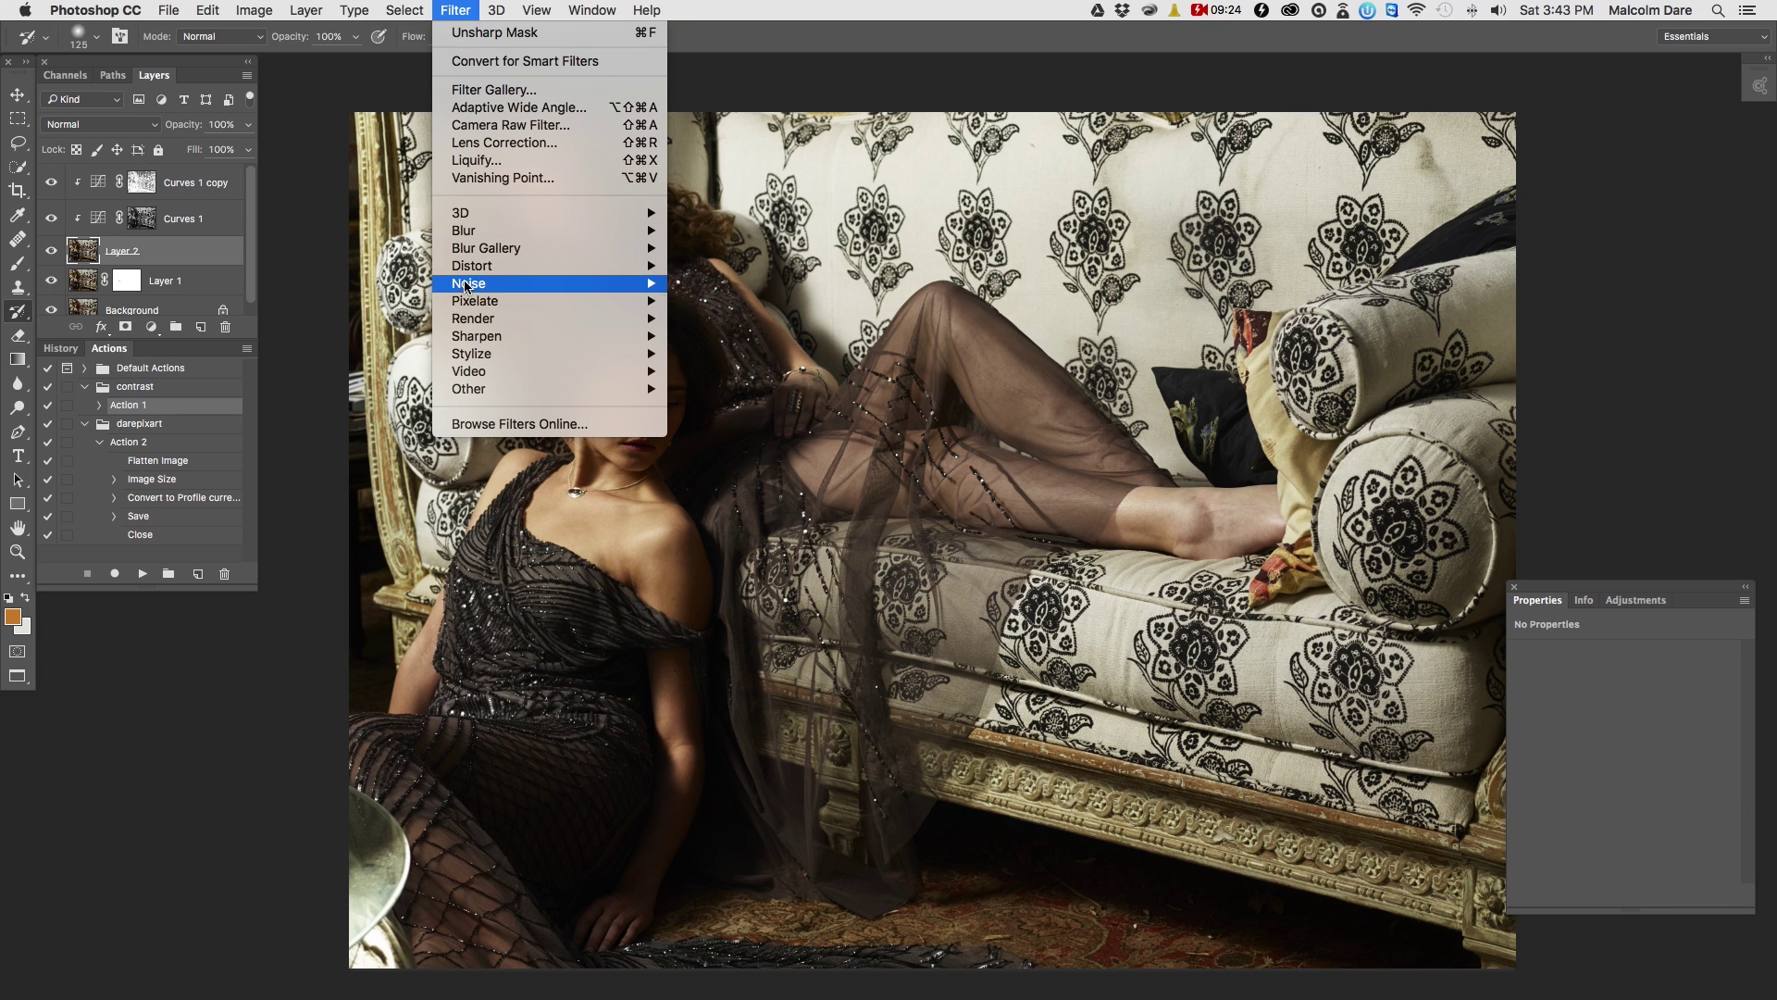
mouse_move(471, 246)
click(718, 301)
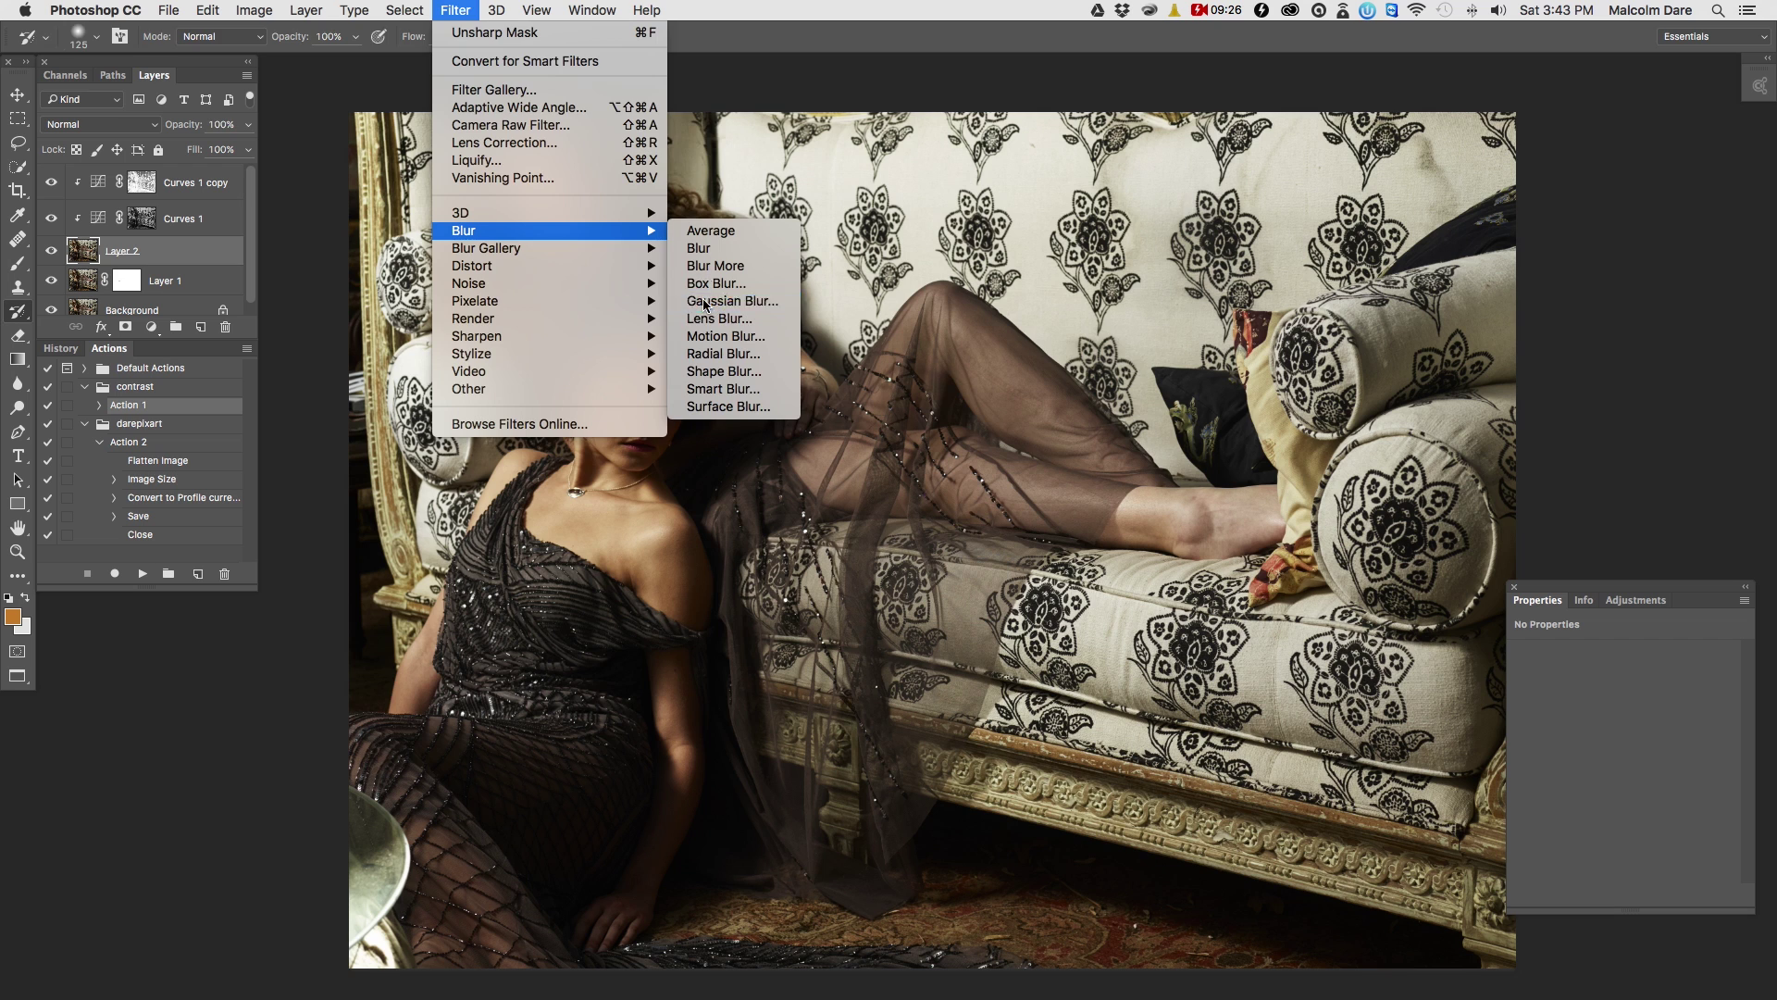
drag(604, 123, 1085, 171)
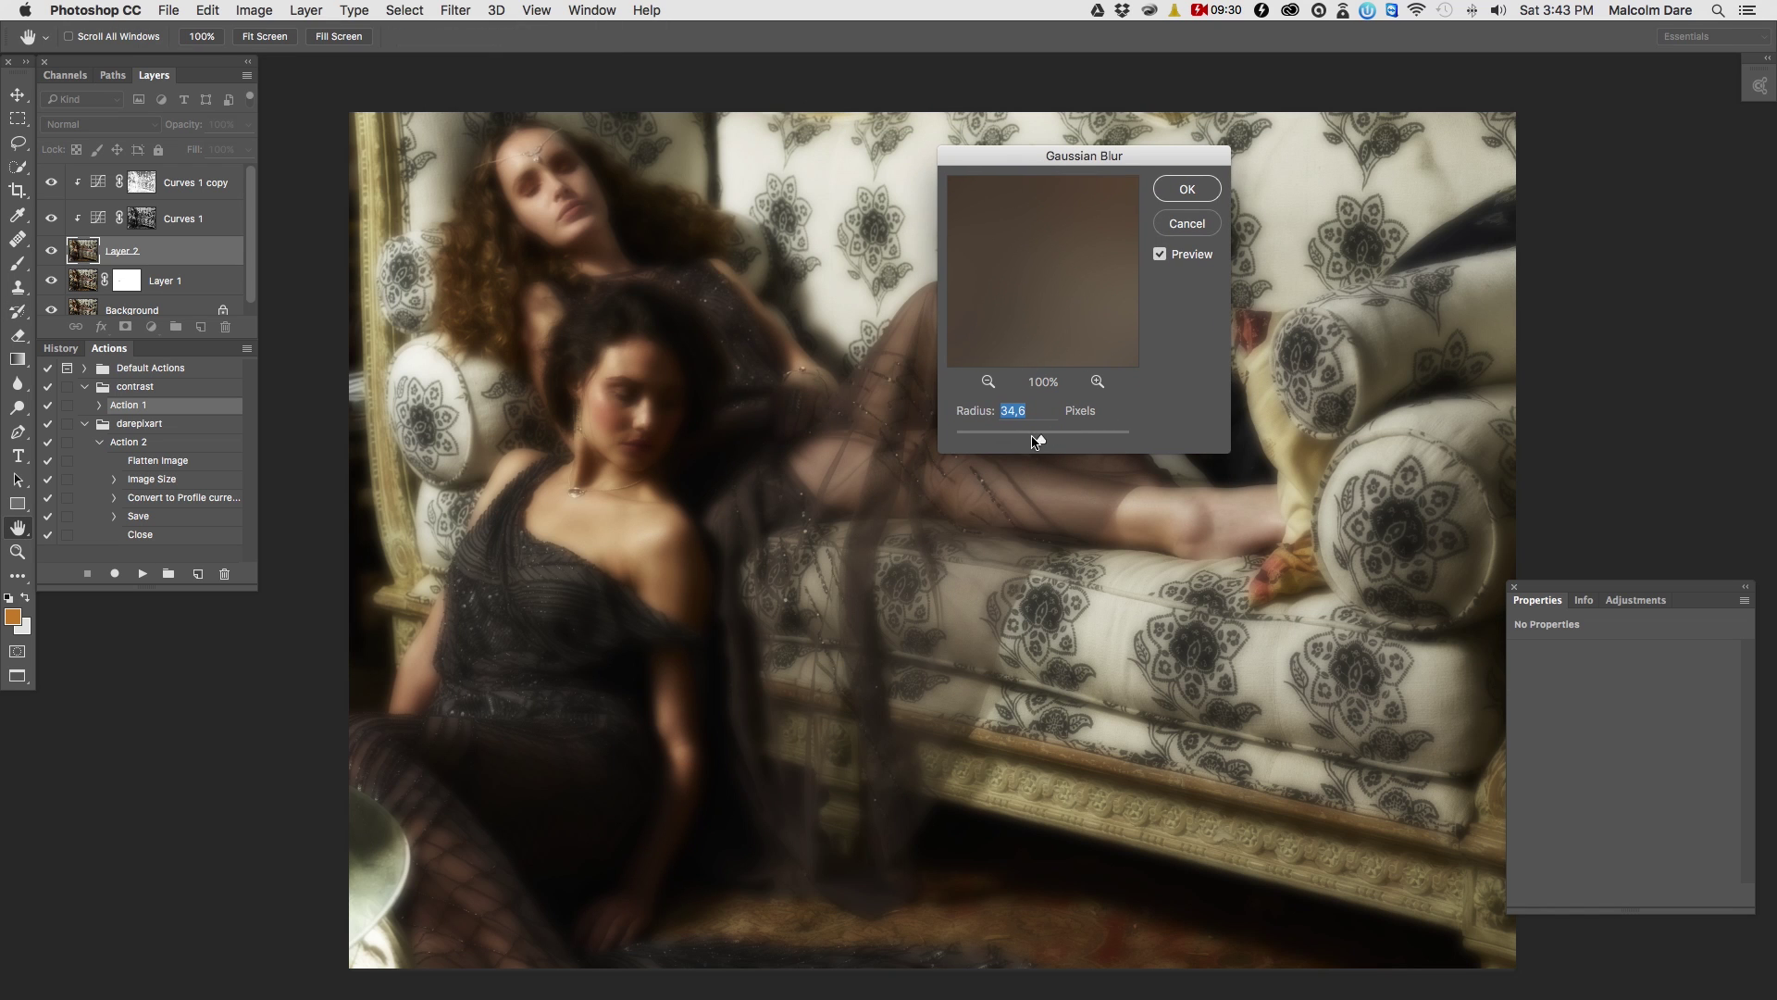
drag(1046, 442, 1039, 442)
click(1031, 443)
key(super+plus)
key(super+plus)
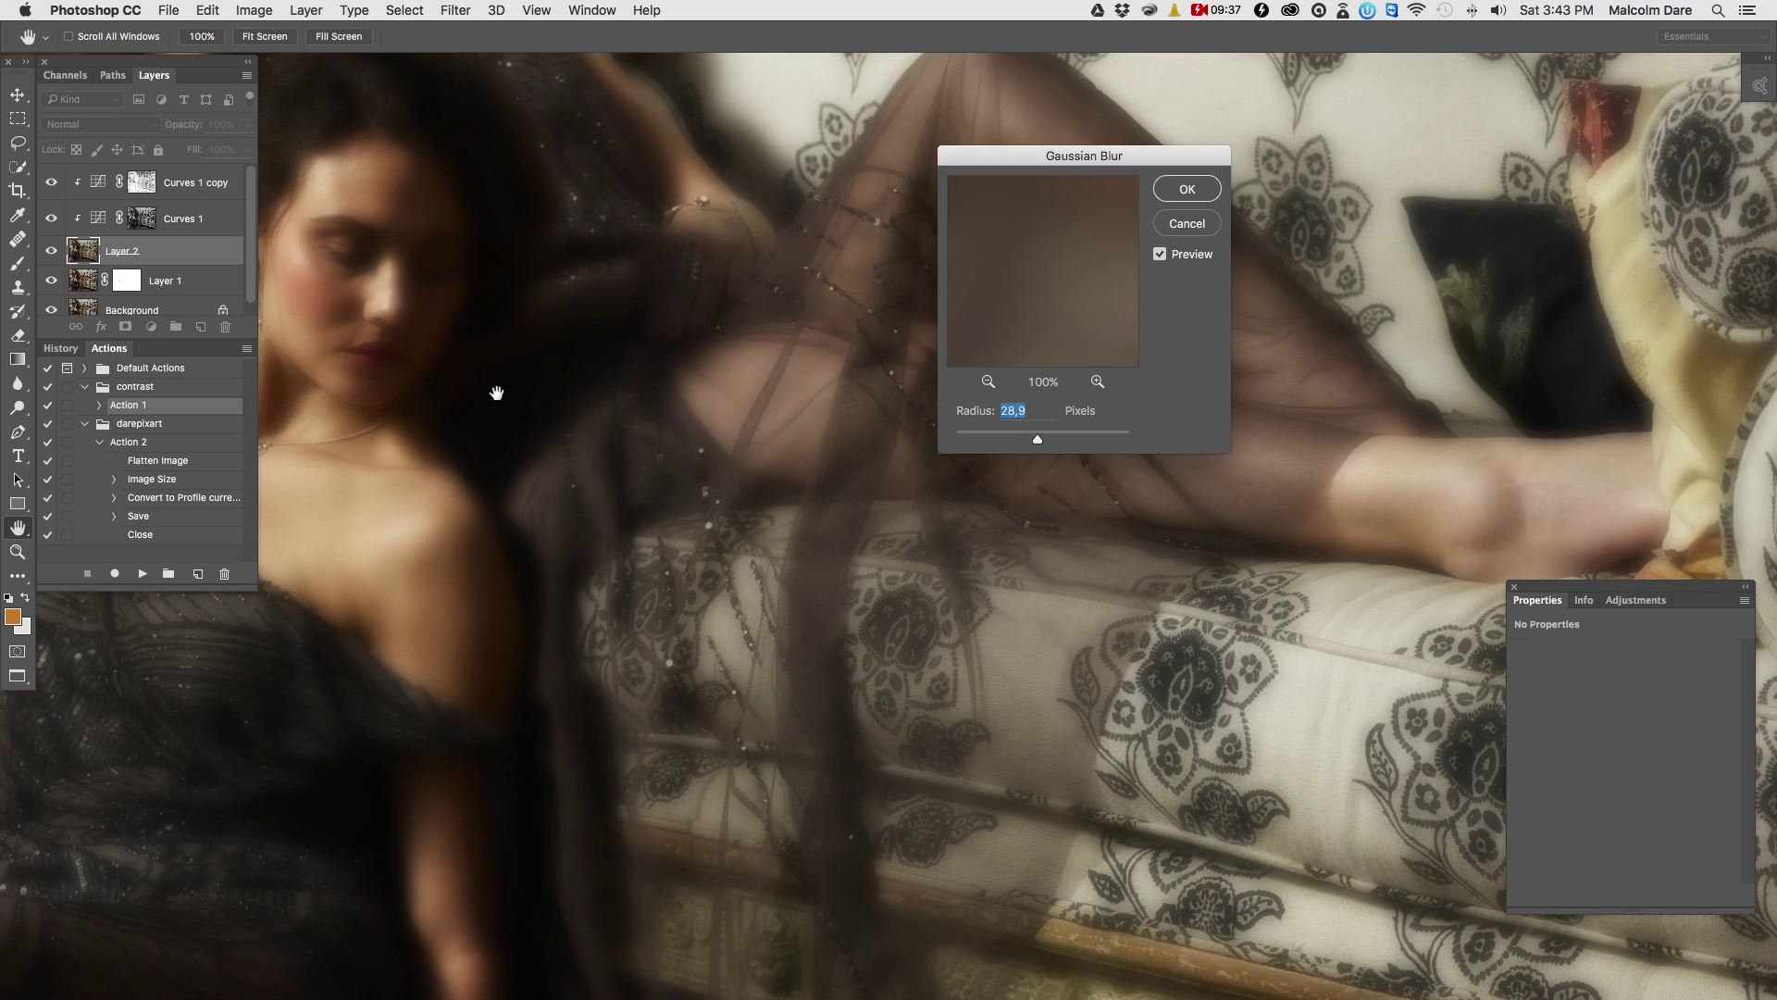
drag(496, 394, 787, 550)
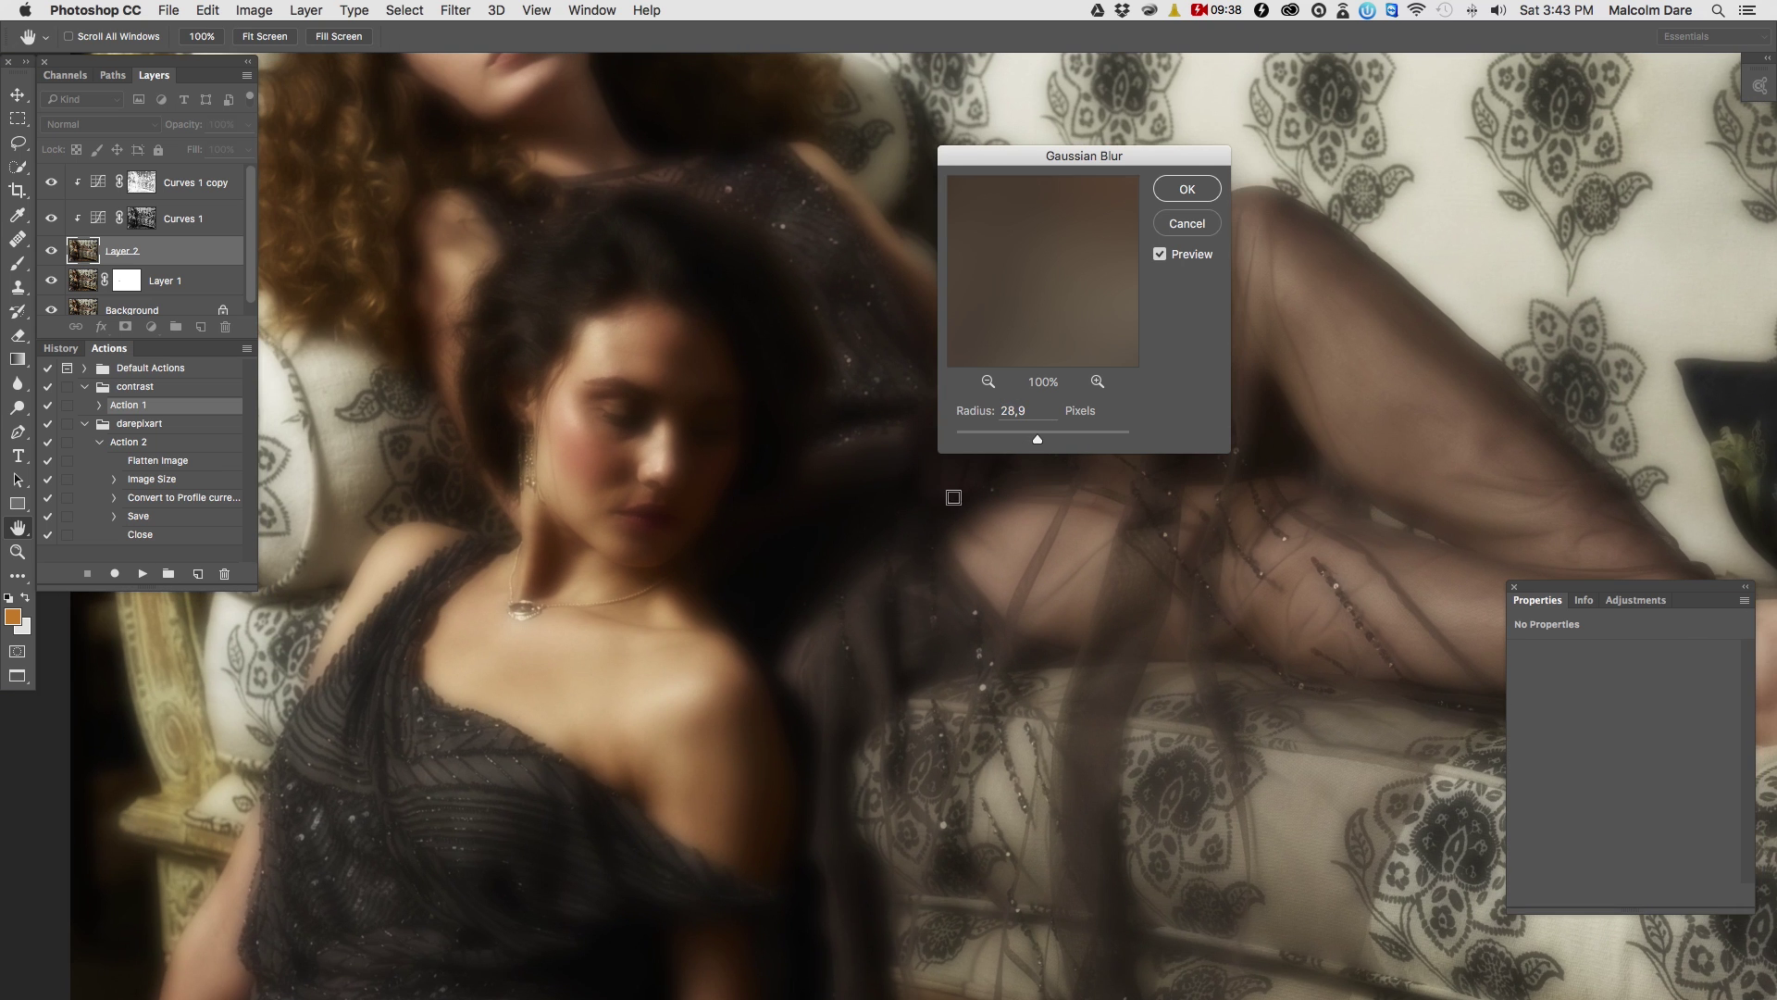
drag(1038, 442, 1041, 442)
click(1185, 190)
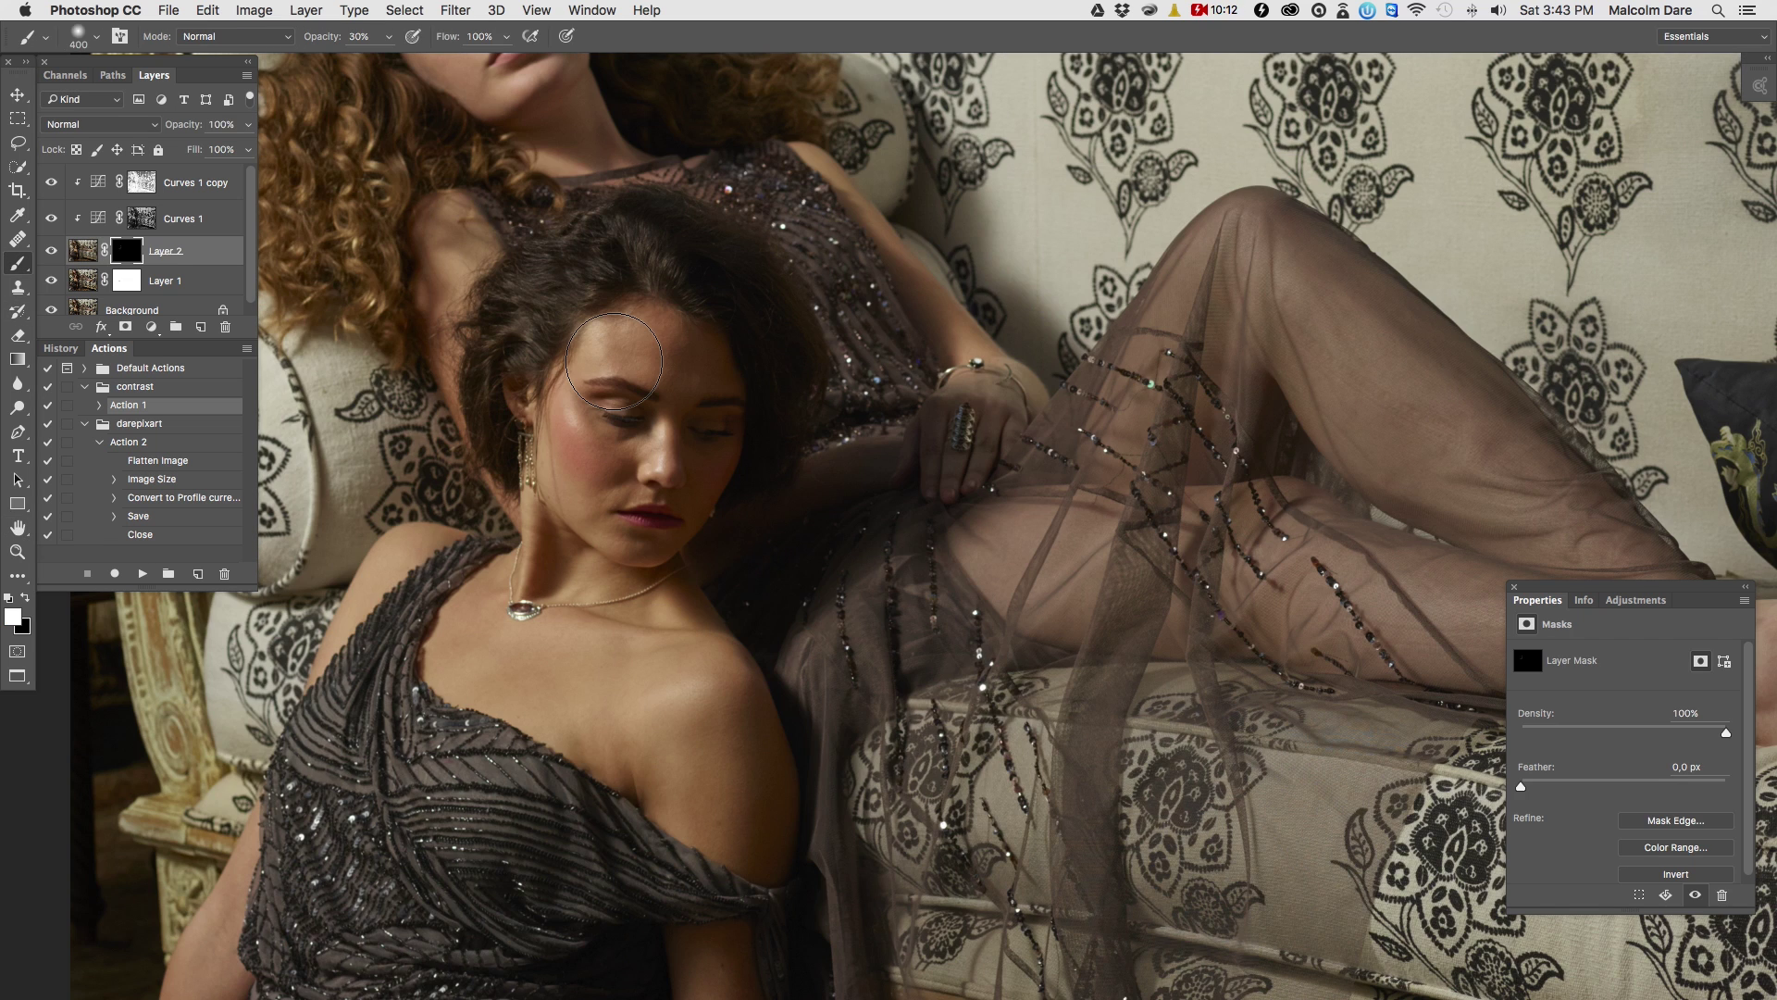
- Paint white on Layer 2's black mask over the front woman's face with a size 200 brush at 30% opacity
key(bracketleft)
key(bracketleft)
click(680, 365)
mouse_move(680, 367)
mouse_down()
mouse_move(670, 350)
mouse_move(661, 442)
mouse_move(575, 454)
mouse_move(571, 424)
mouse_move(614, 552)
mouse_move(589, 492)
mouse_move(656, 470)
mouse_up()
- Enlarge the brush and paint the blur into the mask over the front woman's shoulders, chest and arms
key(bracketright)
key(bracketright)
key(bracketright)
key(bracketright)
key(bracketright)
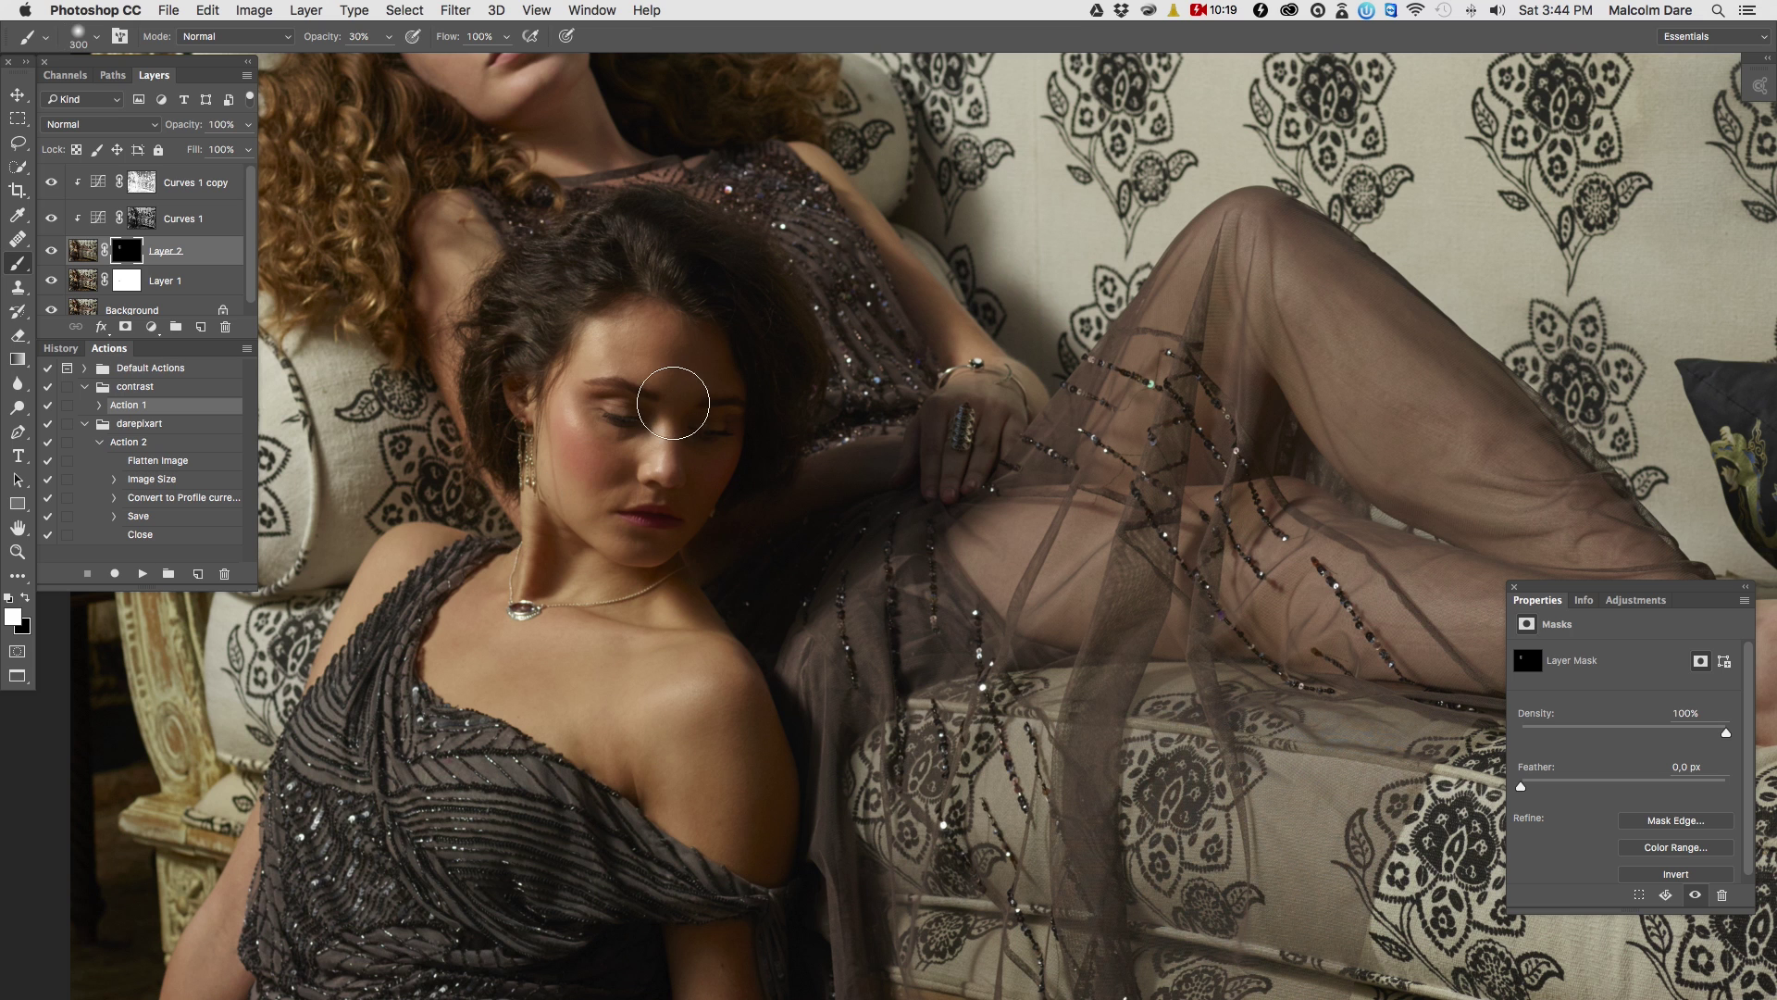
mouse_move(500, 639)
mouse_down()
mouse_move(664, 751)
mouse_move(709, 828)
mouse_move(652, 602)
mouse_move(709, 858)
mouse_move(581, 645)
mouse_move(545, 531)
mouse_move(381, 595)
mouse_up()
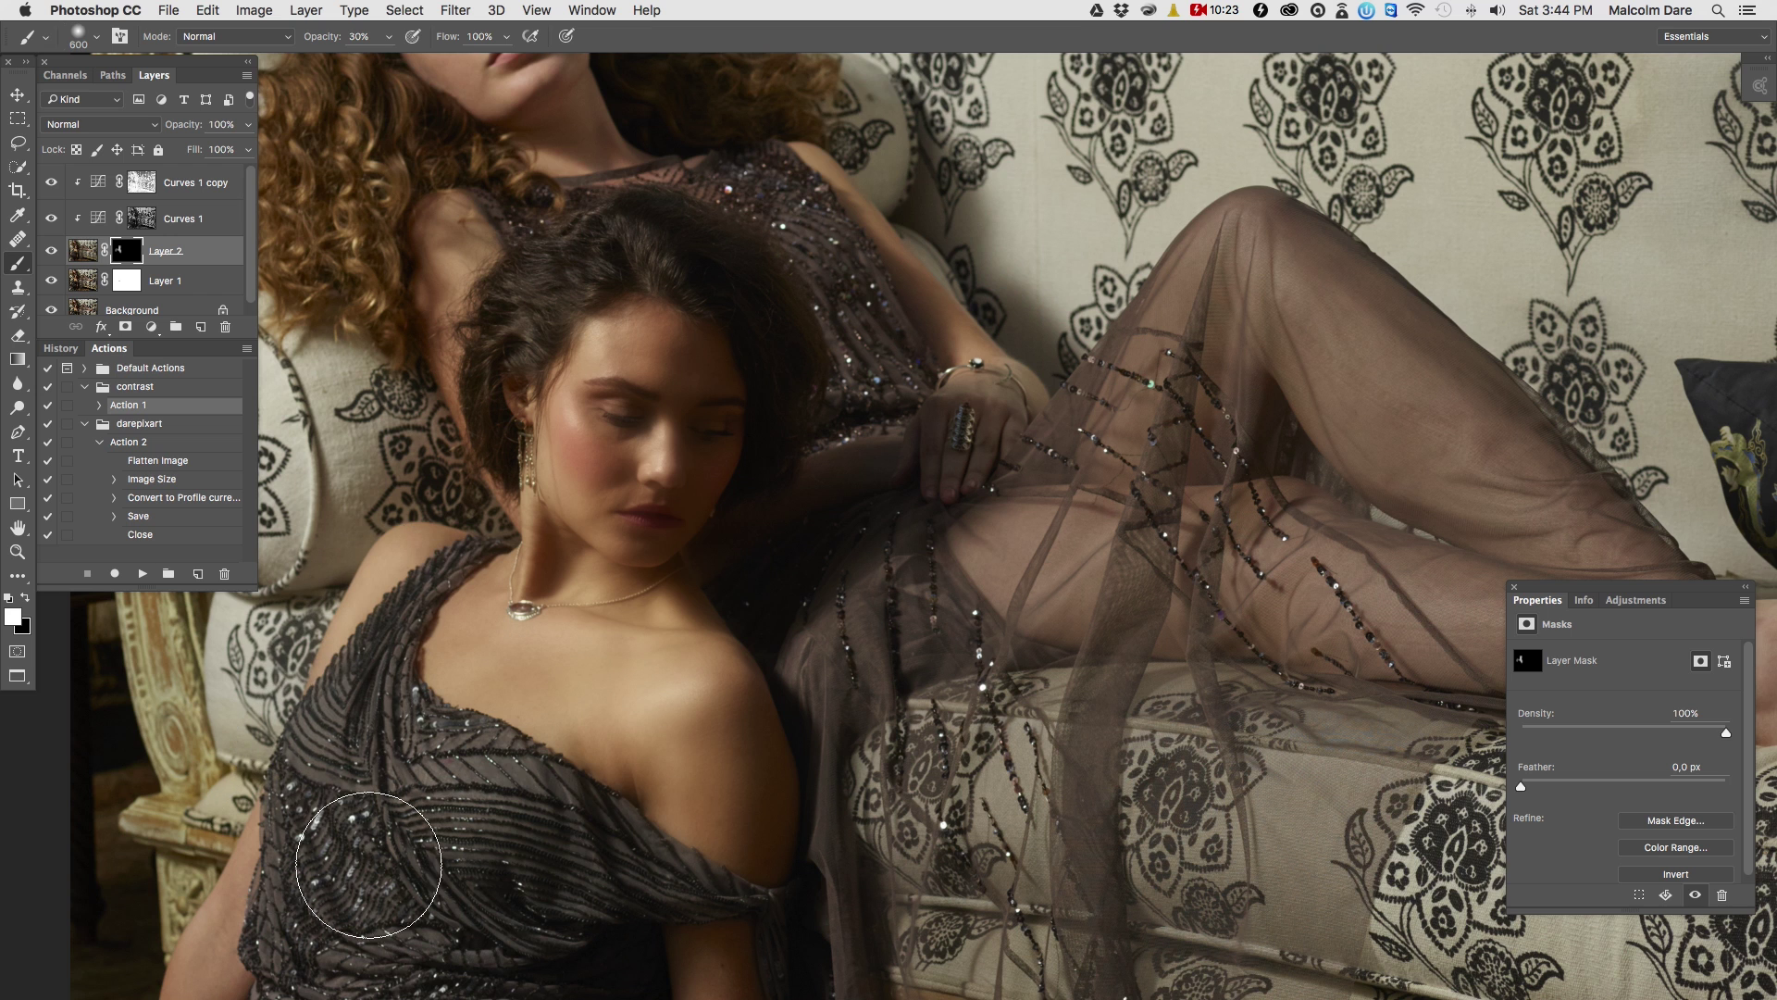
drag(511, 789, 615, 594)
drag(291, 792, 313, 835)
mouse_move(814, 852)
mouse_down()
mouse_move(805, 741)
mouse_move(829, 870)
mouse_up()
- Mask out the blur along the front woman's hairline with a size 175 black brush at 100% opacity
scroll(829, 870, up, 4)
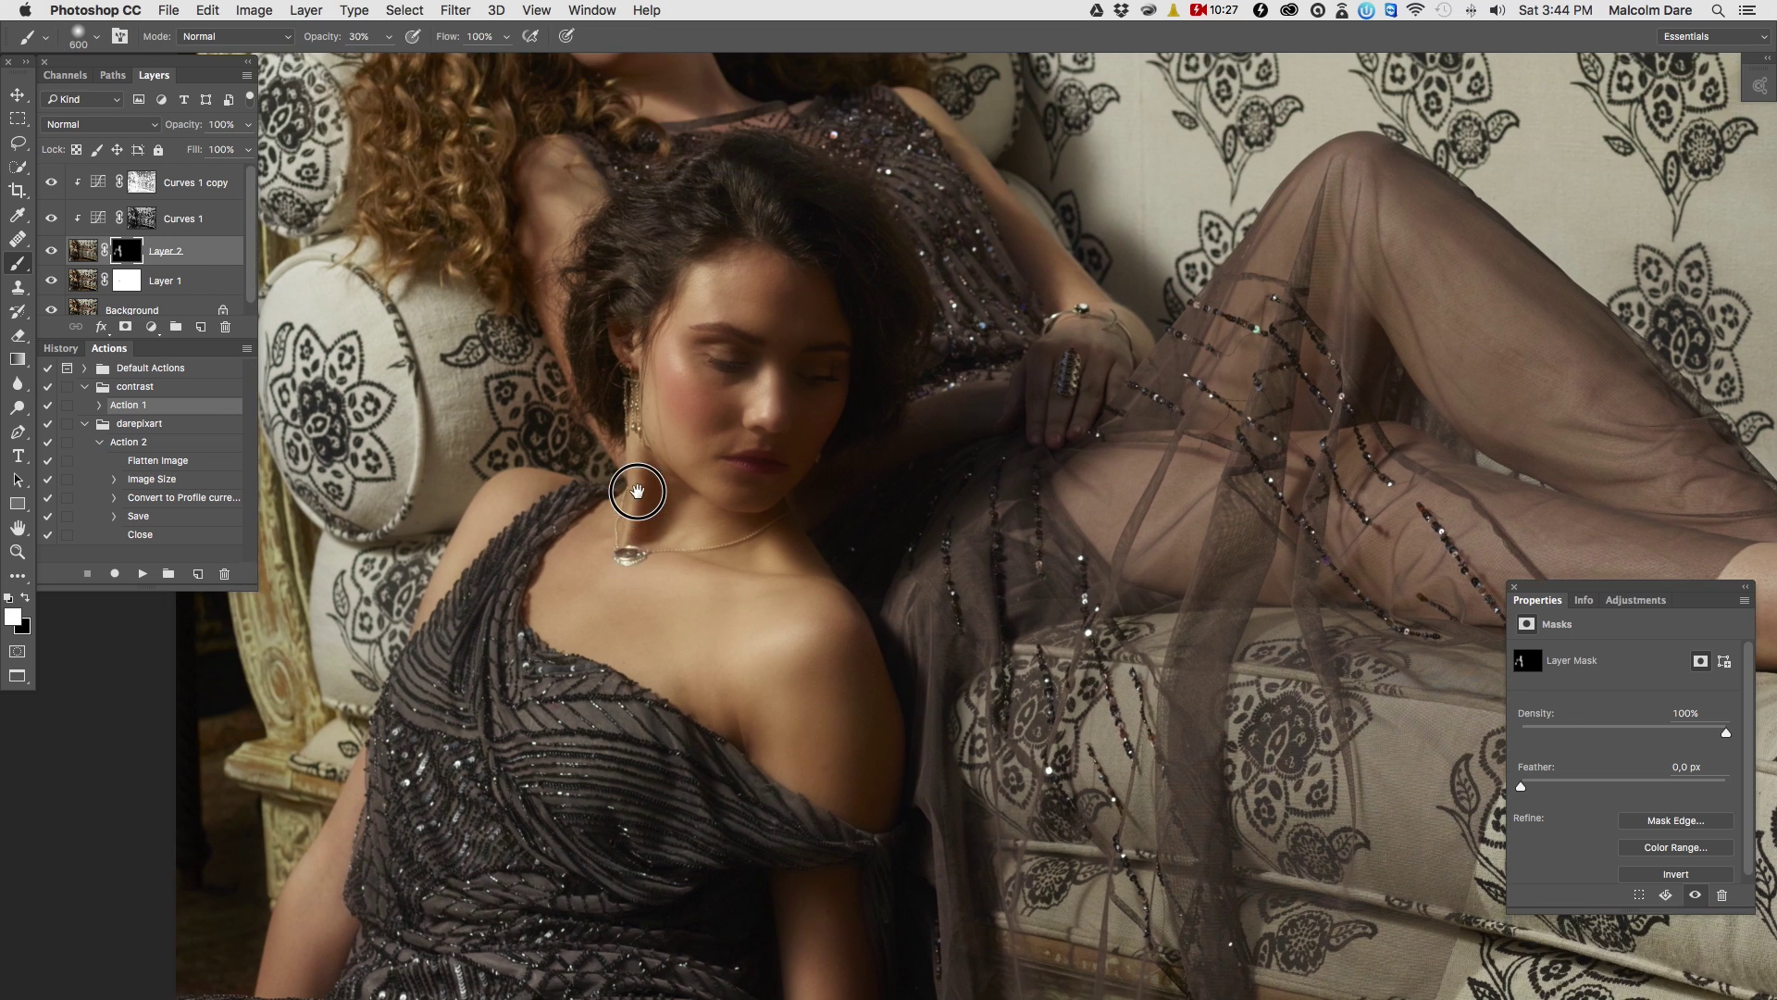
scroll(689, 778, up, 5)
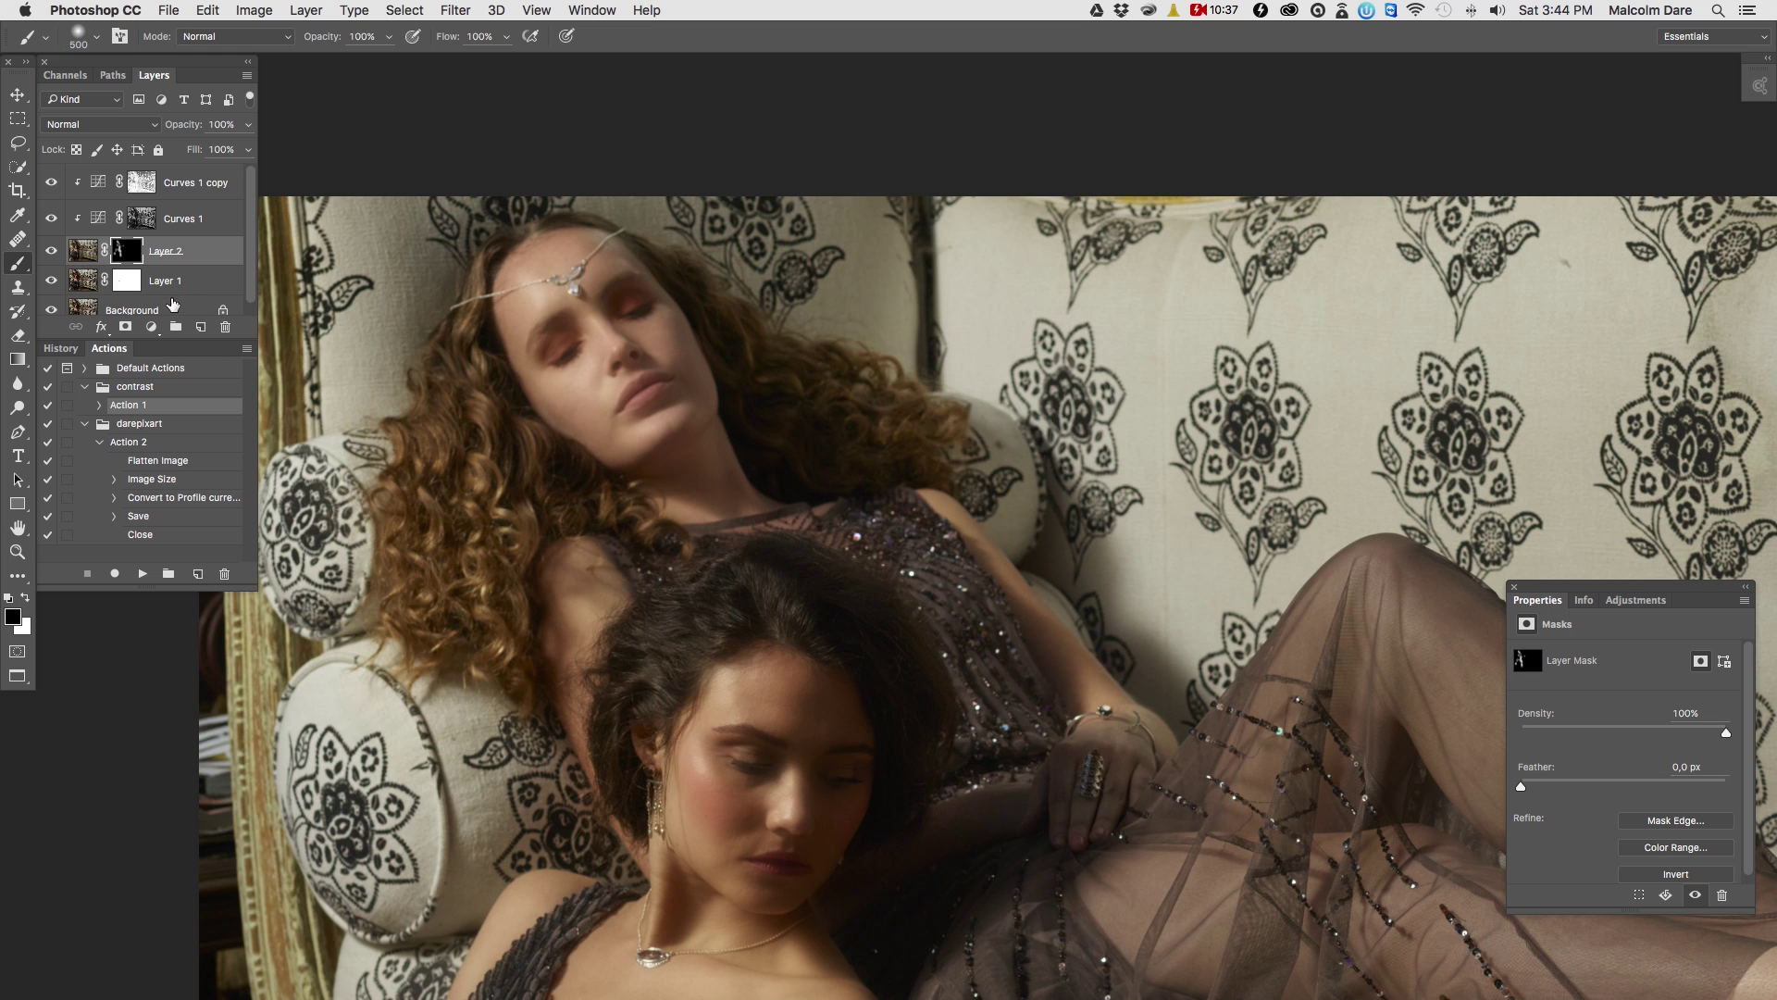
key(bracketleft)
key(bracketleft)
key(bracketleft)
key(bracketleft)
key(bracketleft)
key(bracketleft)
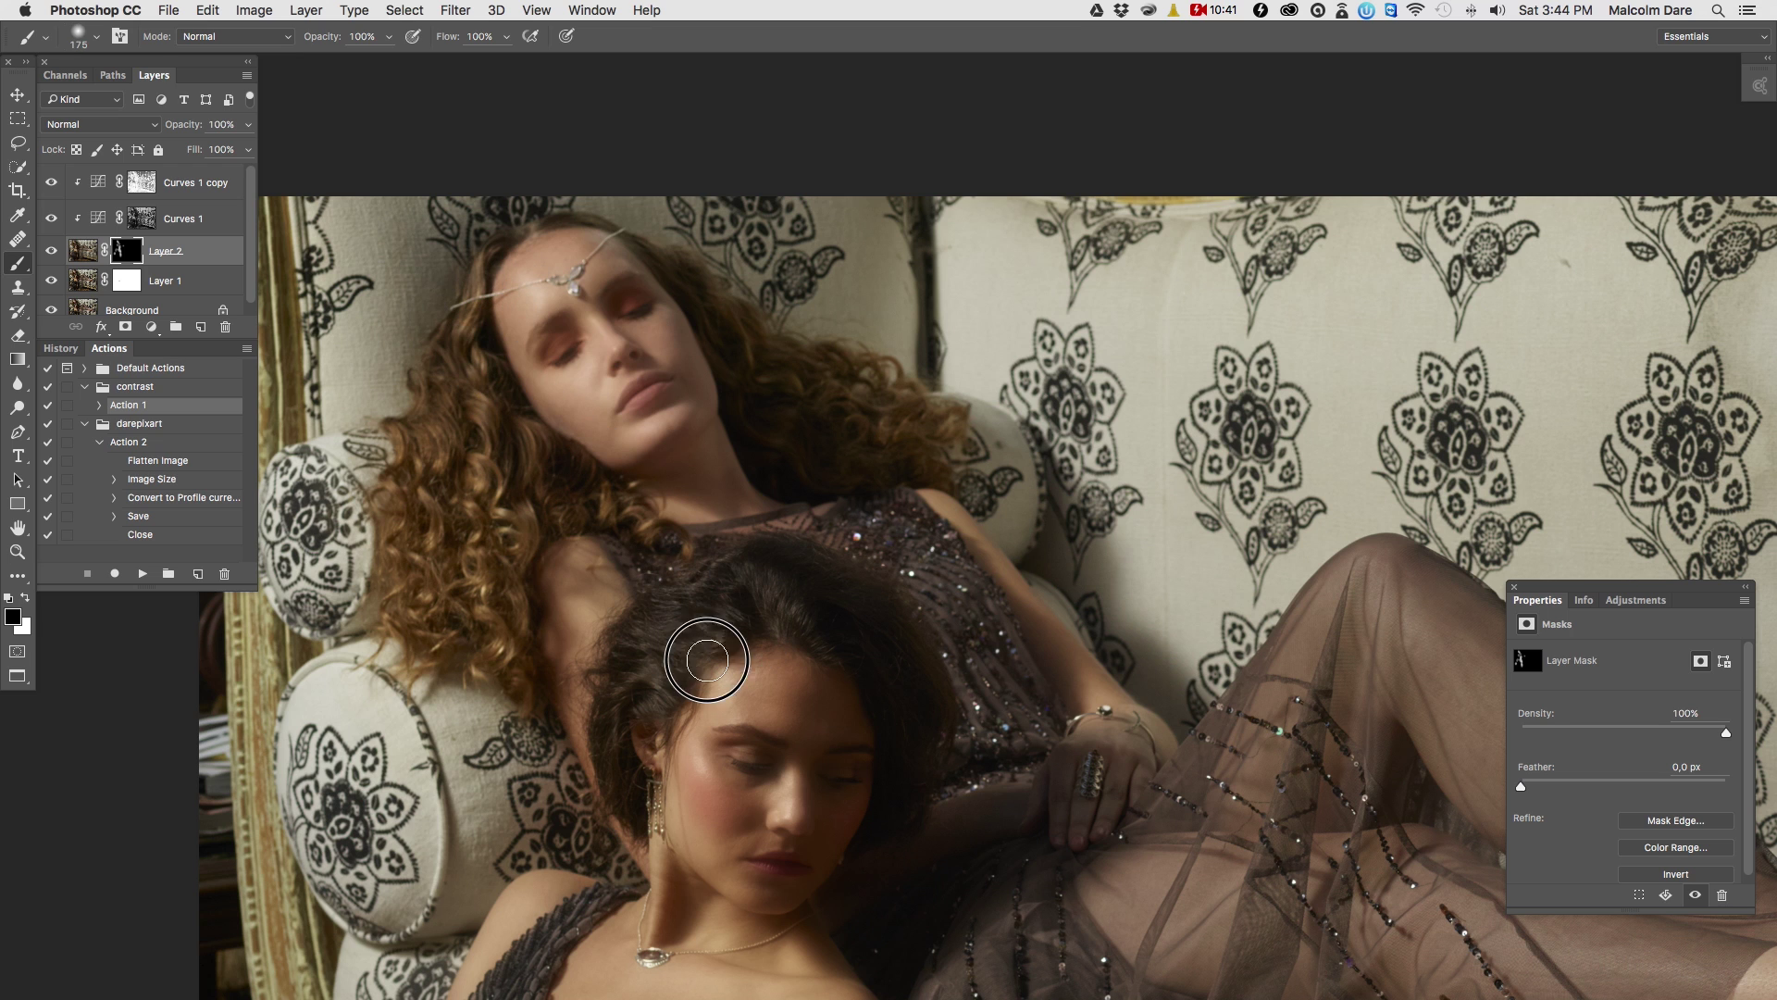
- Restore sharp detail in the front woman's lips and necklace pendant by painting black on Layer 2's mask with a smaller brush
scroll(565, 886, down, 5)
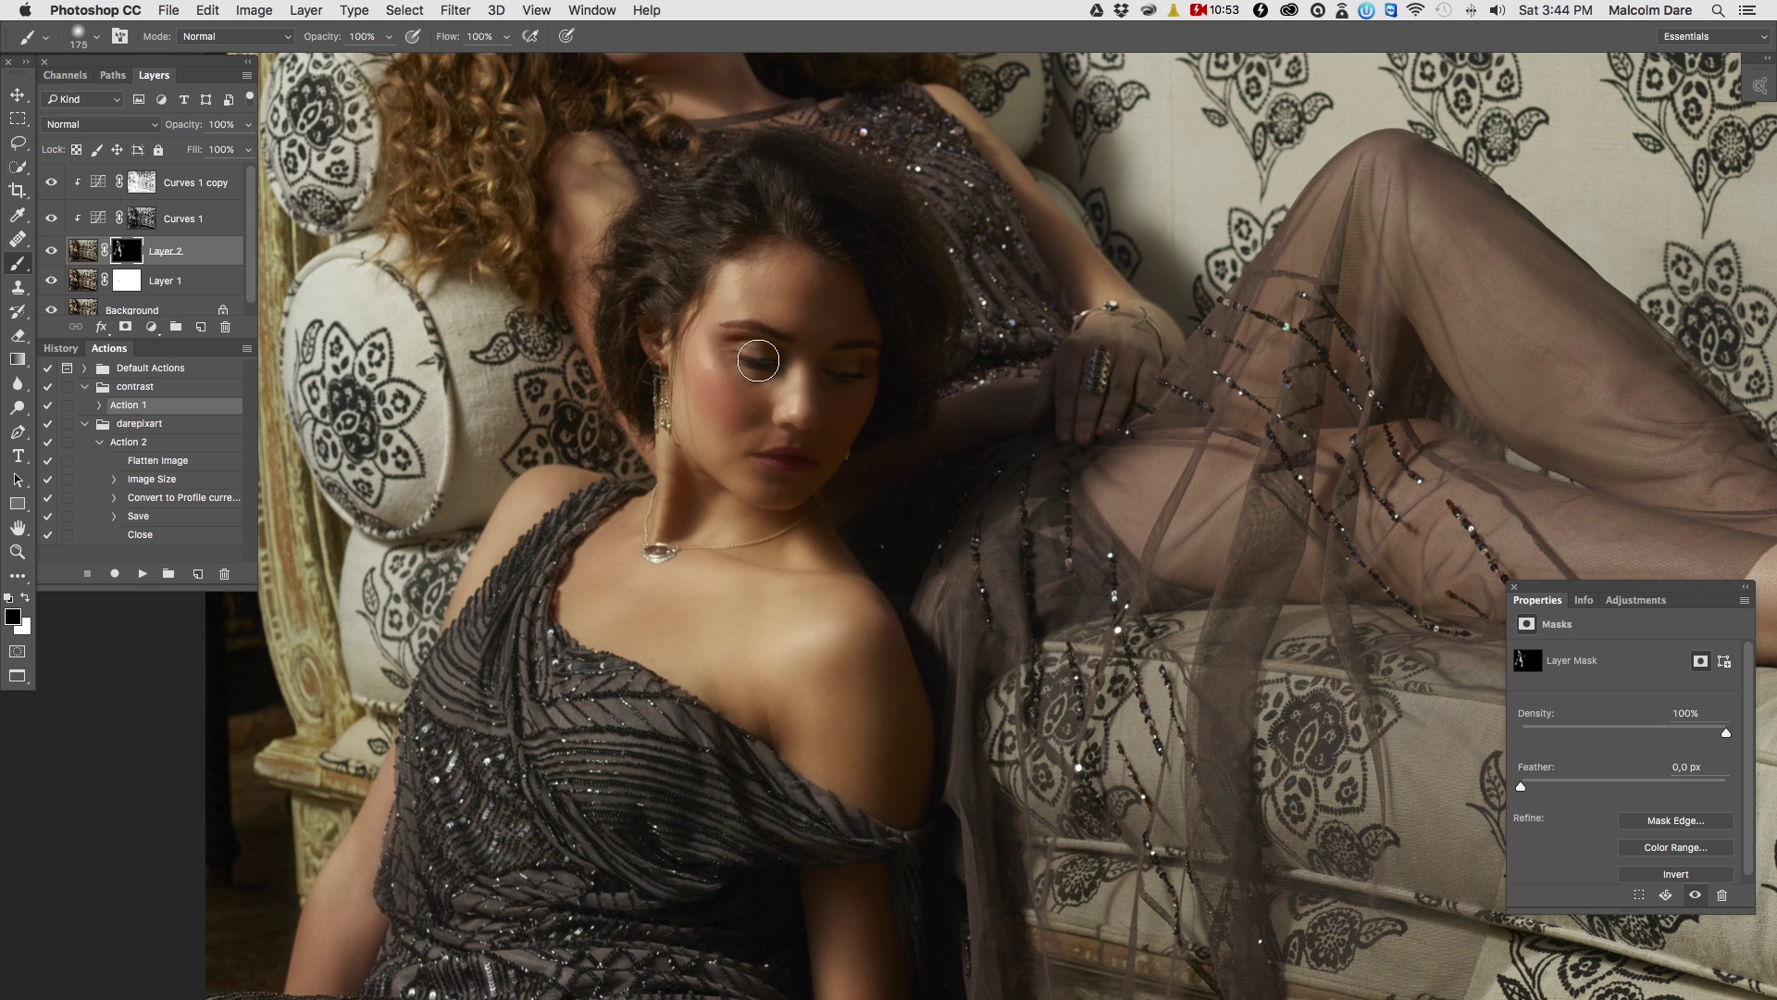
key(super+plus)
key(super+plus)
key(super+plus)
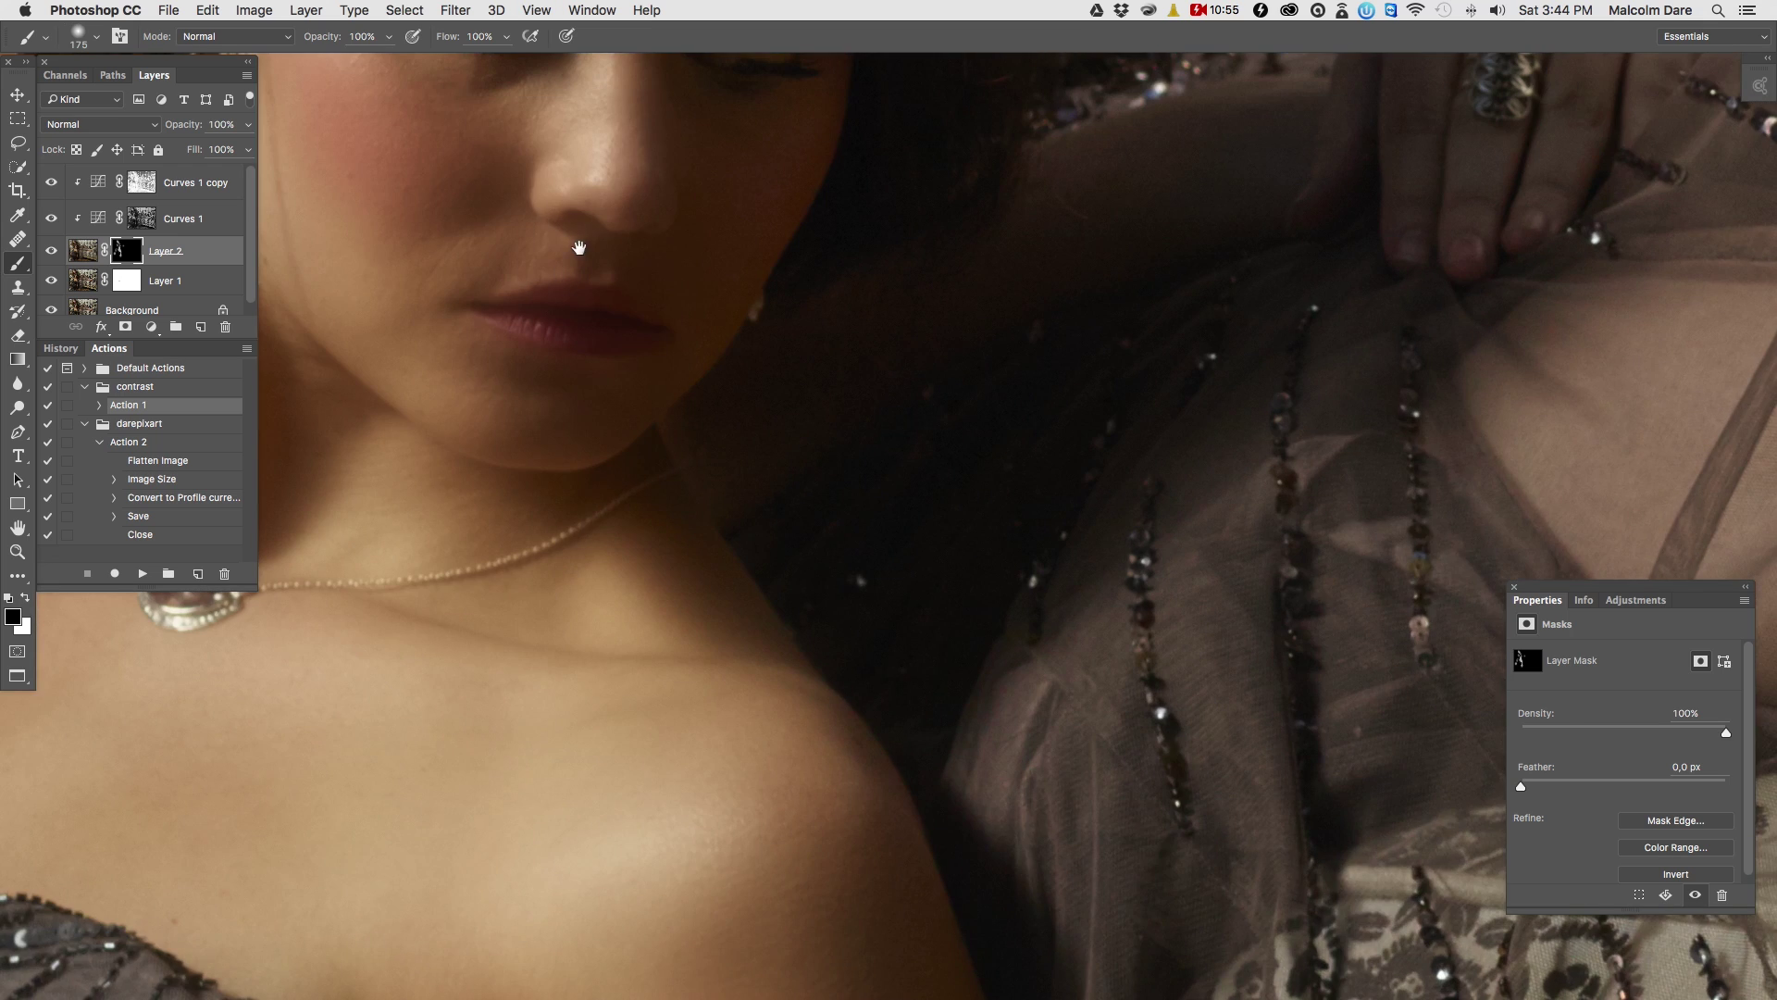
drag(602, 276, 852, 589)
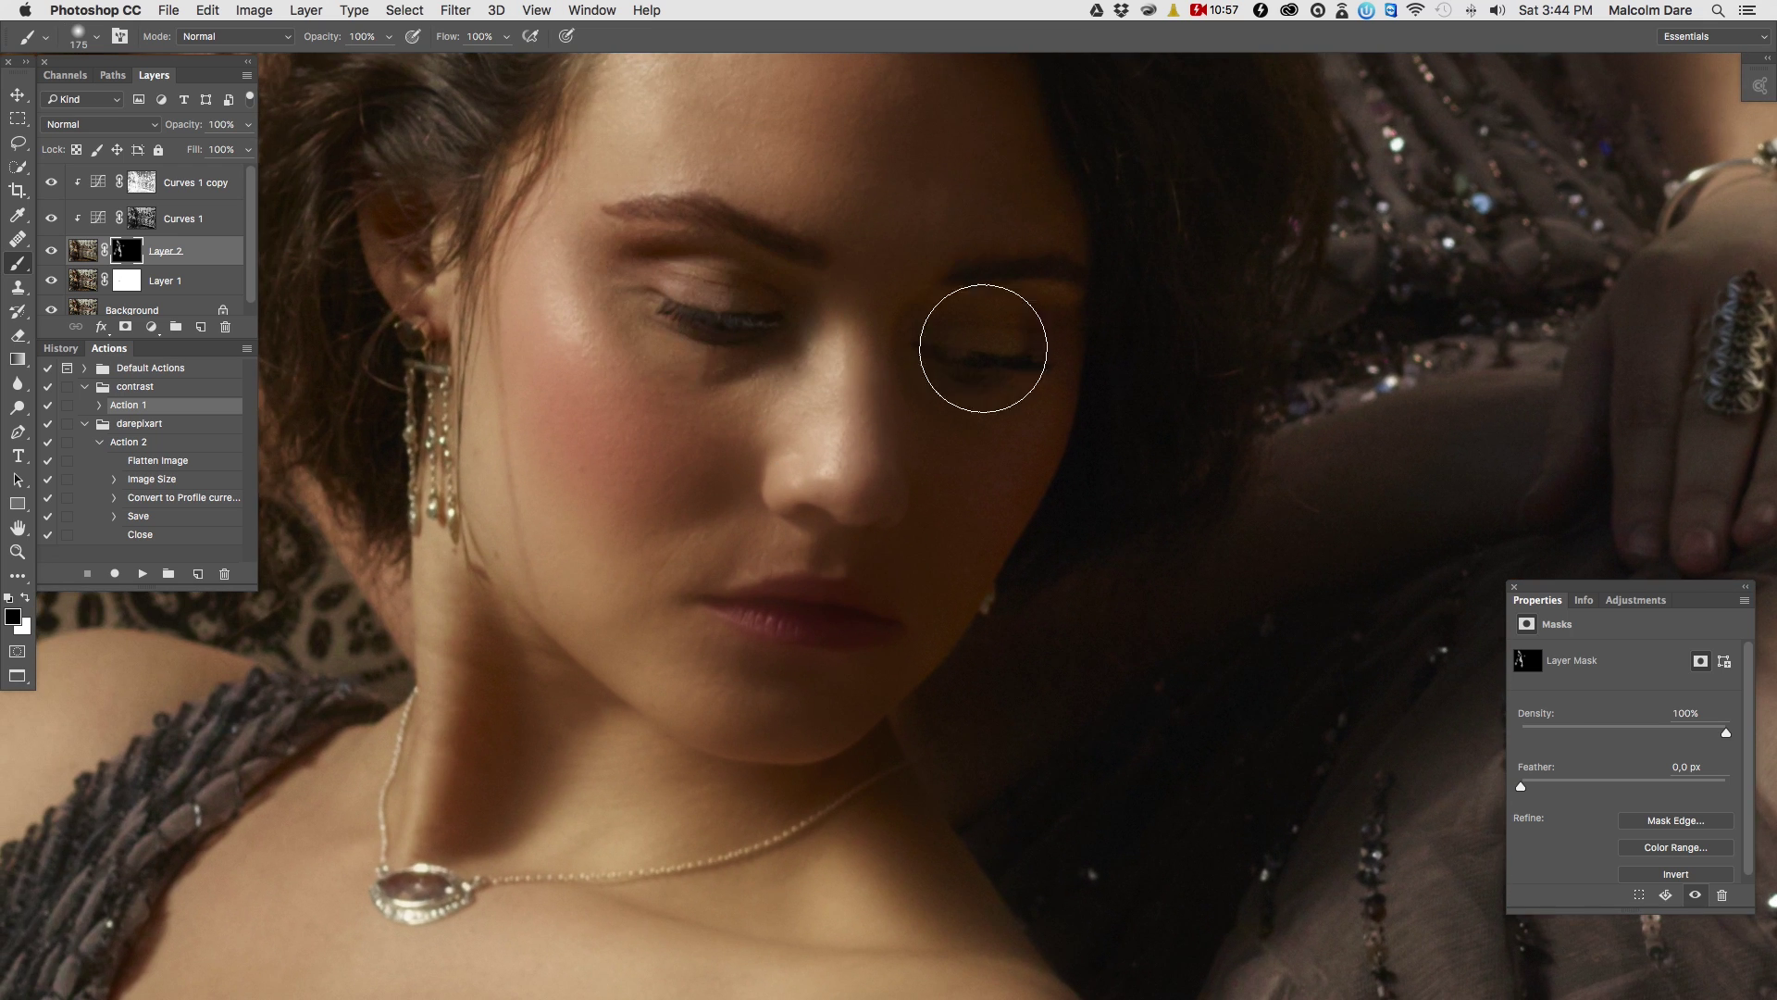
key(bracketleft)
key(bracketleft)
key(bracketleft)
key(bracketleft)
key(bracketleft)
key(bracketleft)
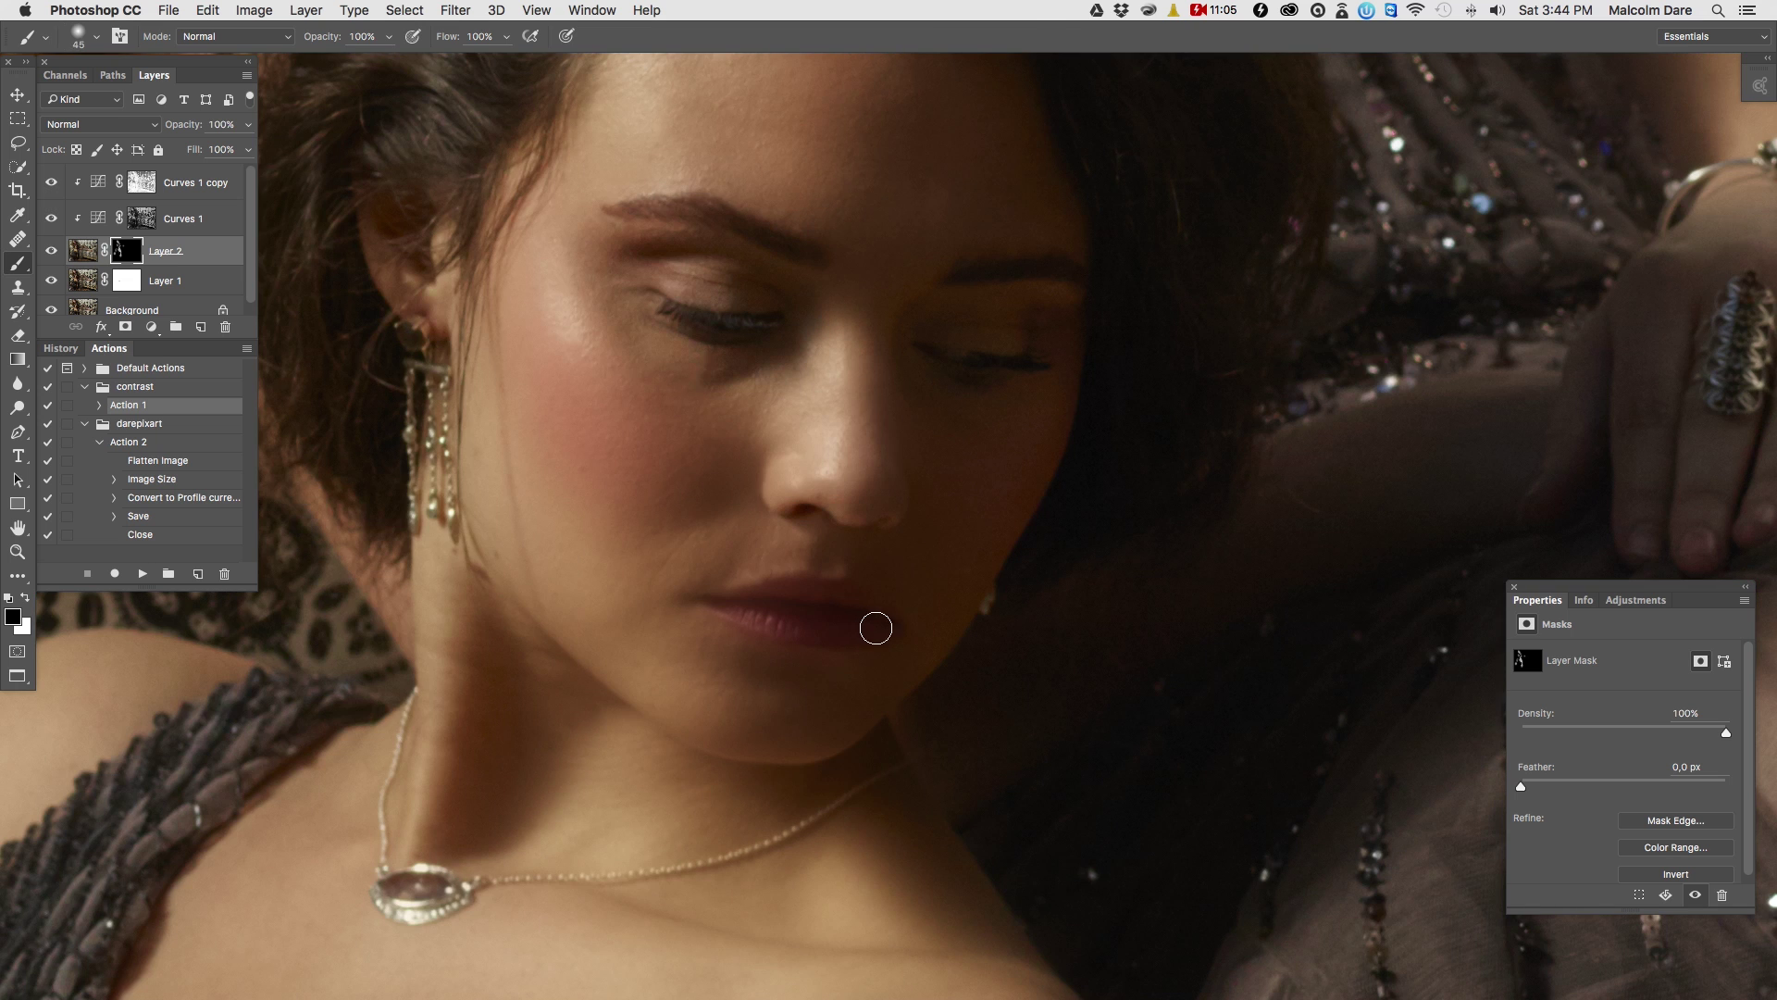
key(bracketright)
mouse_move(876, 628)
mouse_down()
mouse_move(735, 601)
mouse_move(871, 623)
mouse_move(778, 625)
mouse_move(752, 612)
mouse_move(872, 628)
mouse_move(726, 606)
mouse_up()
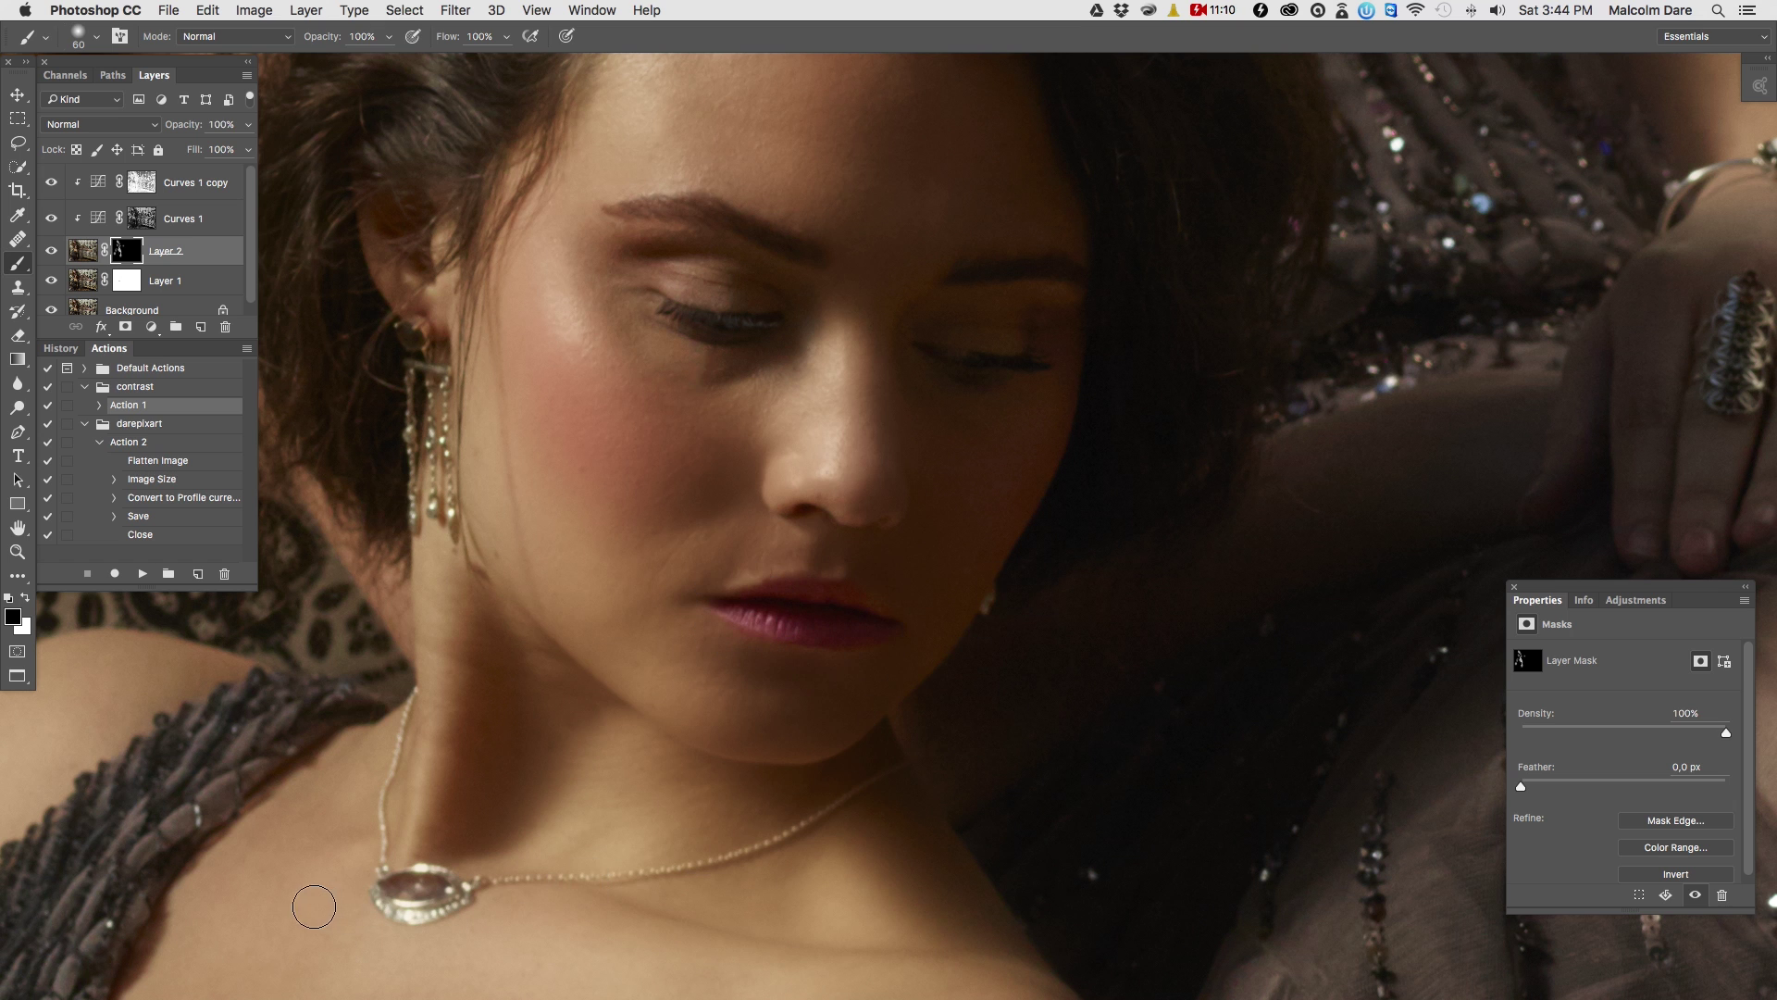
mouse_move(387, 891)
mouse_down()
mouse_move(455, 886)
mouse_move(424, 903)
mouse_move(487, 882)
mouse_up()
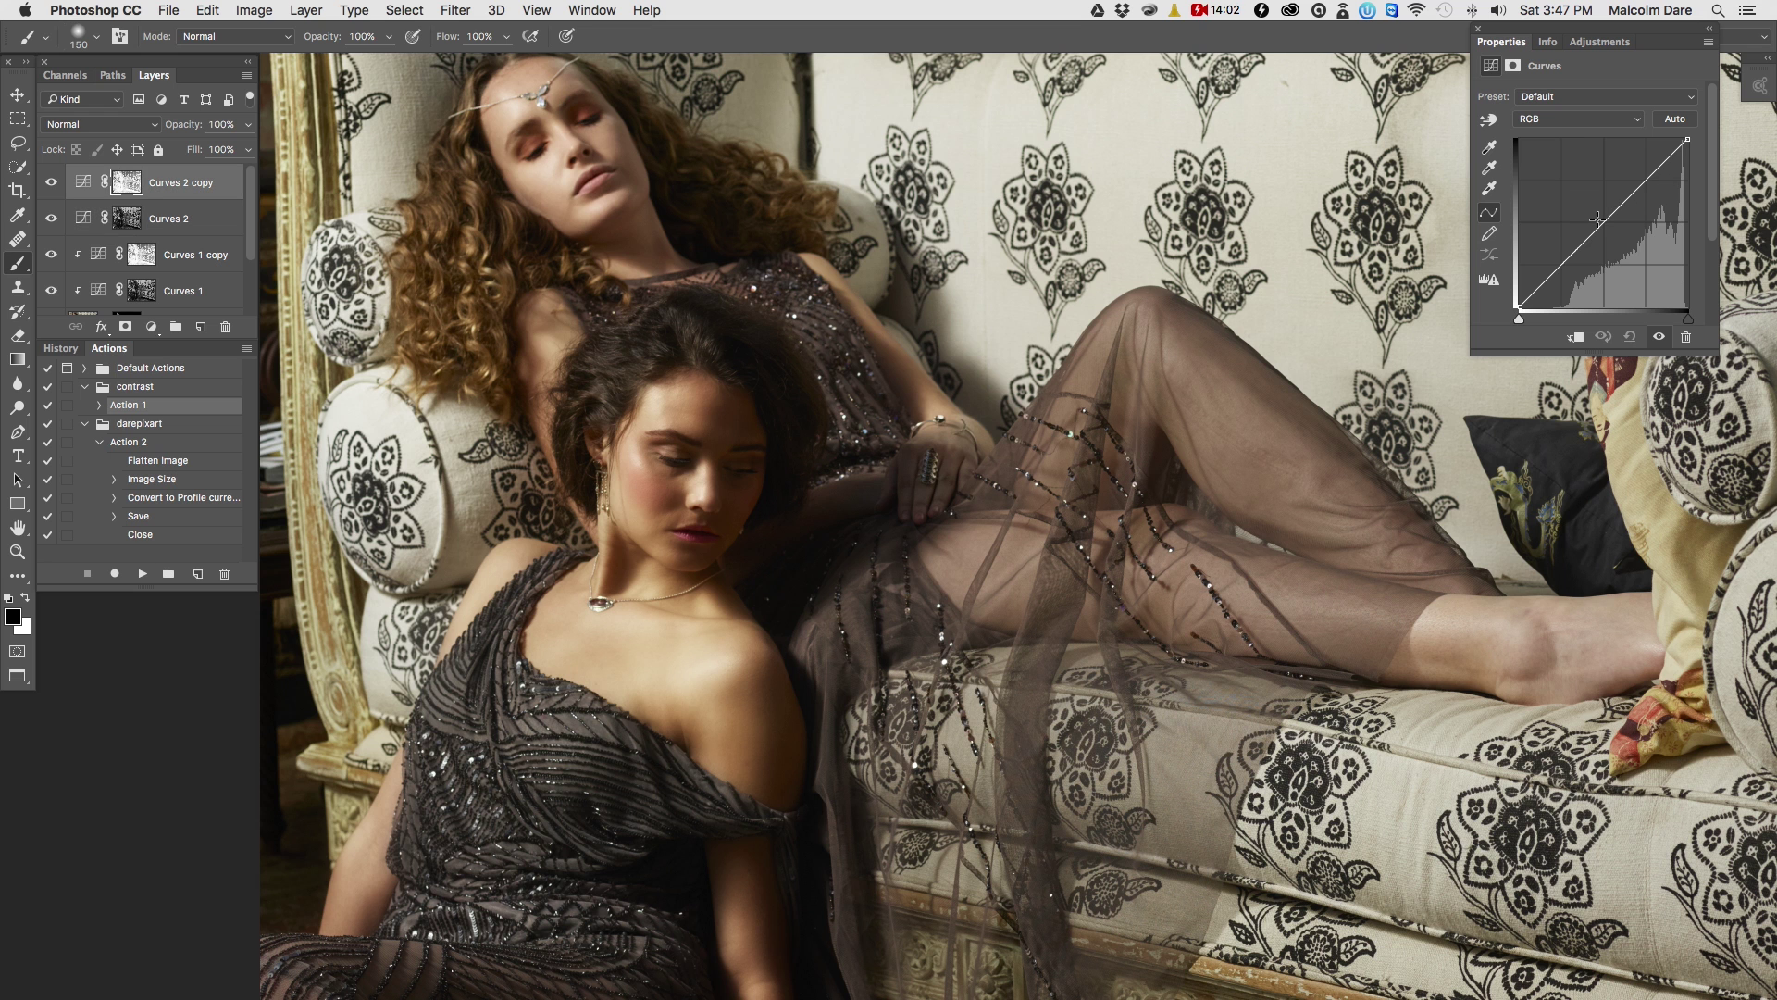
- Adjust the midtone point of the Curves 2 copy layer's RGB curve
drag(1598, 219, 1604, 226)
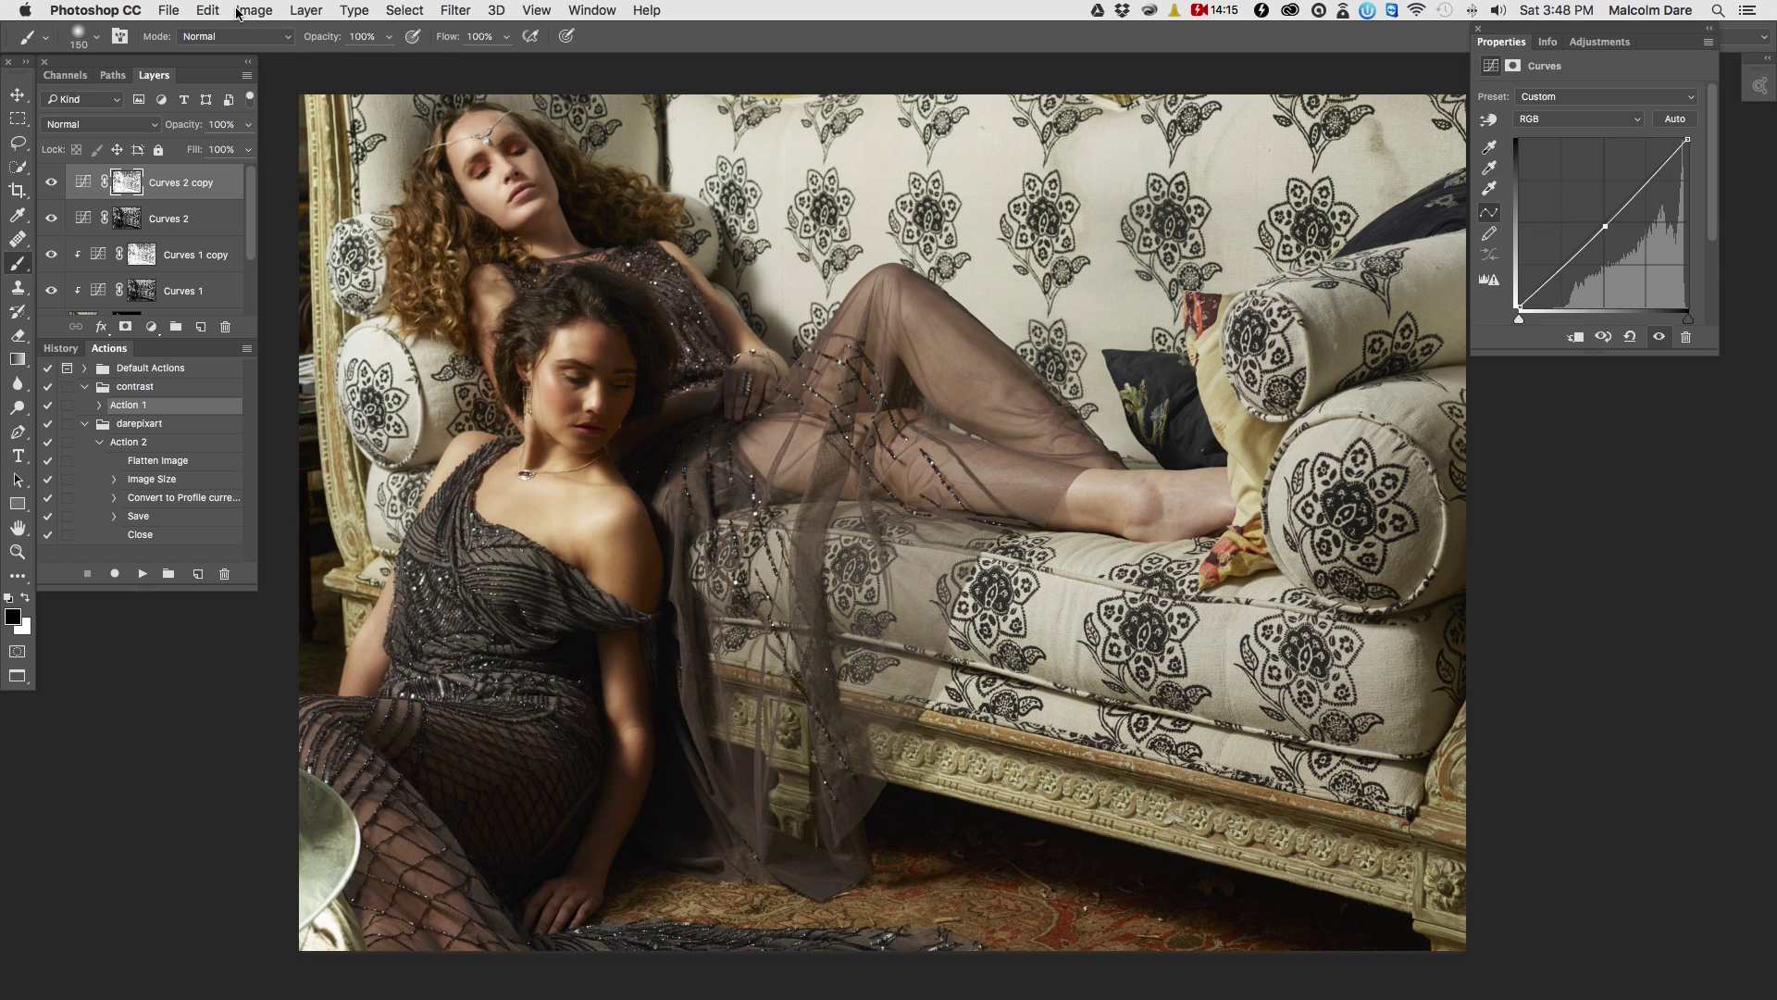
- Generate a black-and-white alpha channel with Calculations and paste it as a new layer above the curves layers
click(248, 11)
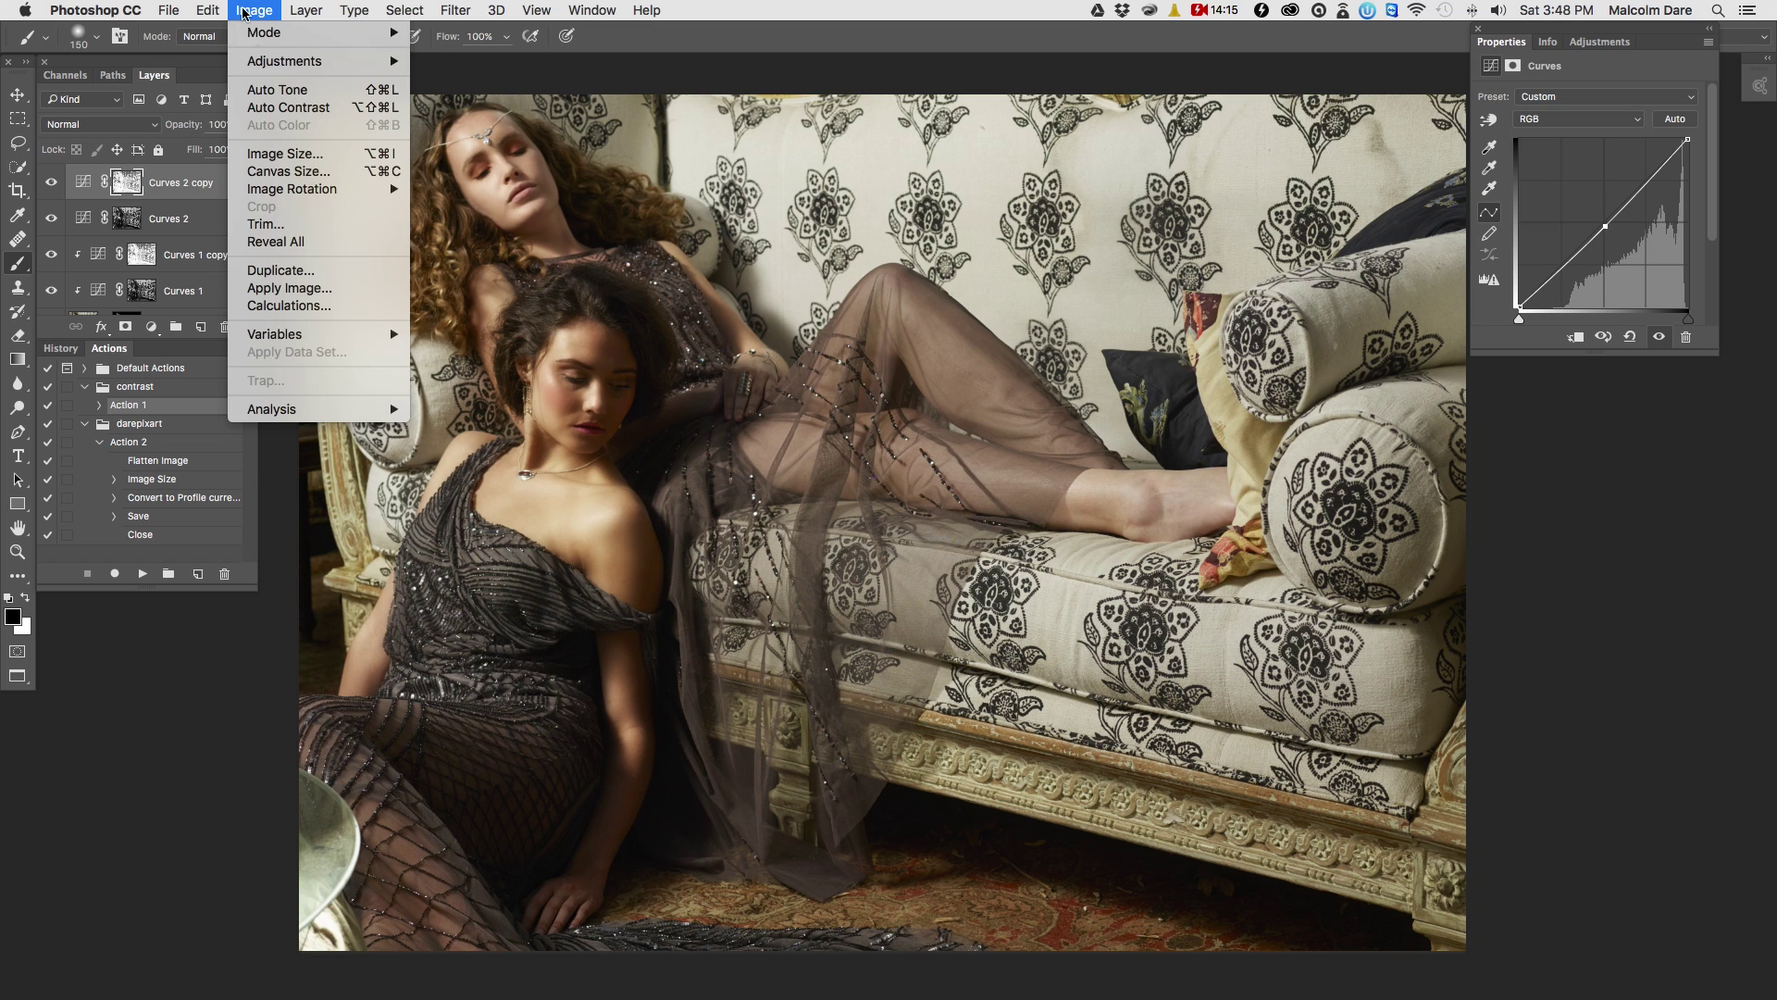
click(265, 315)
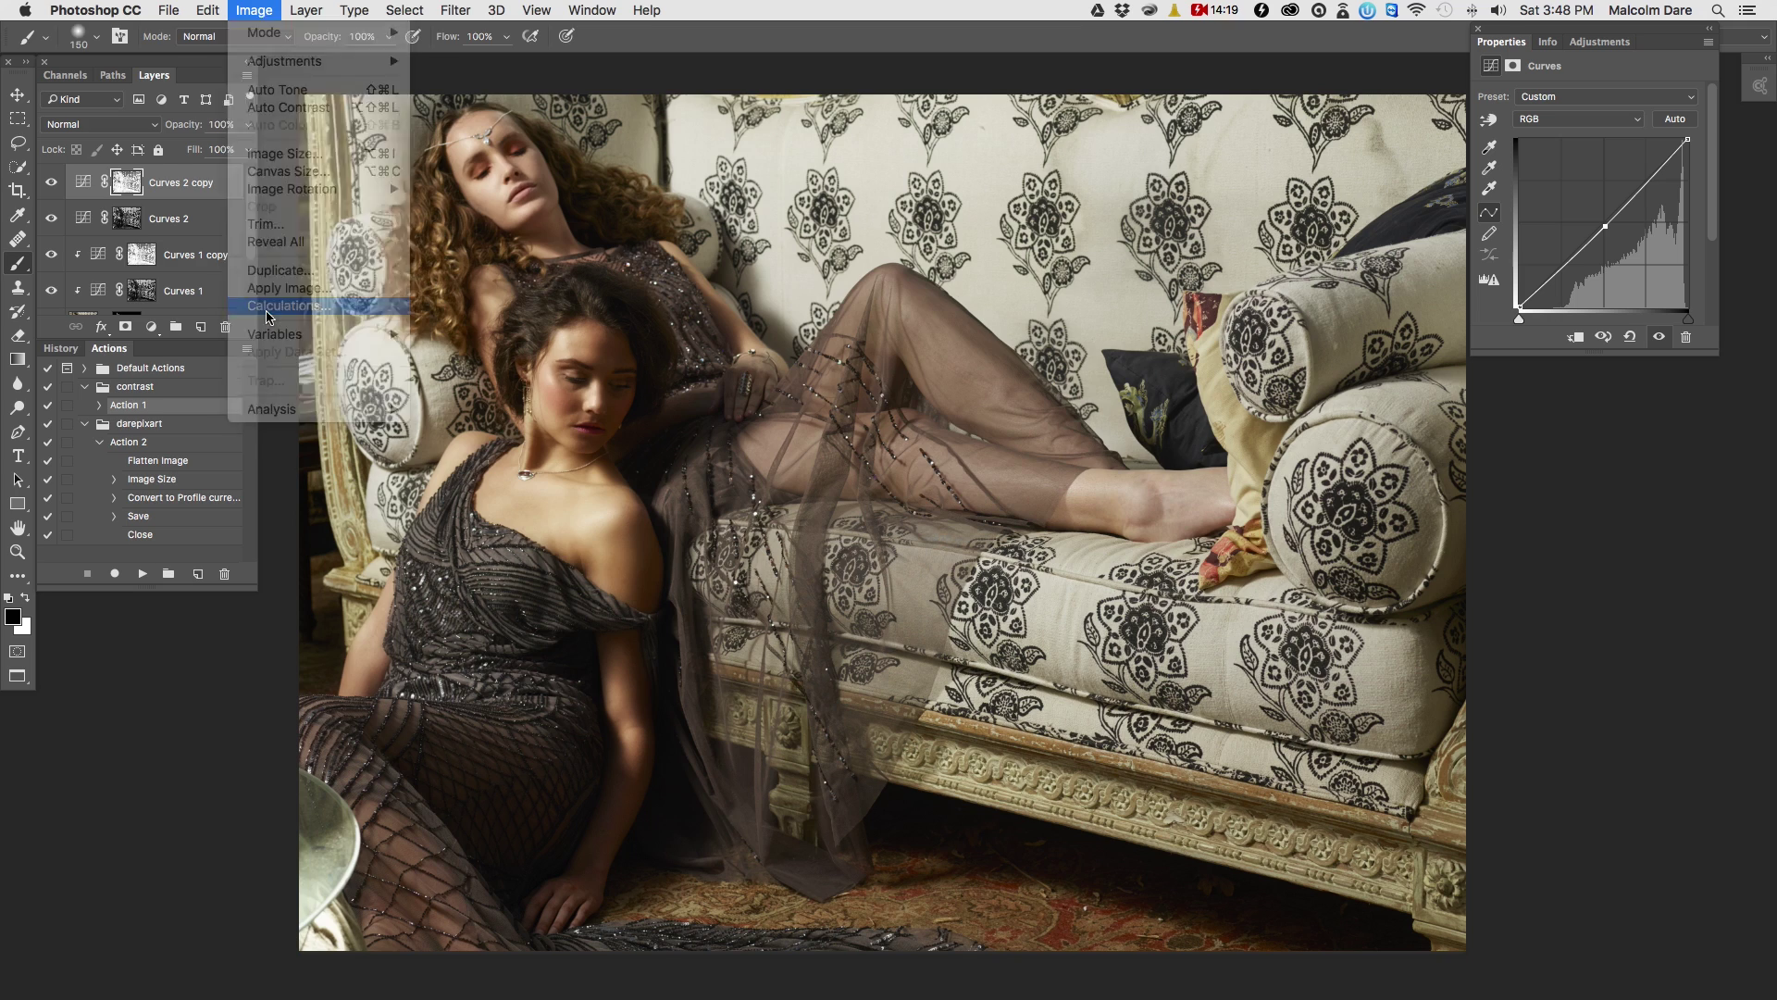
click(249, 265)
click(250, 260)
click(205, 292)
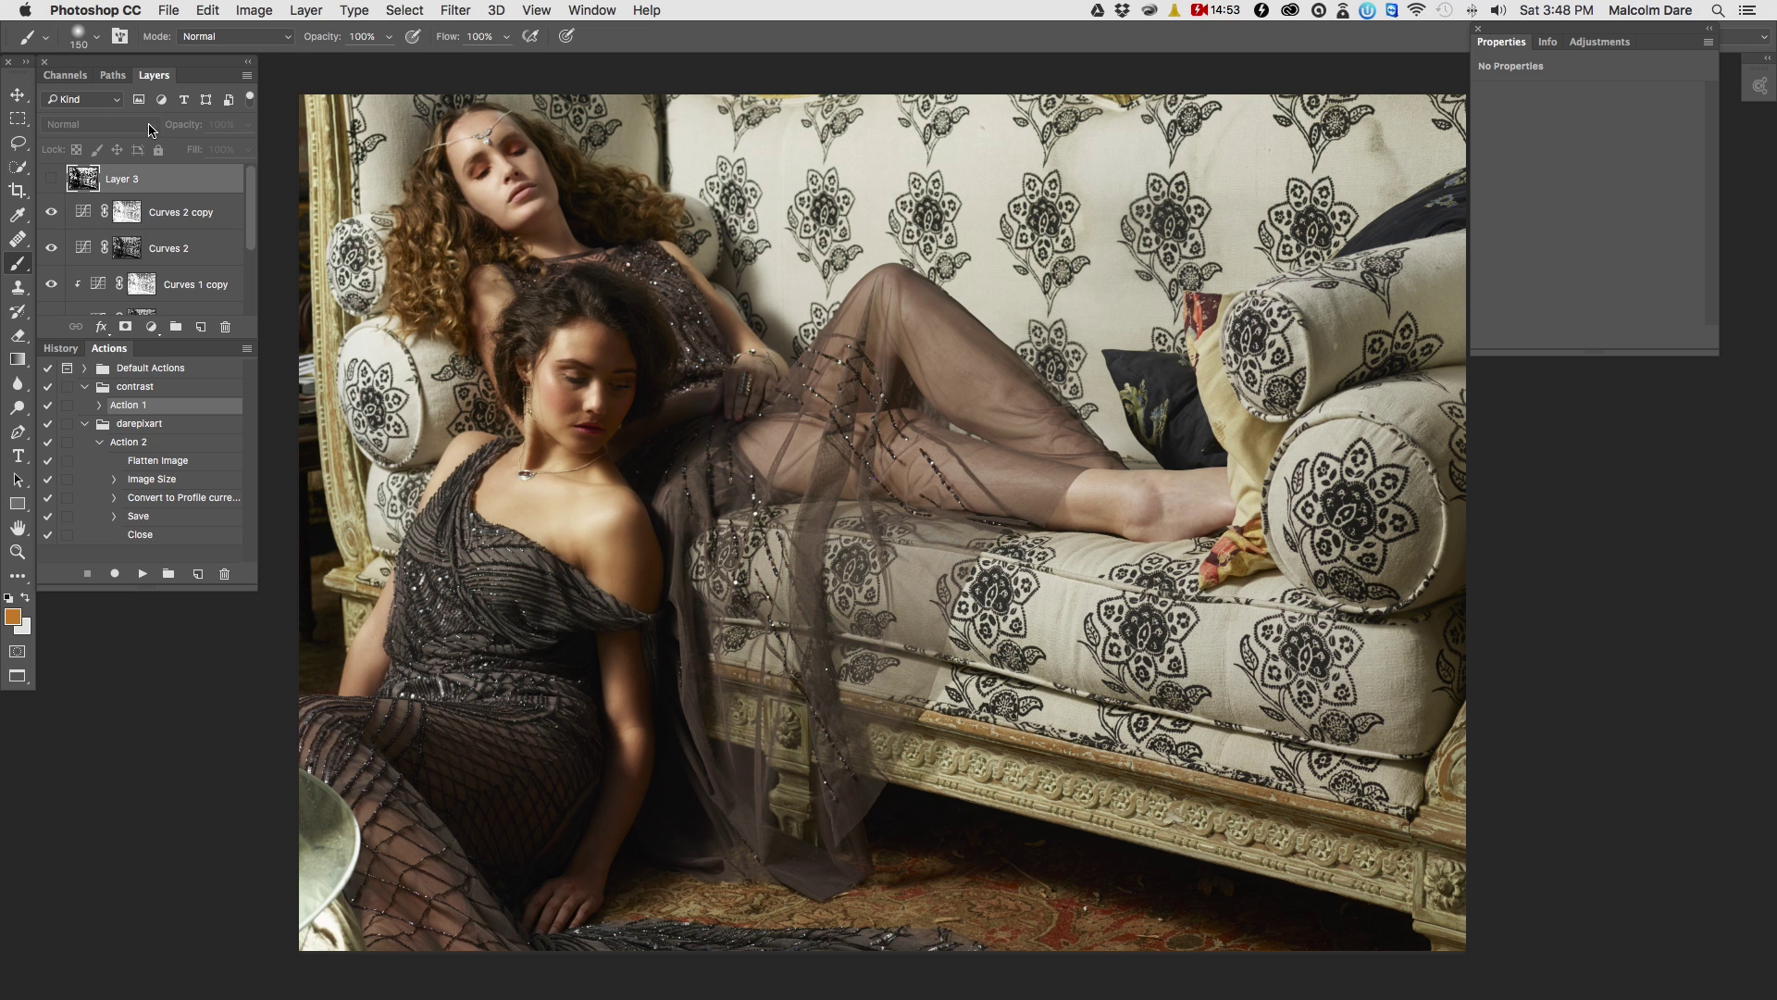
- Compare the individual colour channels and load the Green channel as a selection
click(65, 75)
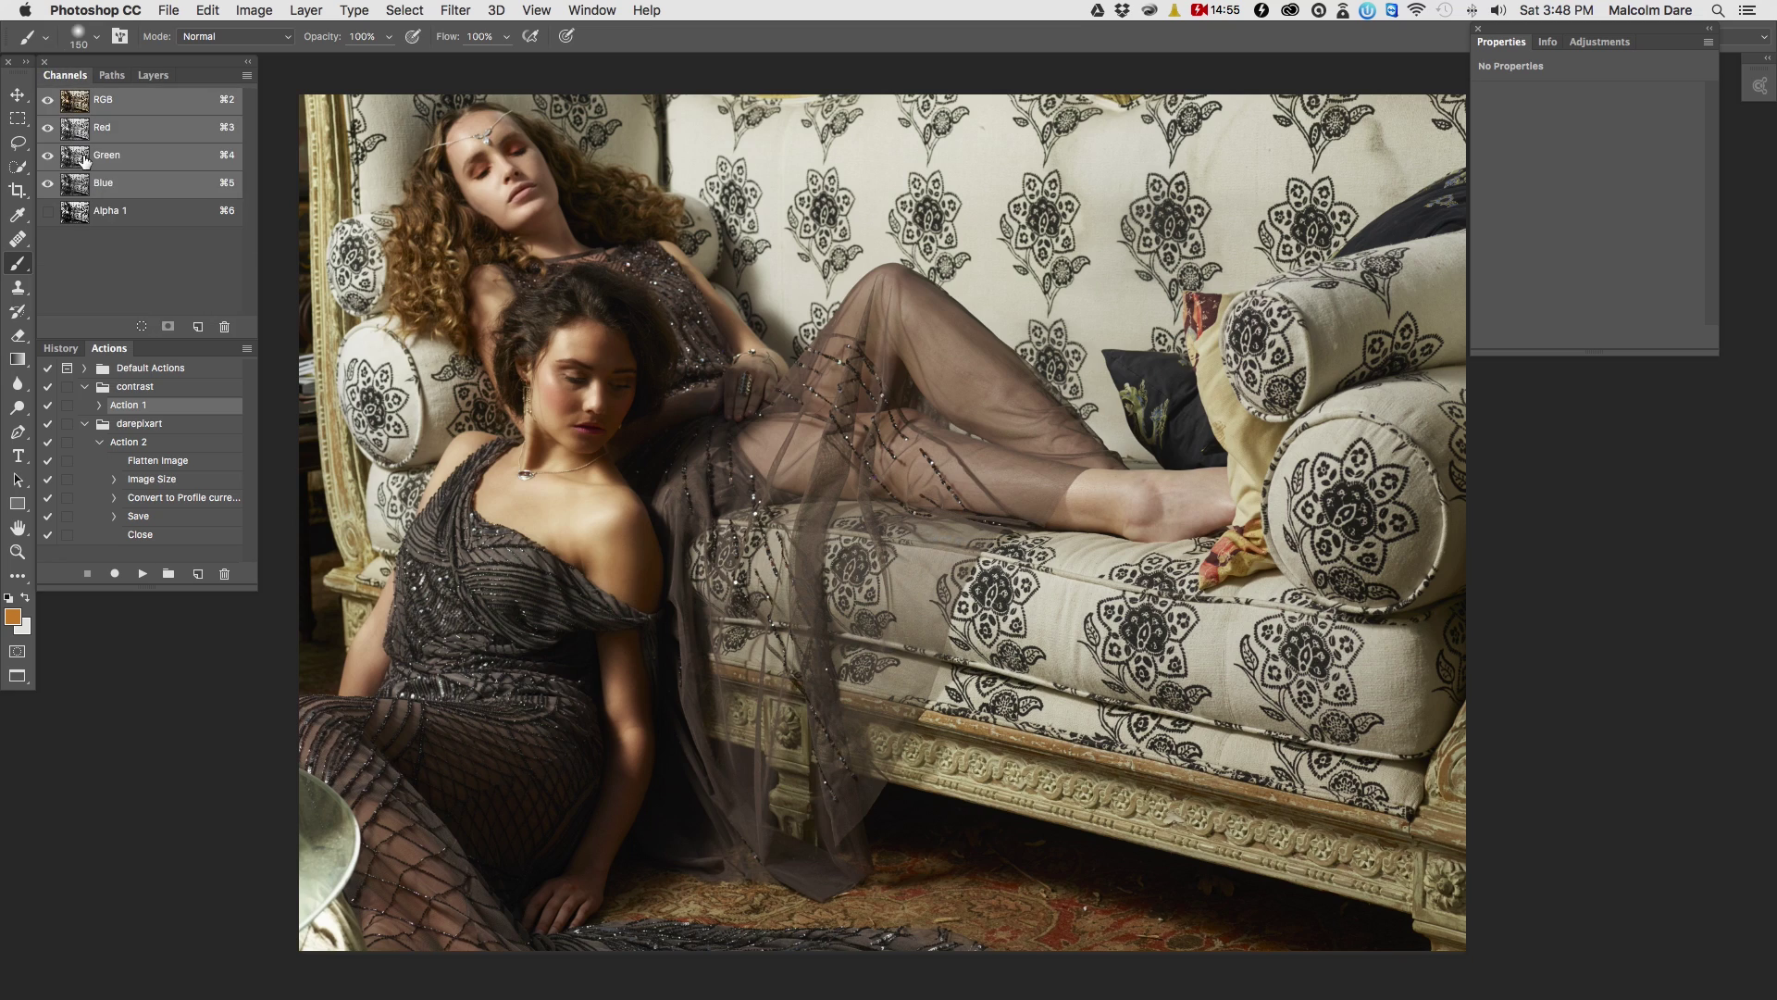
click(84, 159)
click(93, 190)
click(100, 159)
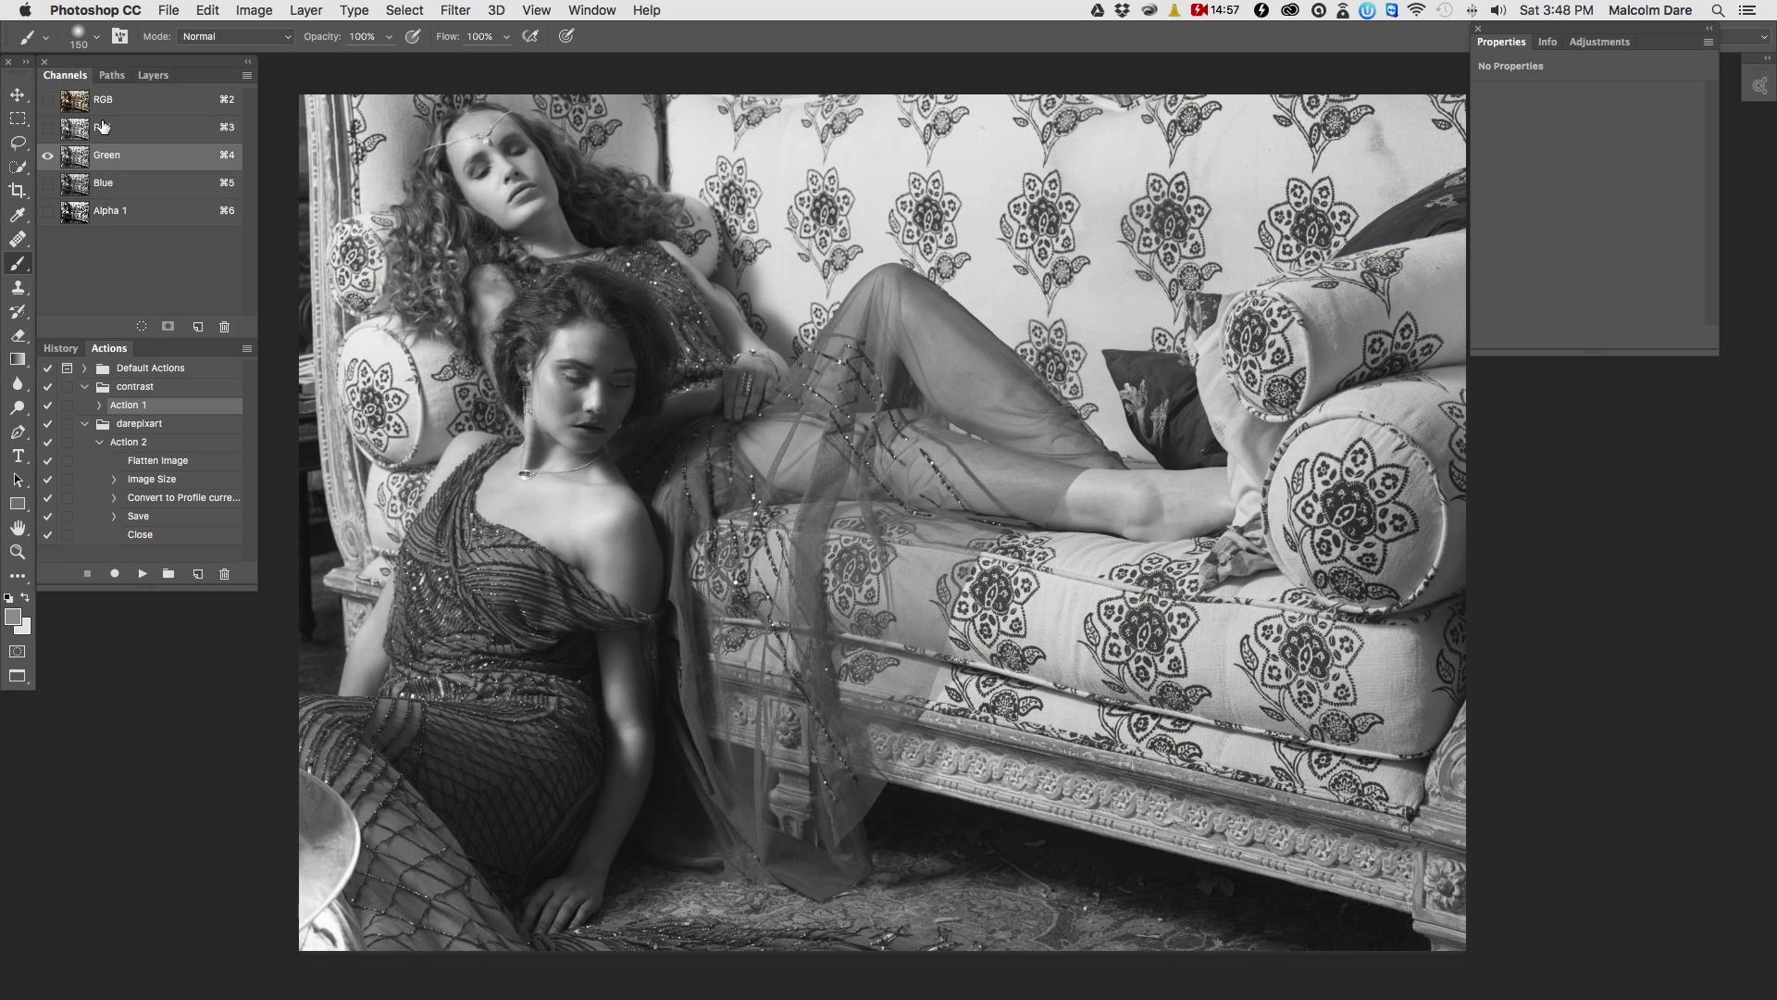
click(103, 128)
click(106, 159)
super+click(105, 155)
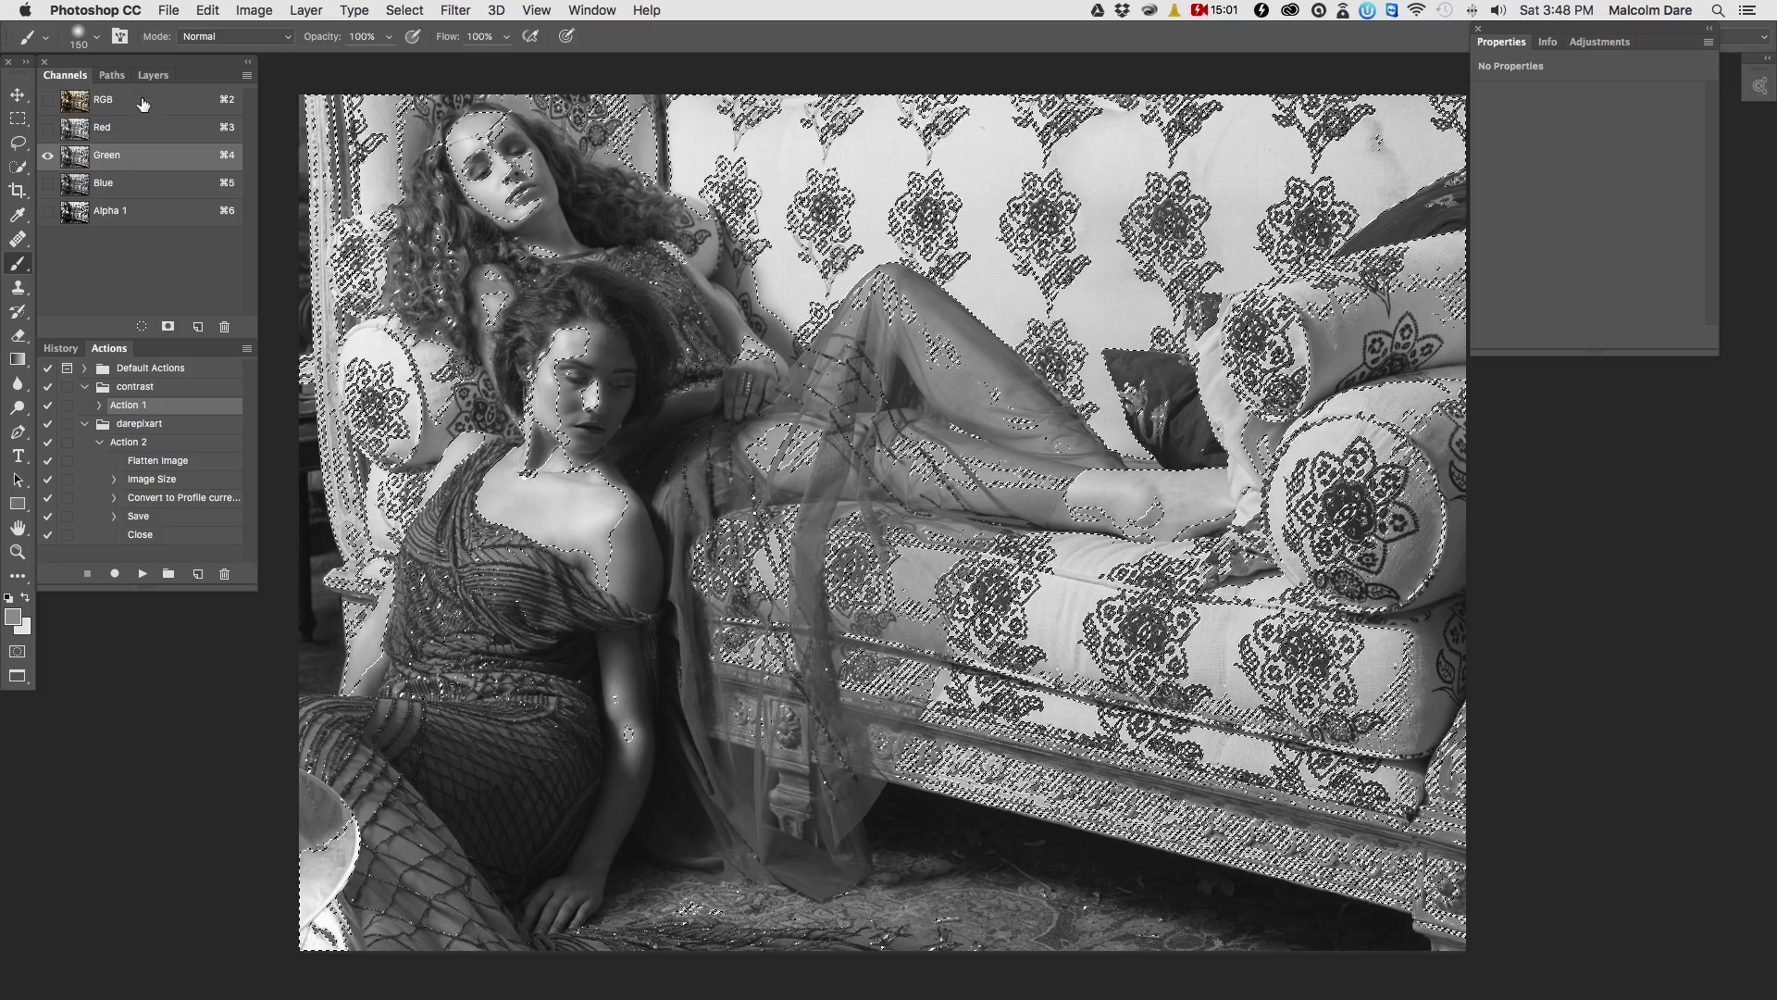
- Make the black-and-white Layer 3 visible and turn the loaded selection into its layer mask
click(154, 75)
click(52, 178)
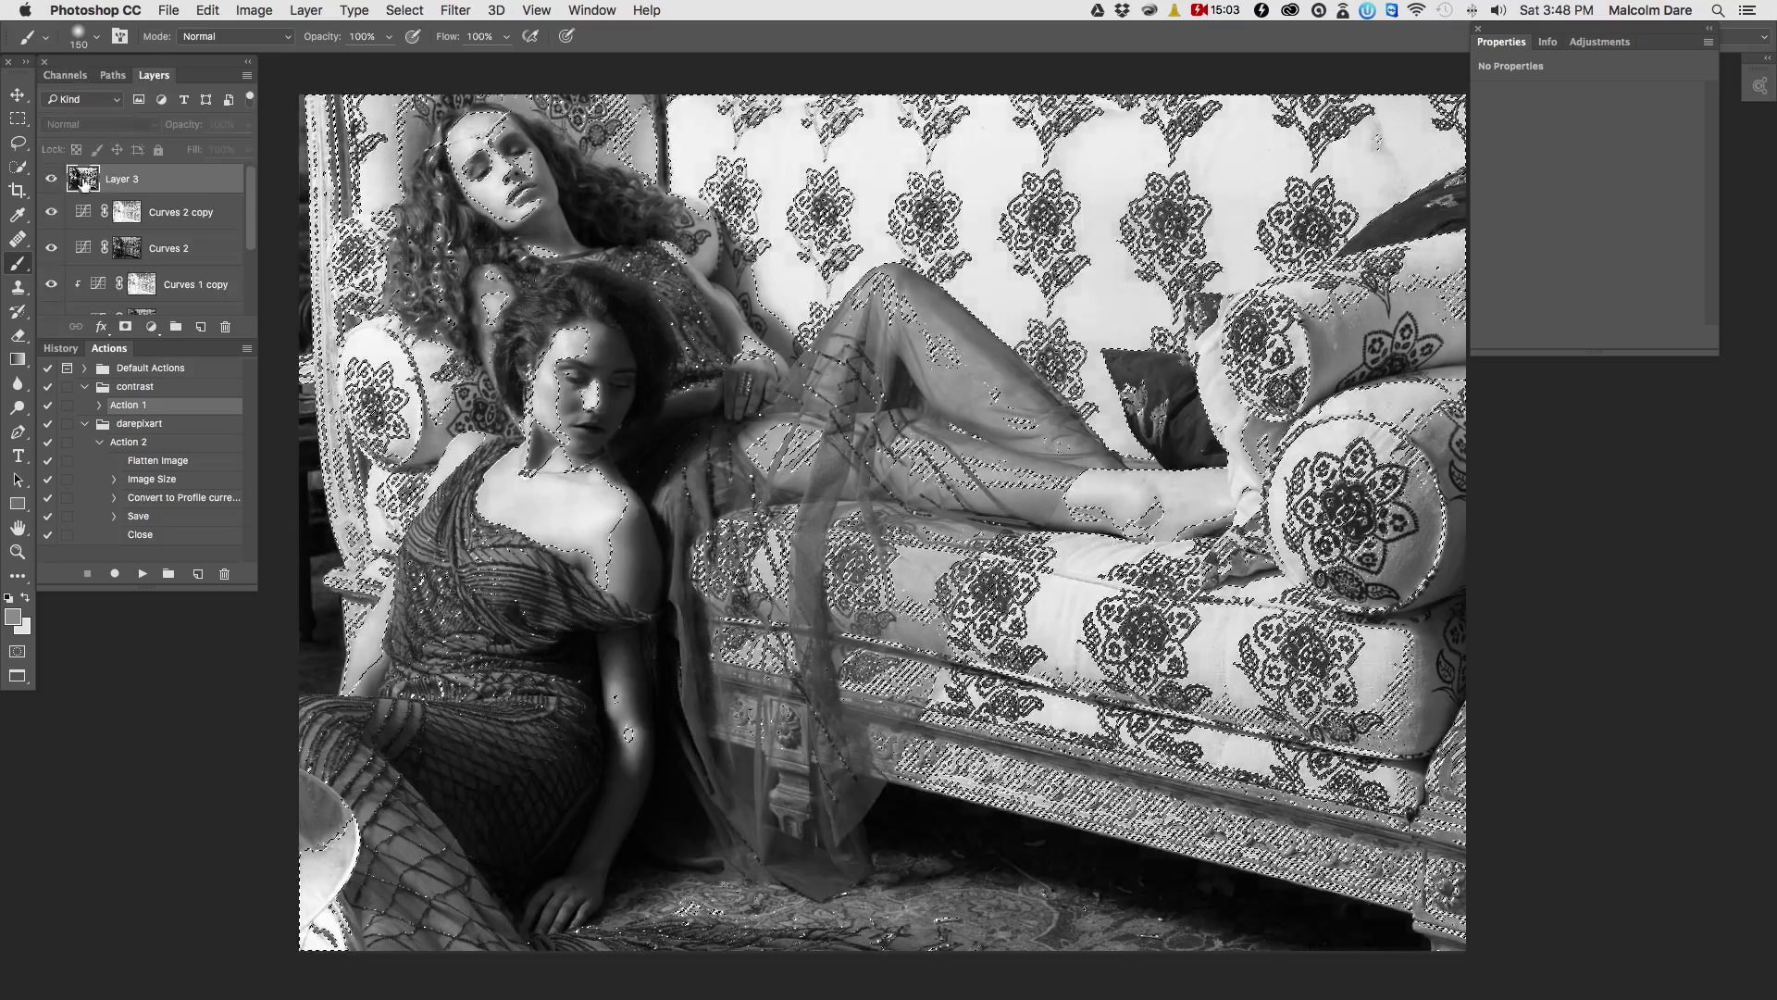
click(123, 325)
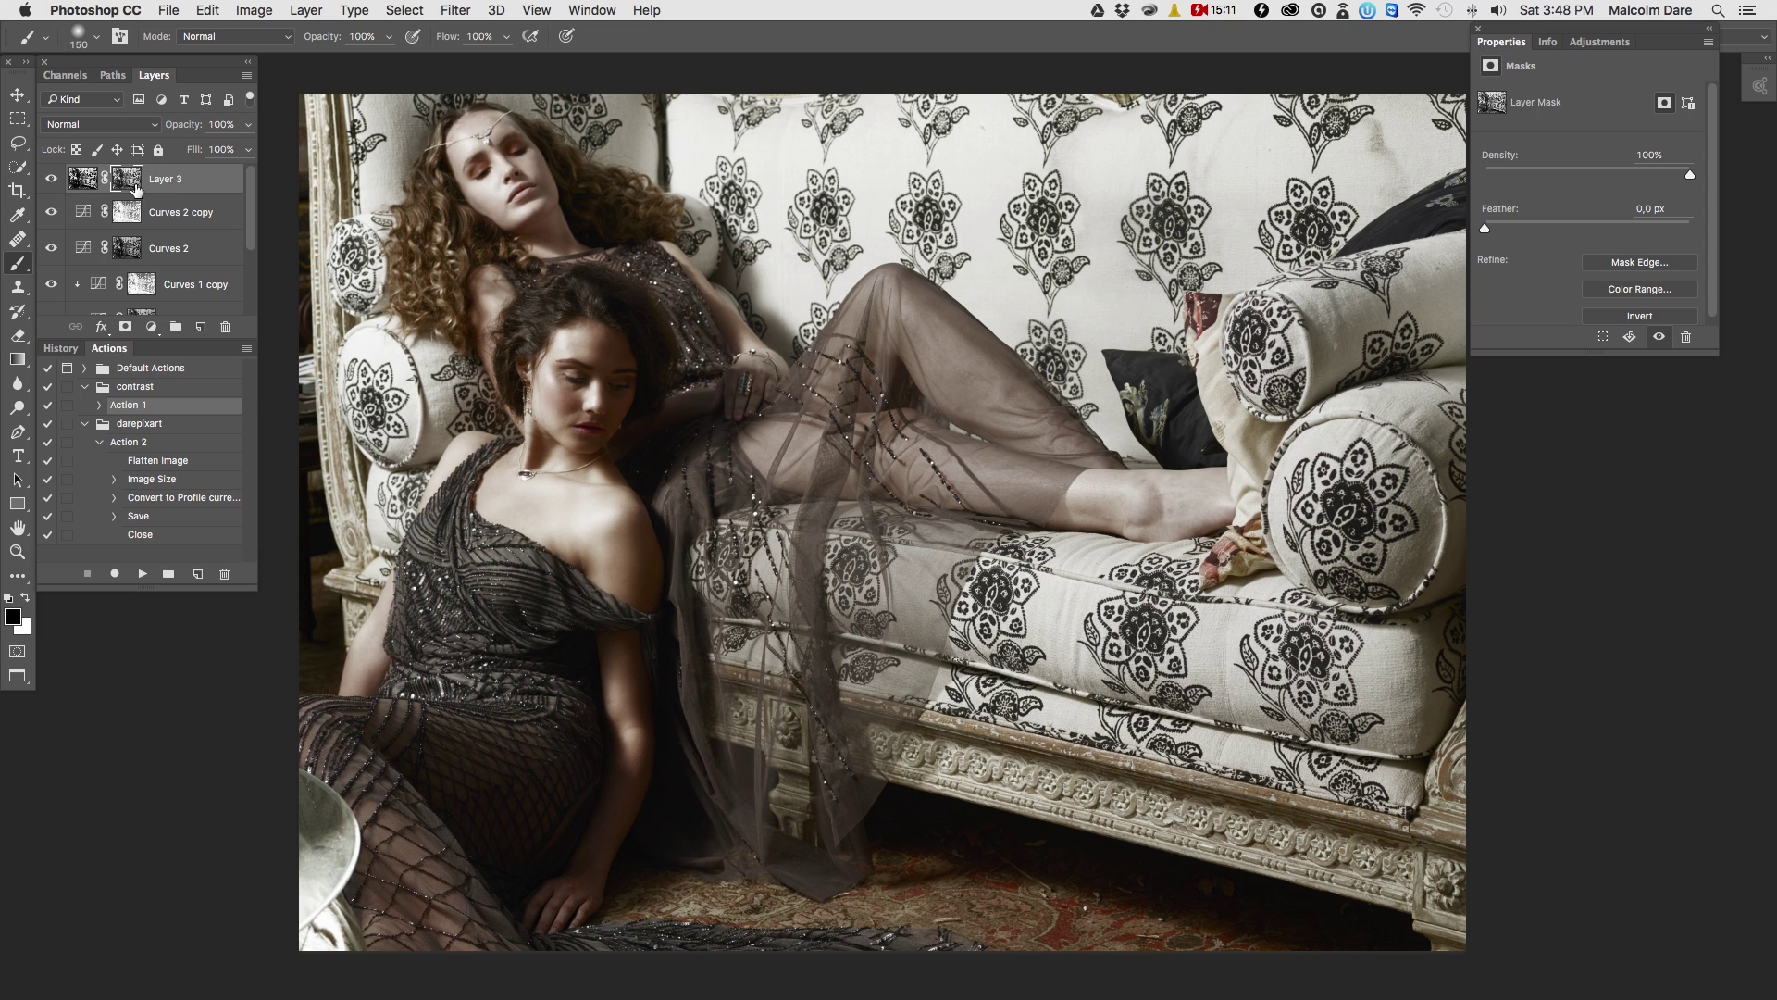
- Darken Layer 3's mask with a curve through 40/49 and 72/80 (input/output), and lower the layer's opacity to 84%
key(super+m)
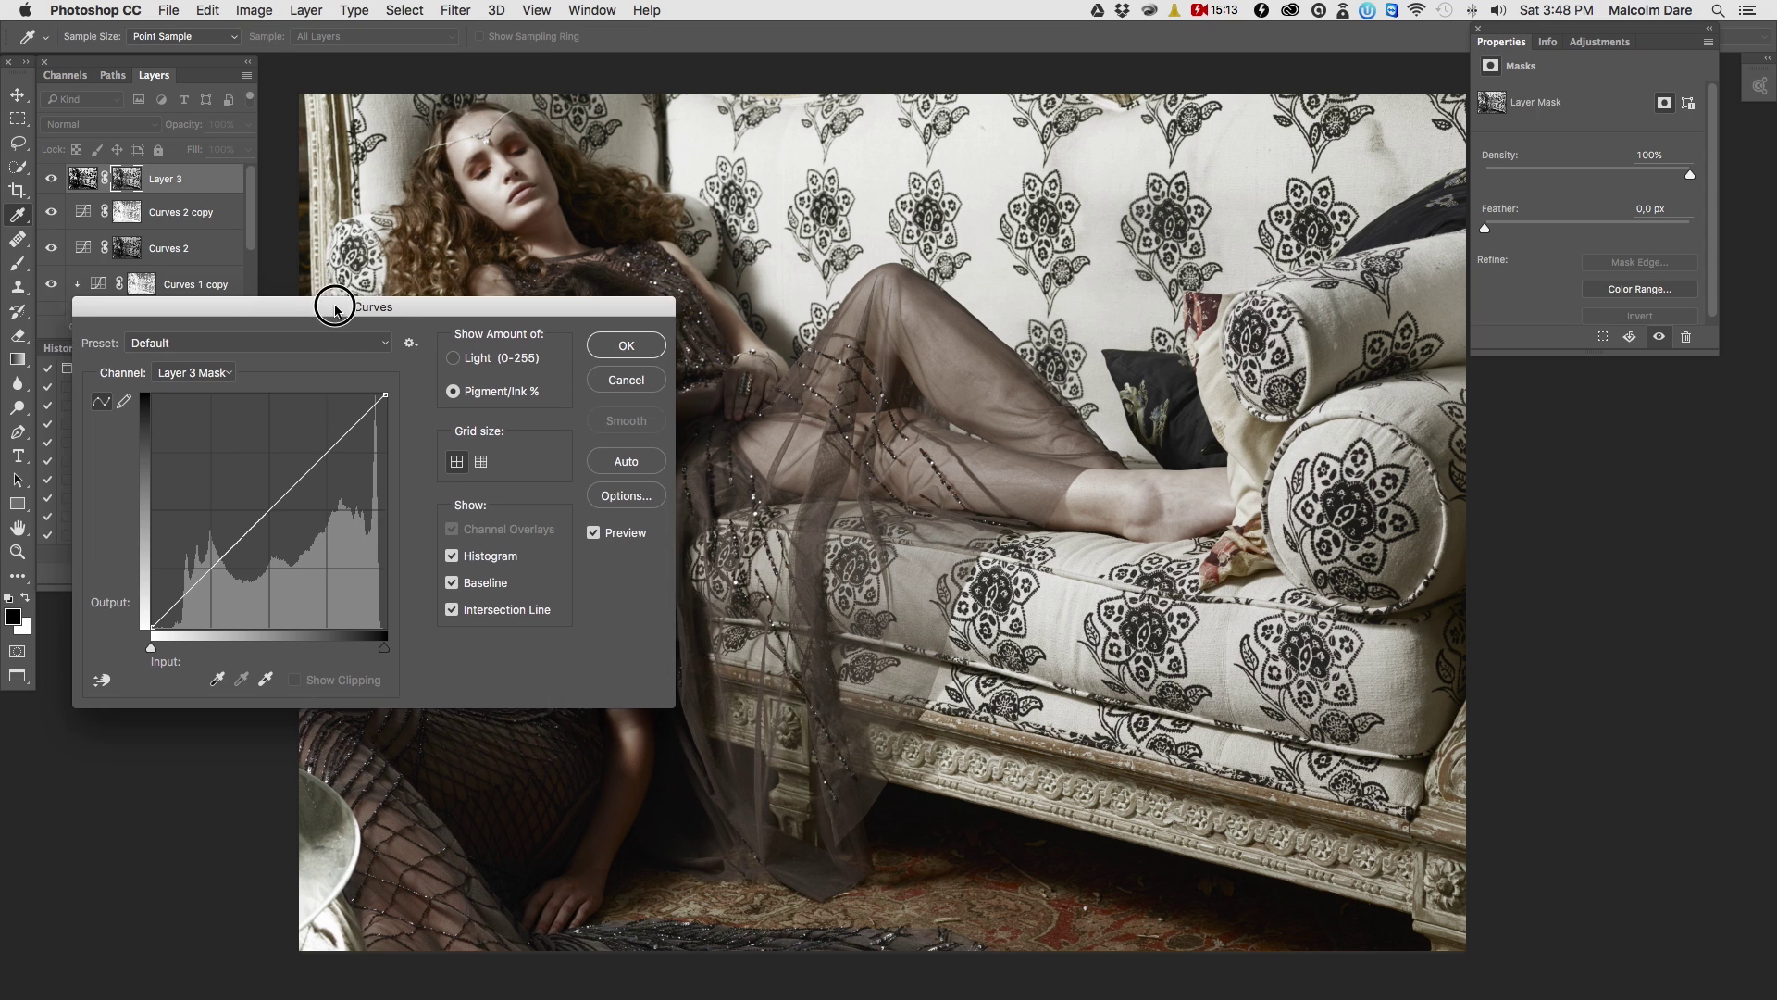
drag(335, 298, 1299, 455)
drag(1308, 585, 1211, 663)
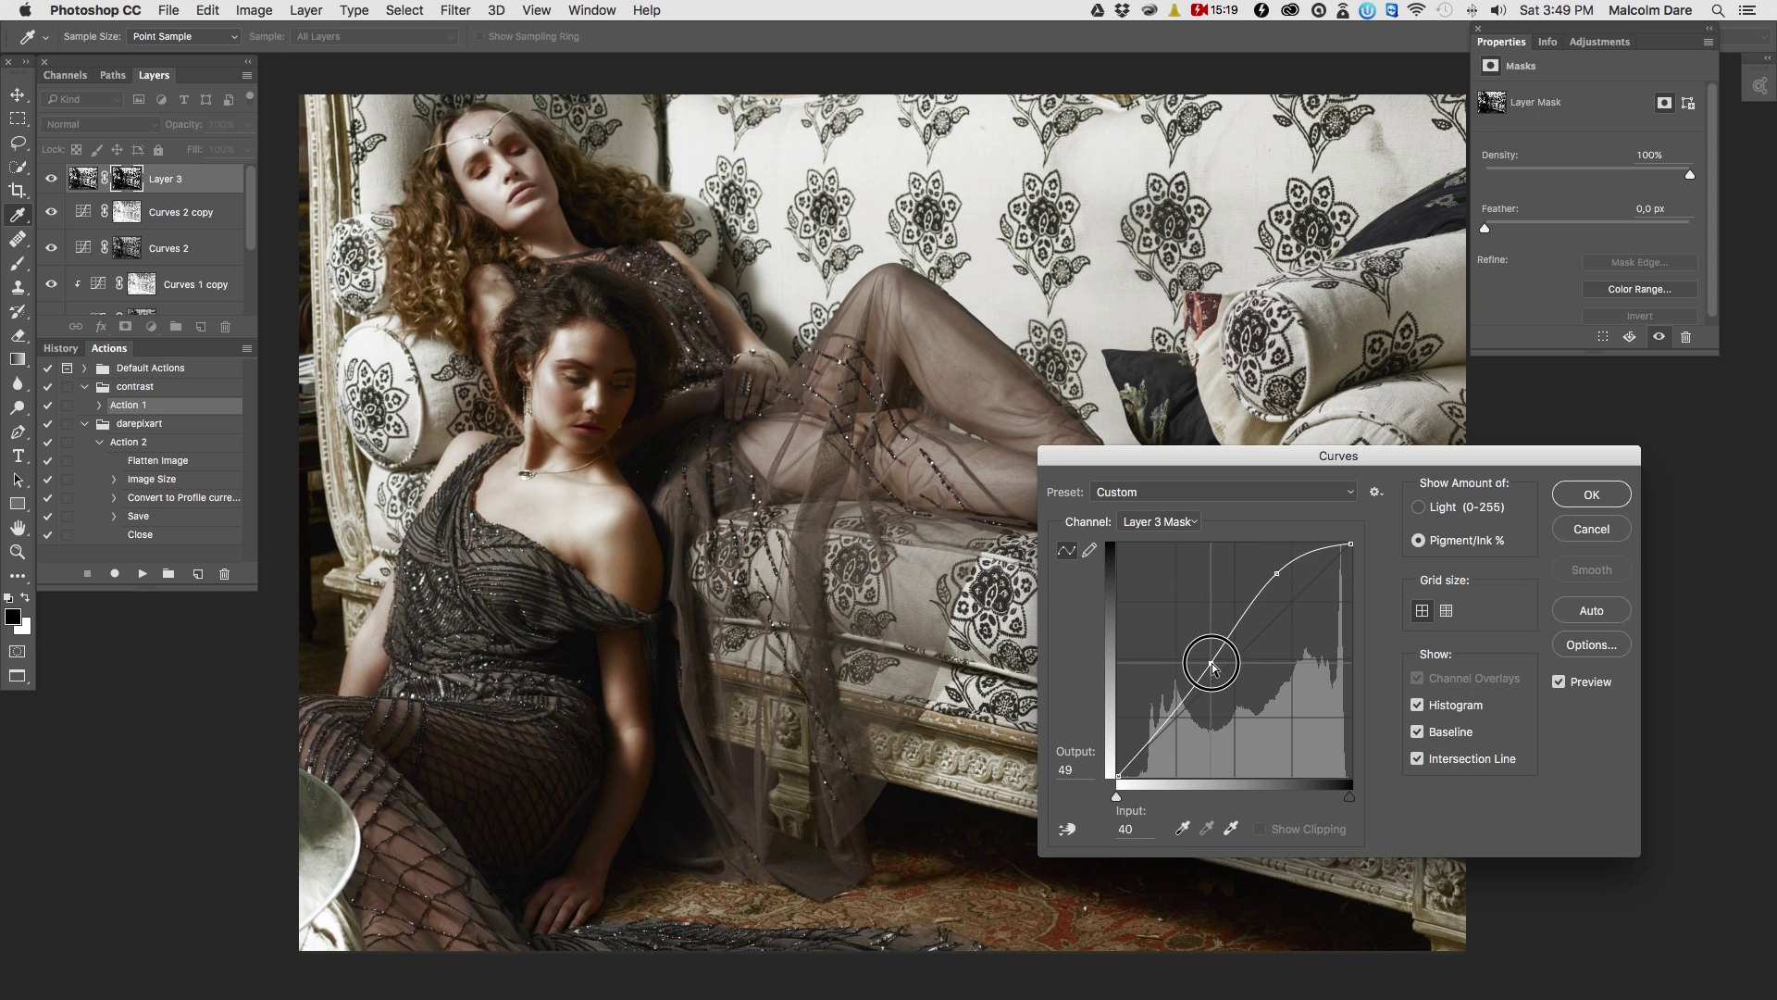
drag(1276, 575, 1286, 591)
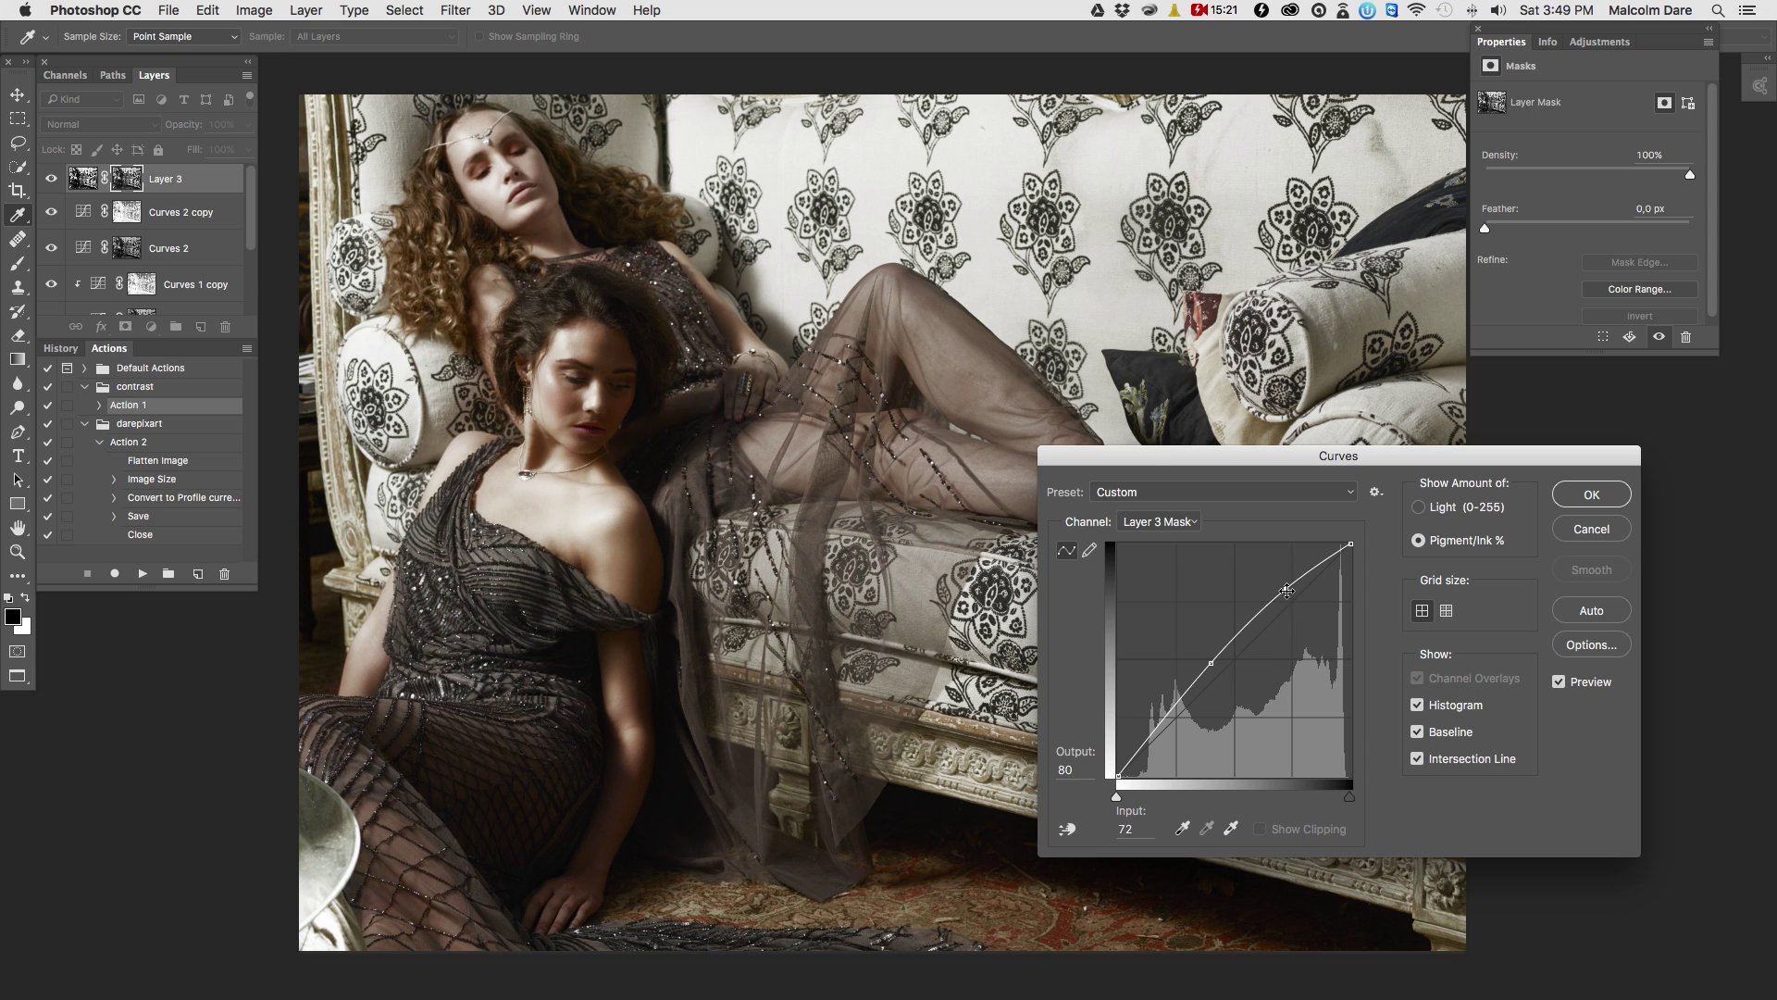
click(1567, 499)
key(b)
click(248, 124)
mouse_move(246, 149)
mouse_down()
mouse_move(220, 151)
mouse_move(232, 162)
mouse_up()
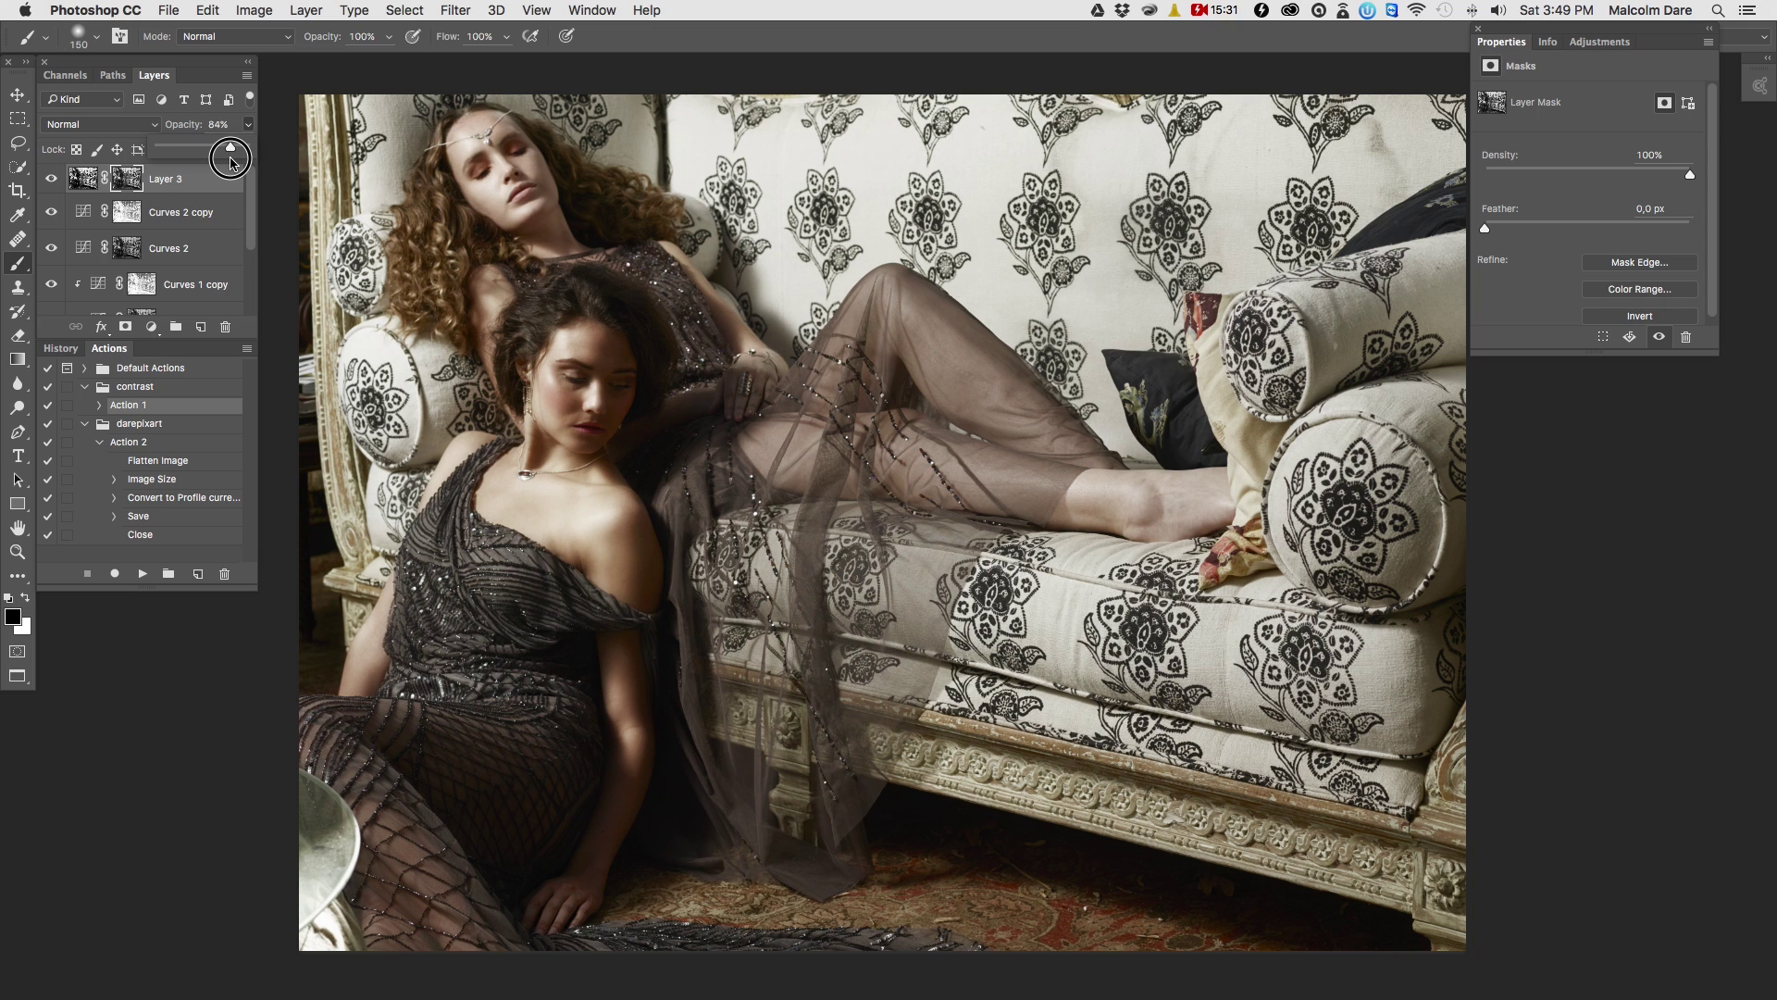
- Flatten the image and select the entire canvas for copying
click(246, 75)
click(335, 593)
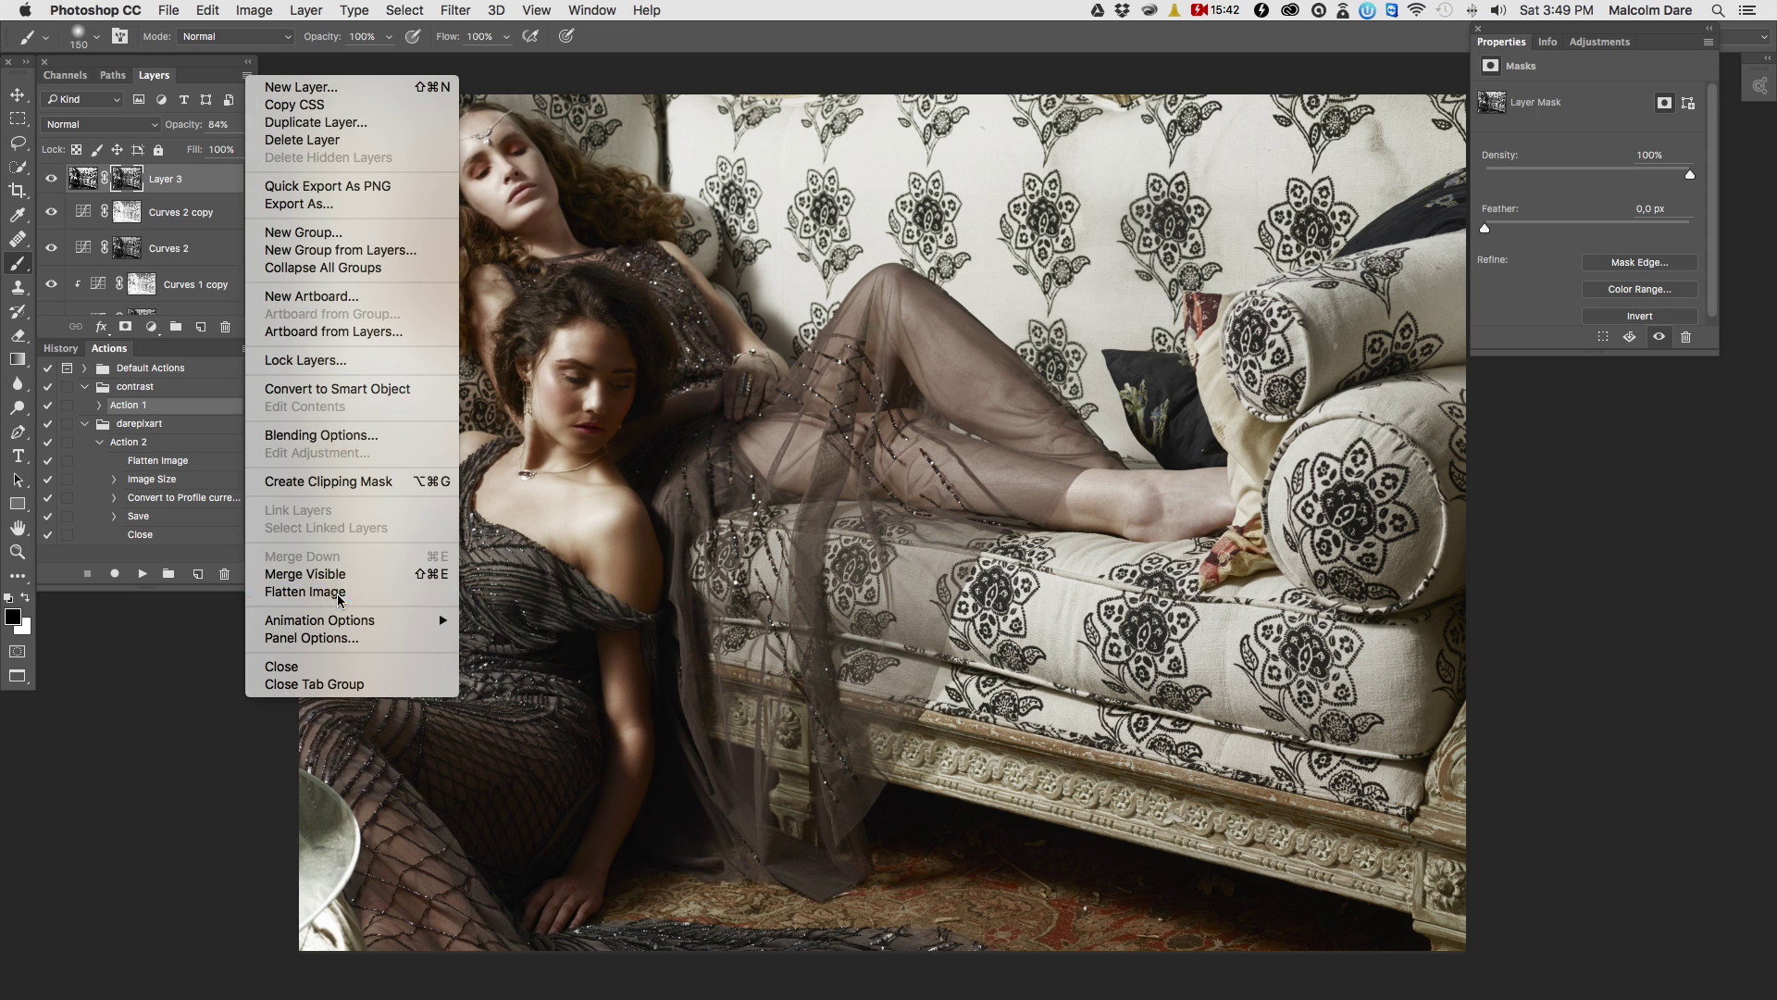
alt+click(578, 549)
key(ctrl+a)
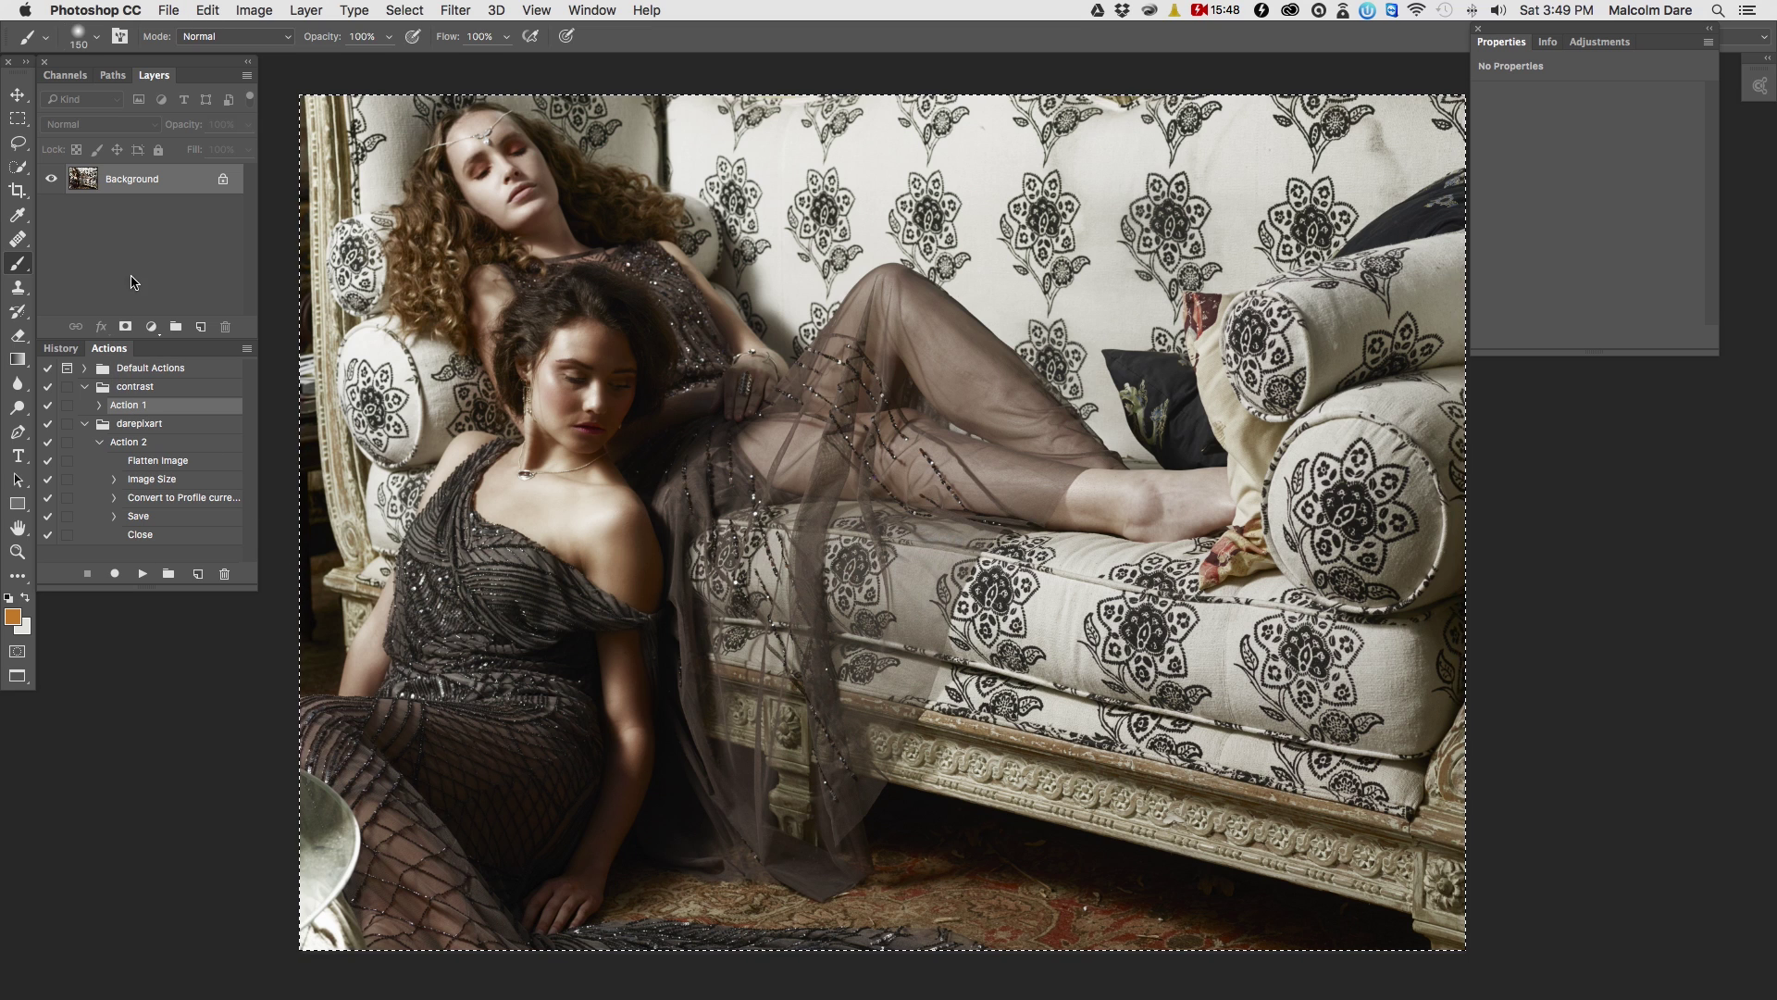
- Revert to the Master Opacity Change history state before flattening and paste the flattened copy as a new top layer
click(61, 348)
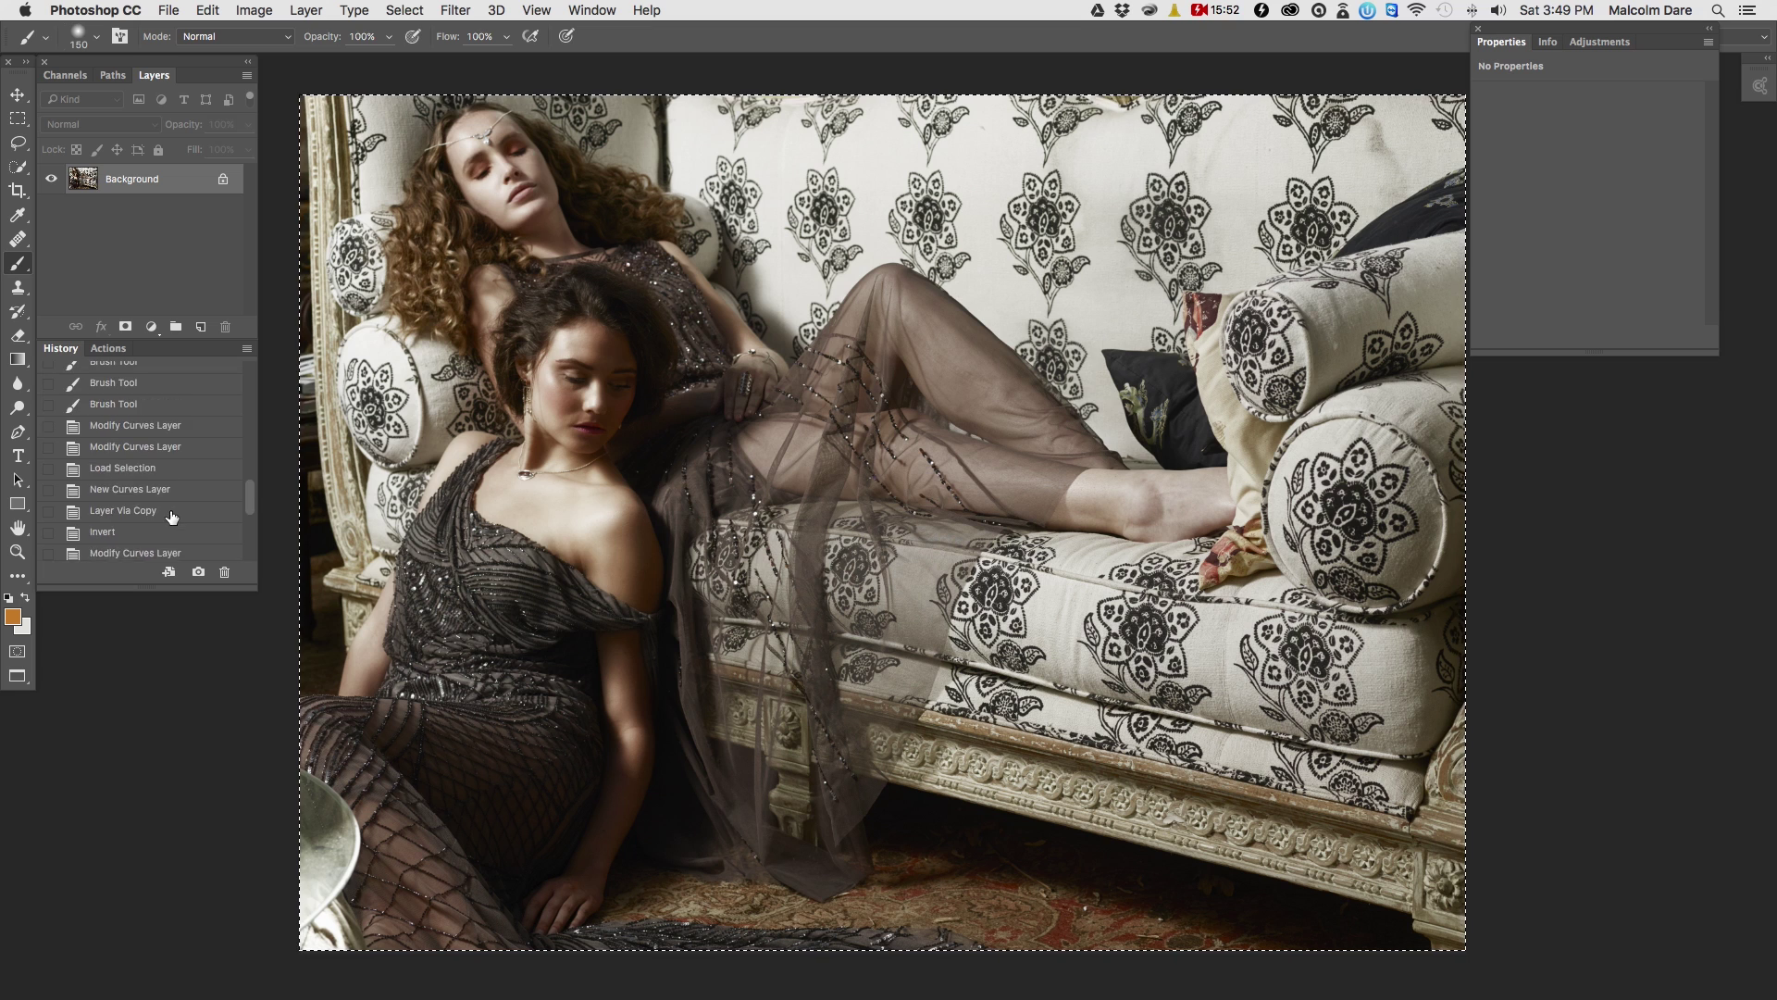
scroll(139, 518, down, 5)
click(120, 507)
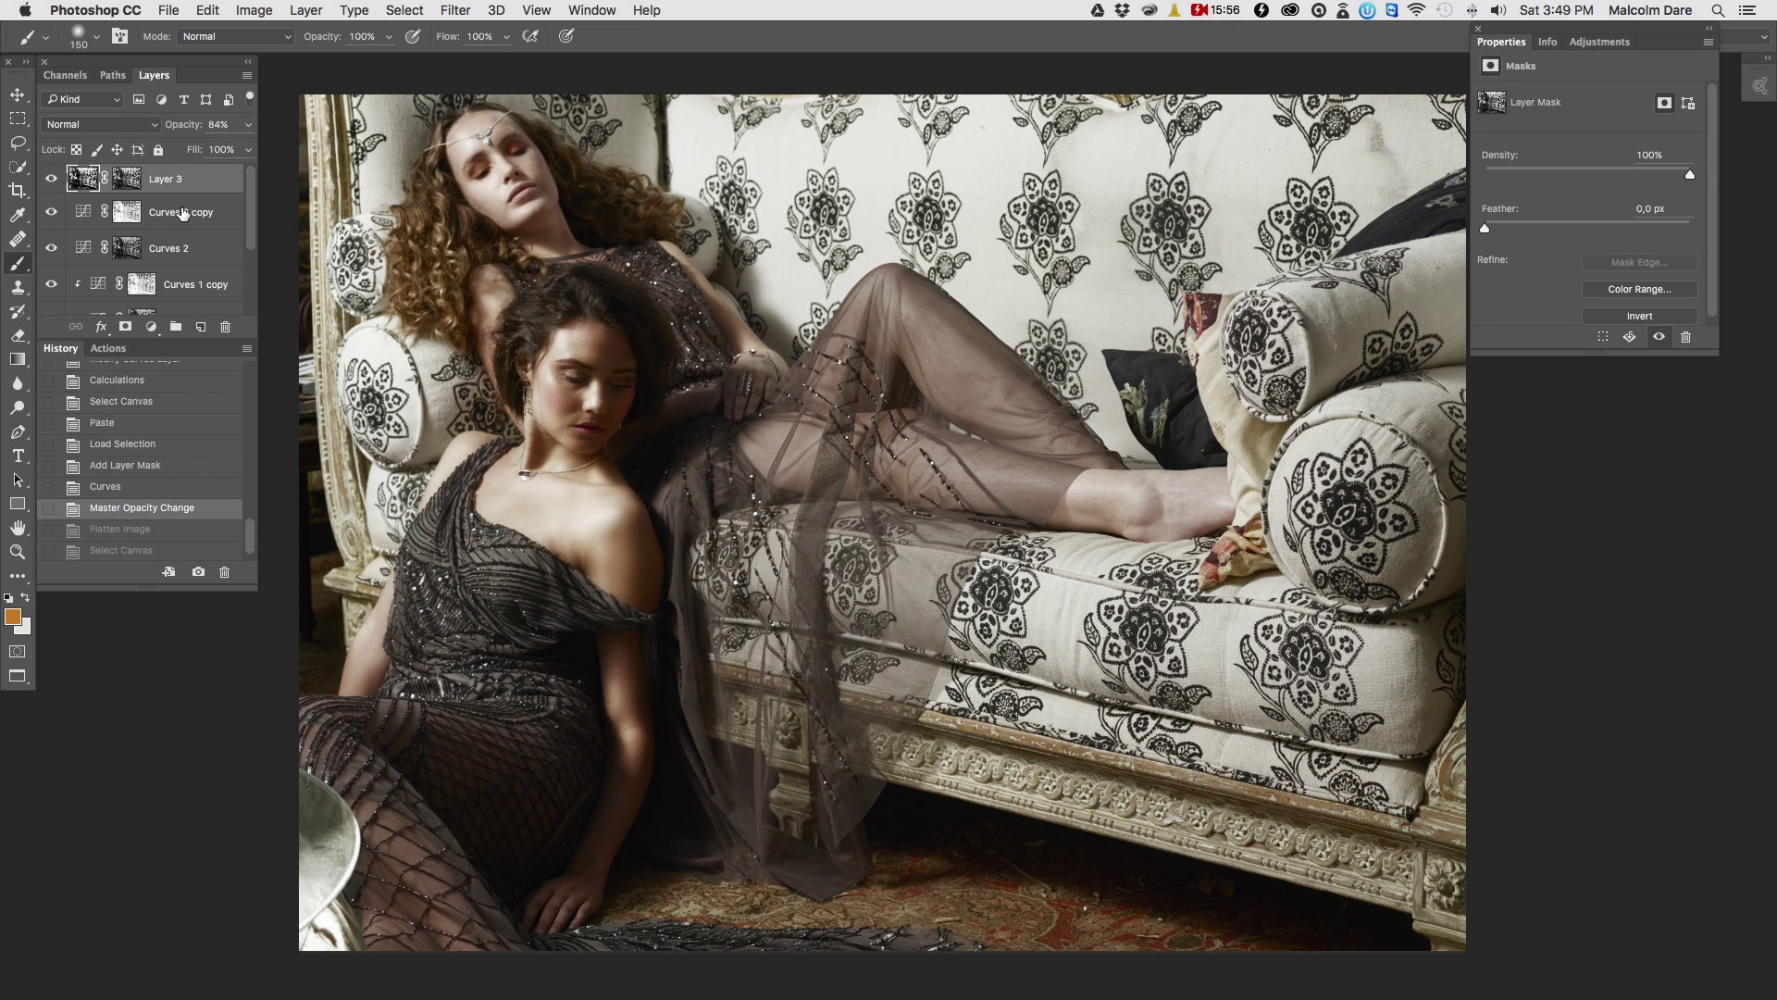
key(super+v)
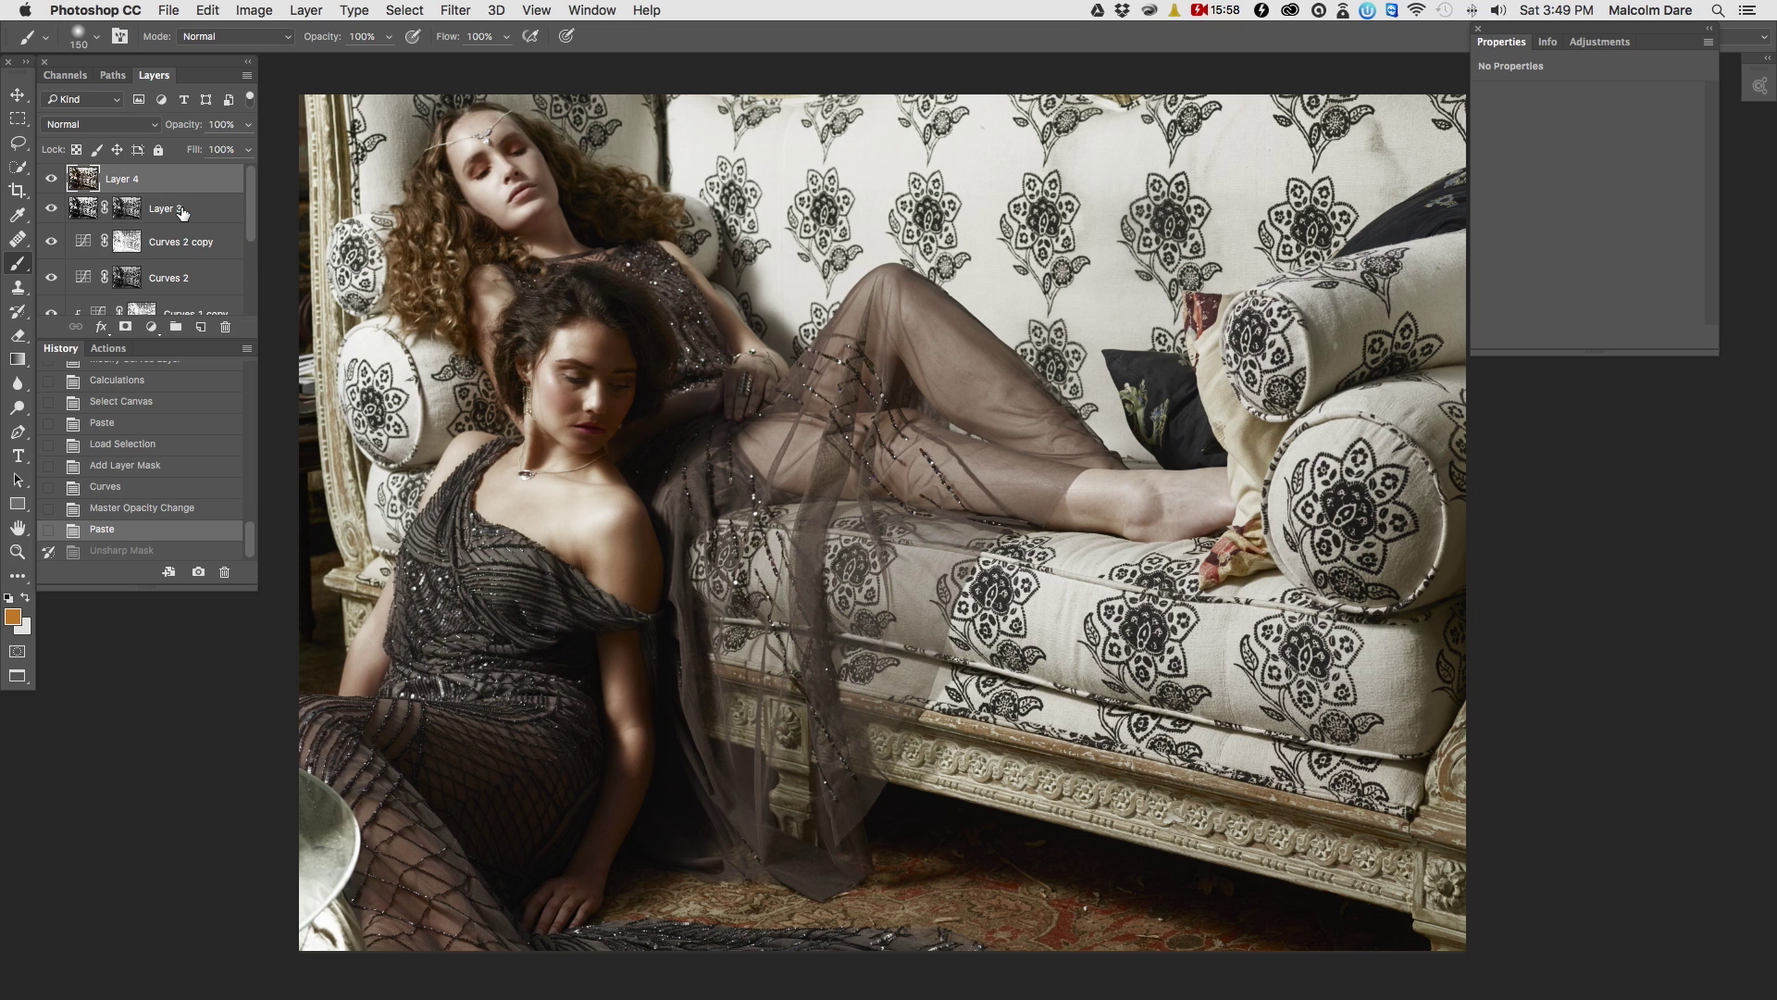
- Set Layer 4's blend mode to Soft Light and apply the last-used Gaussian Blur to it
click(138, 125)
click(72, 337)
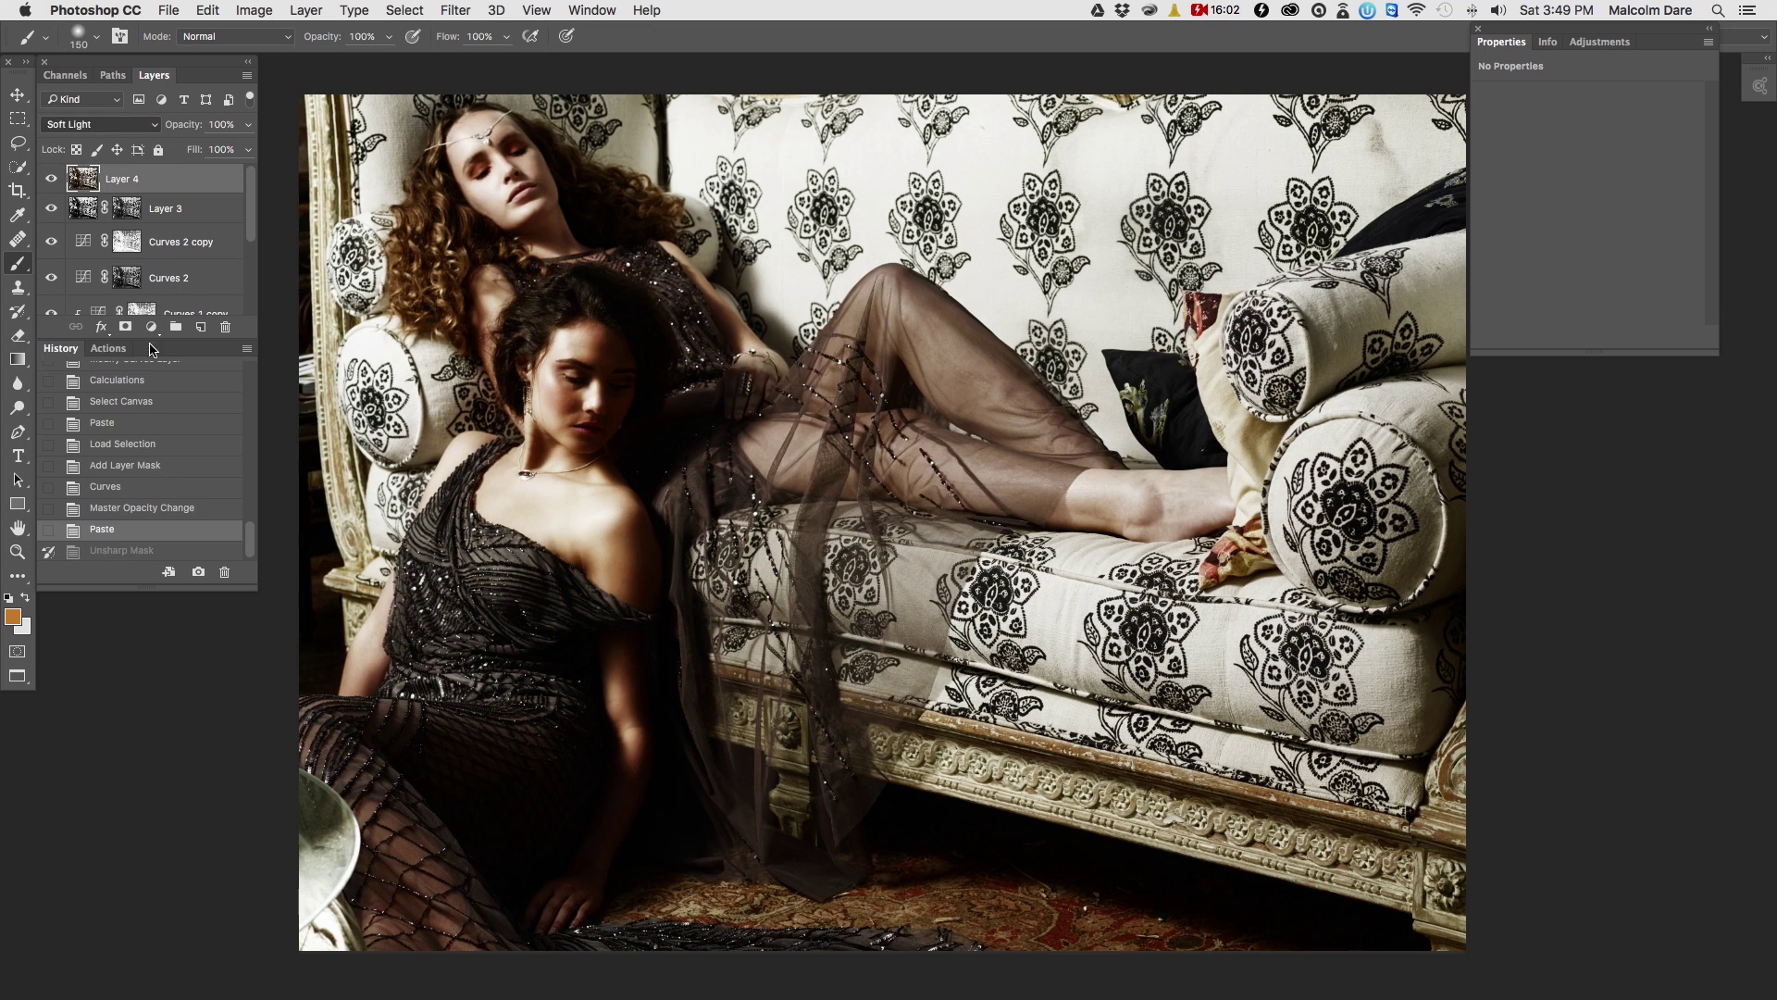
click(446, 9)
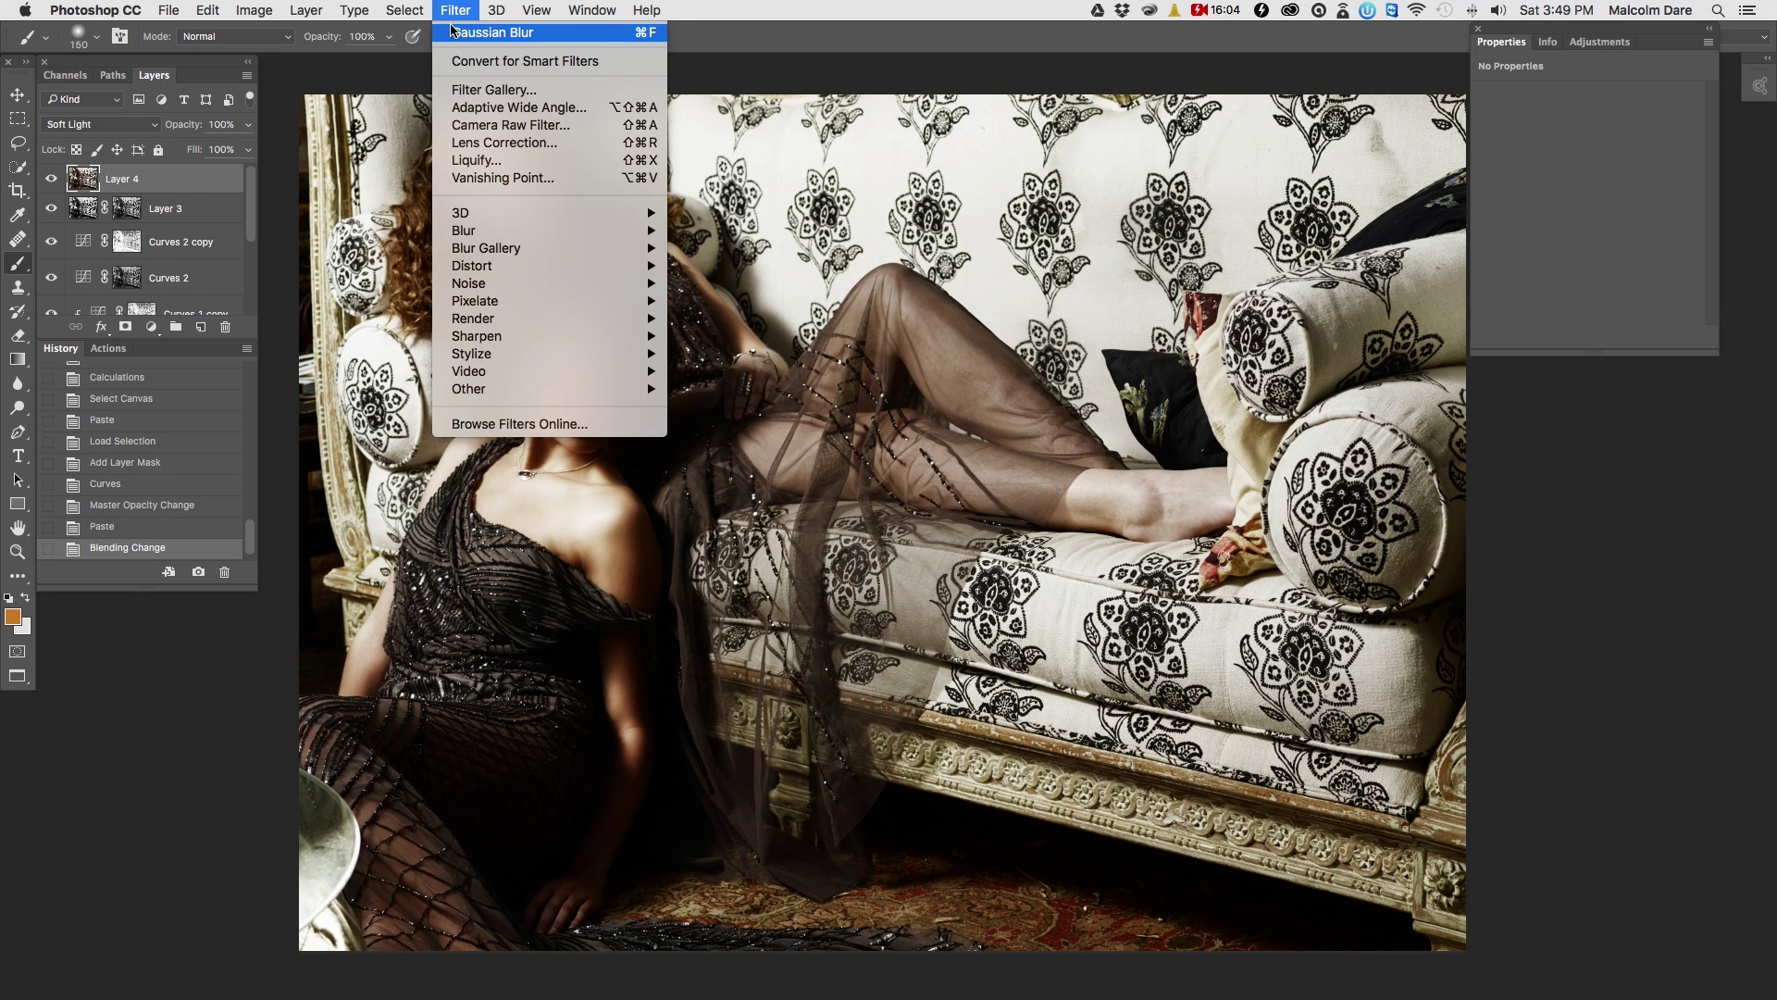
click(452, 33)
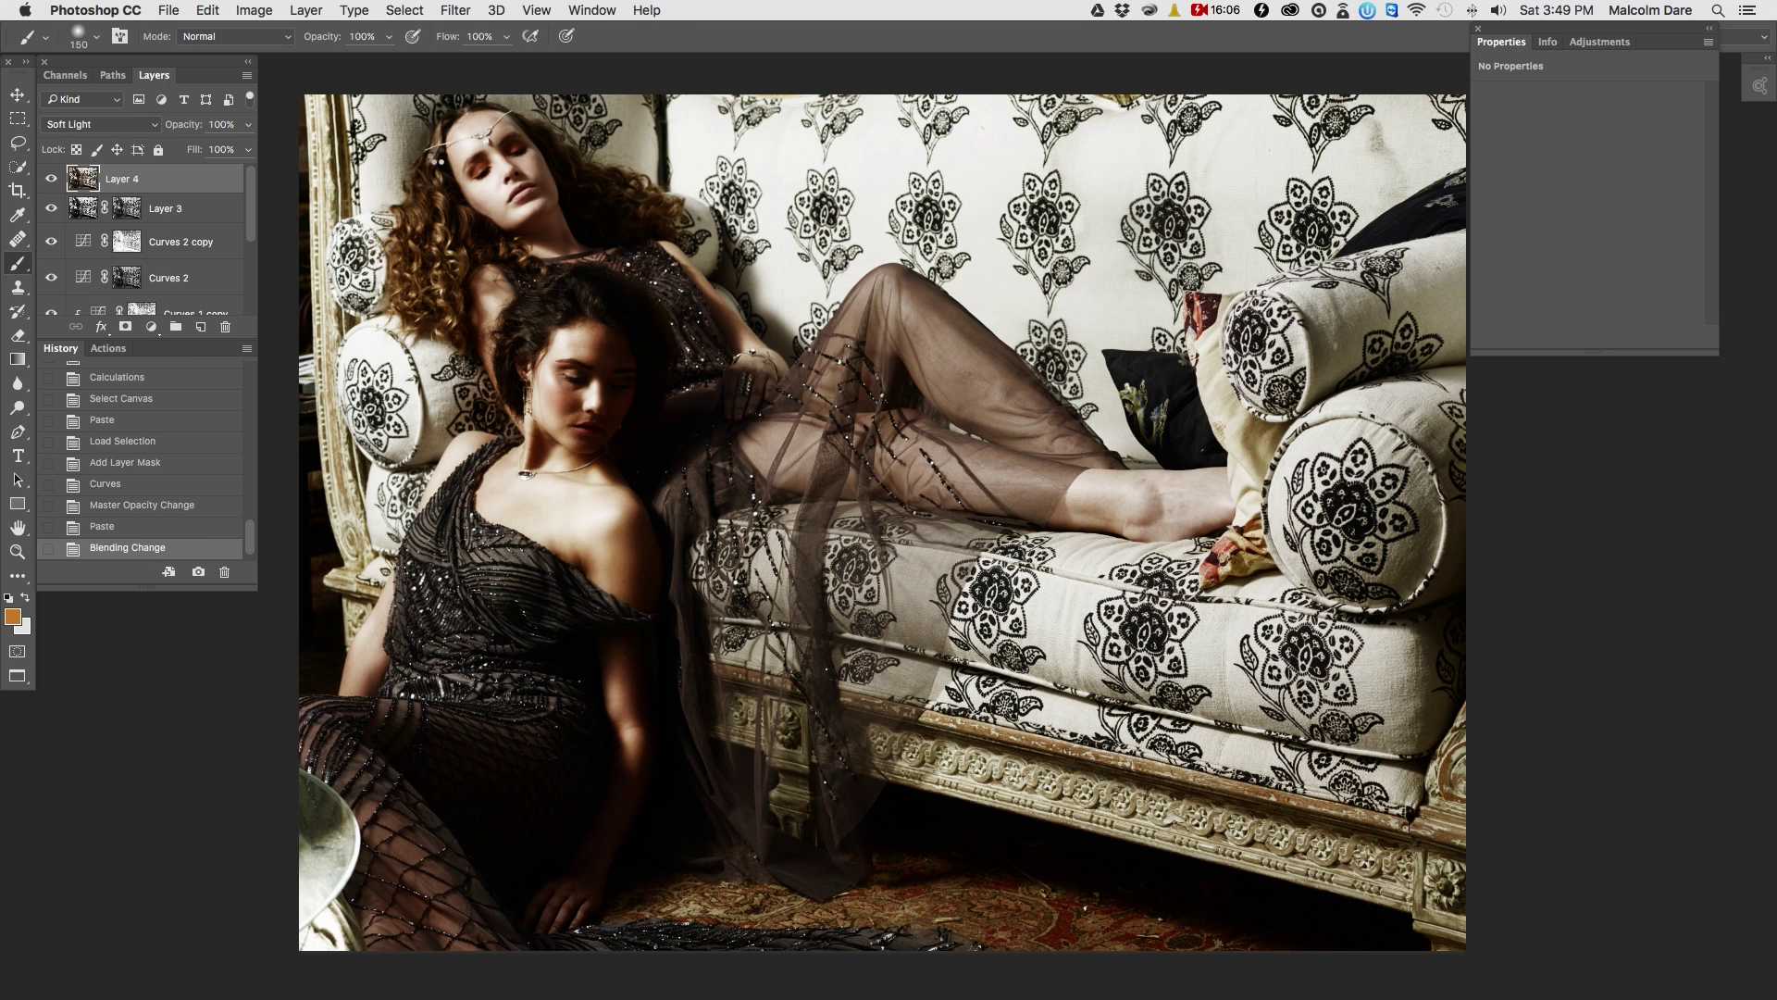
- Lower Layer 4's opacity to 14%
click(246, 127)
drag(239, 153, 172, 188)
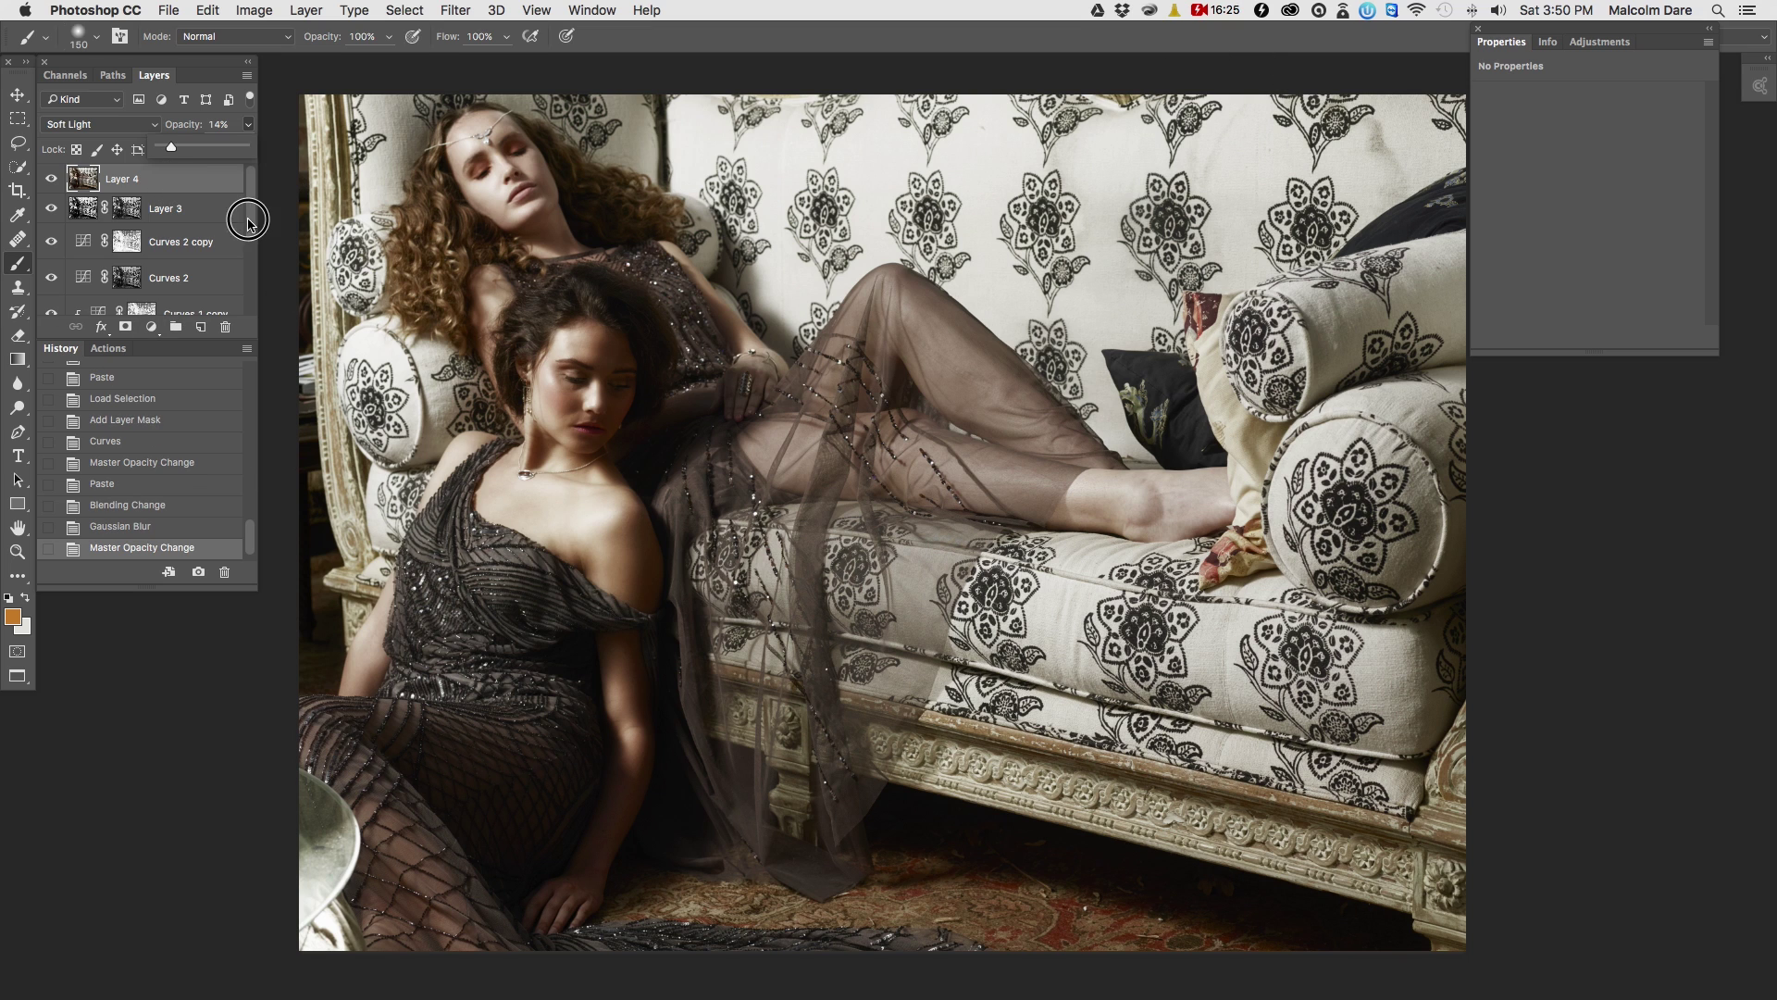
- Compare the retouched image with the original by repeatedly toggling the visibility of all layers above the Background
drag(248, 224, 224, 361)
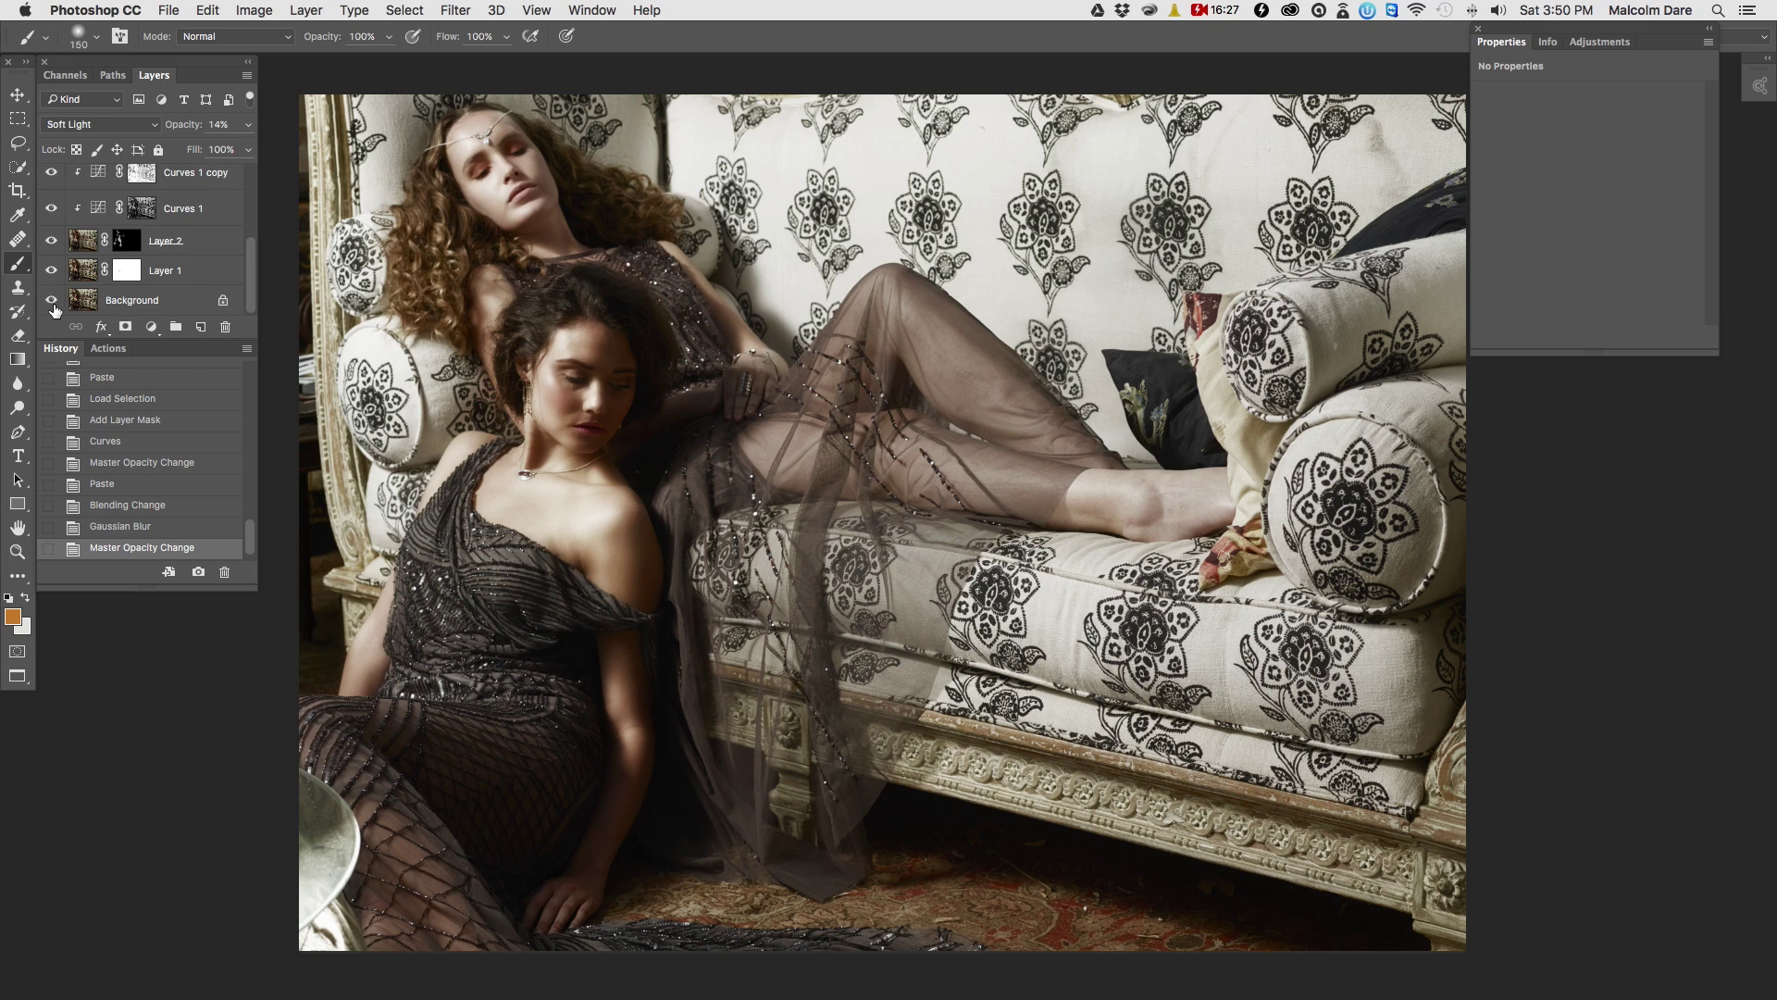
alt+click(54, 310)
alt+click(54, 309)
alt+click(54, 309)
alt+click(54, 309)
alt+click(54, 309)
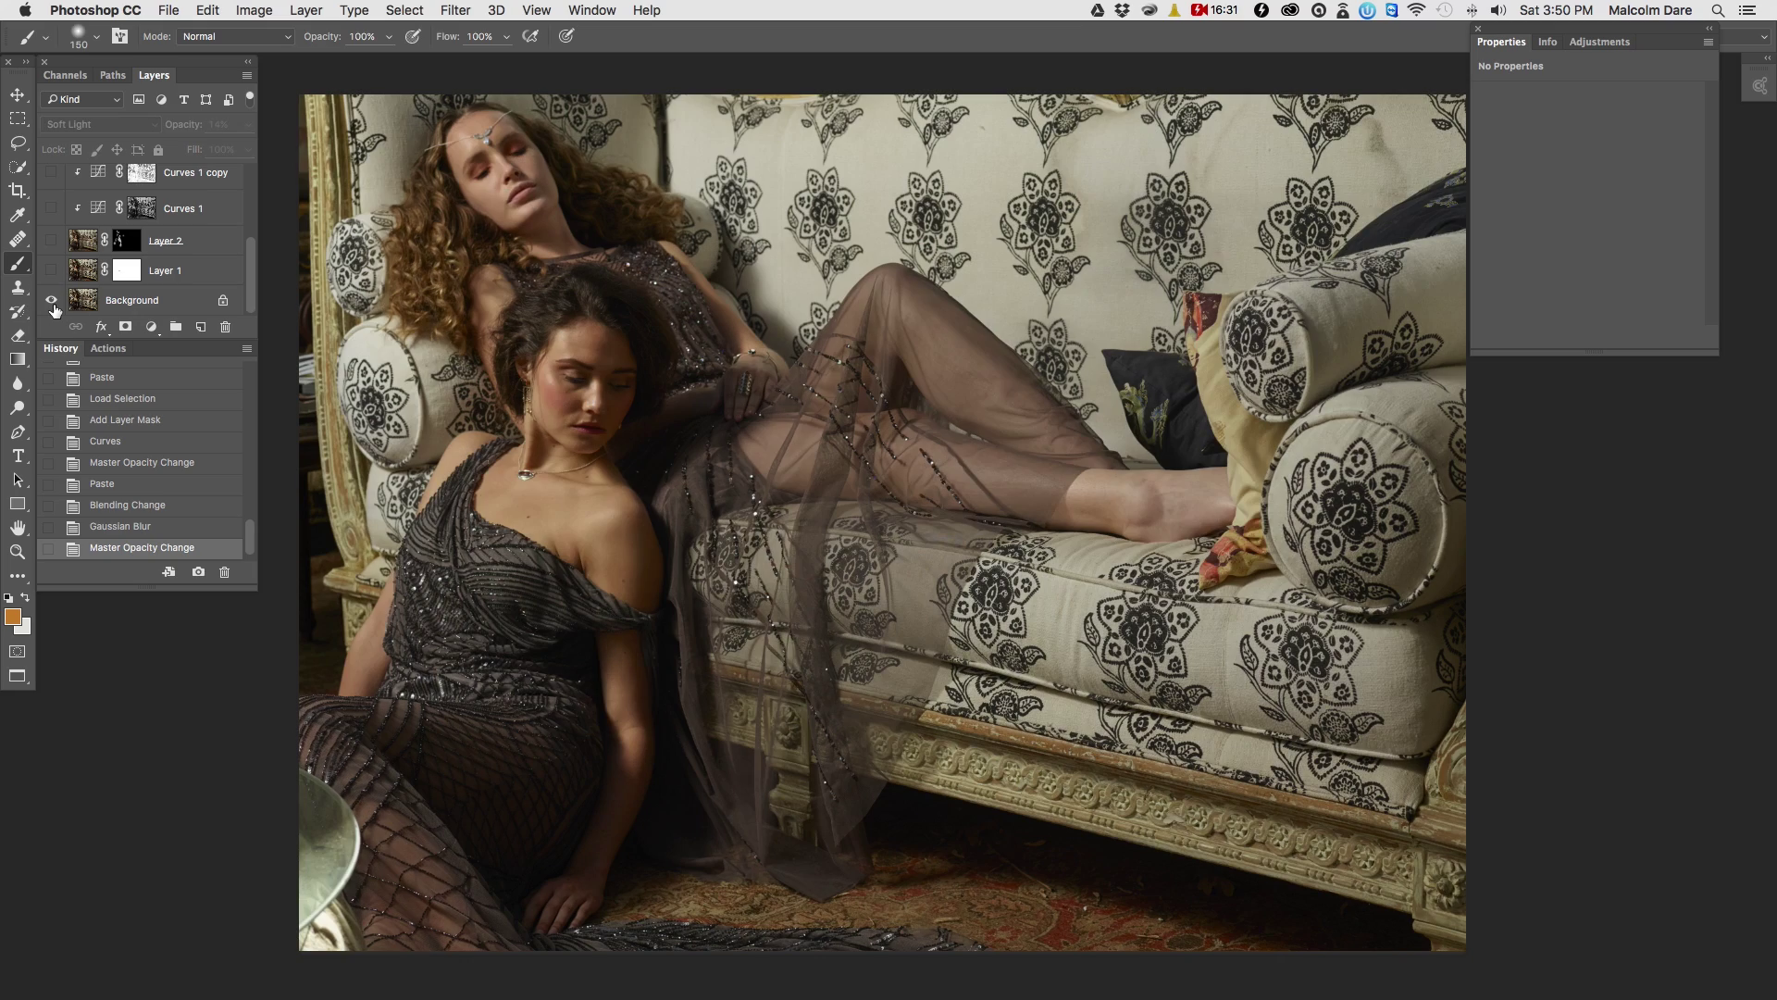
alt+click(54, 309)
alt+click(54, 309)
alt+click(54, 310)
alt+click(54, 309)
alt+click(54, 309)
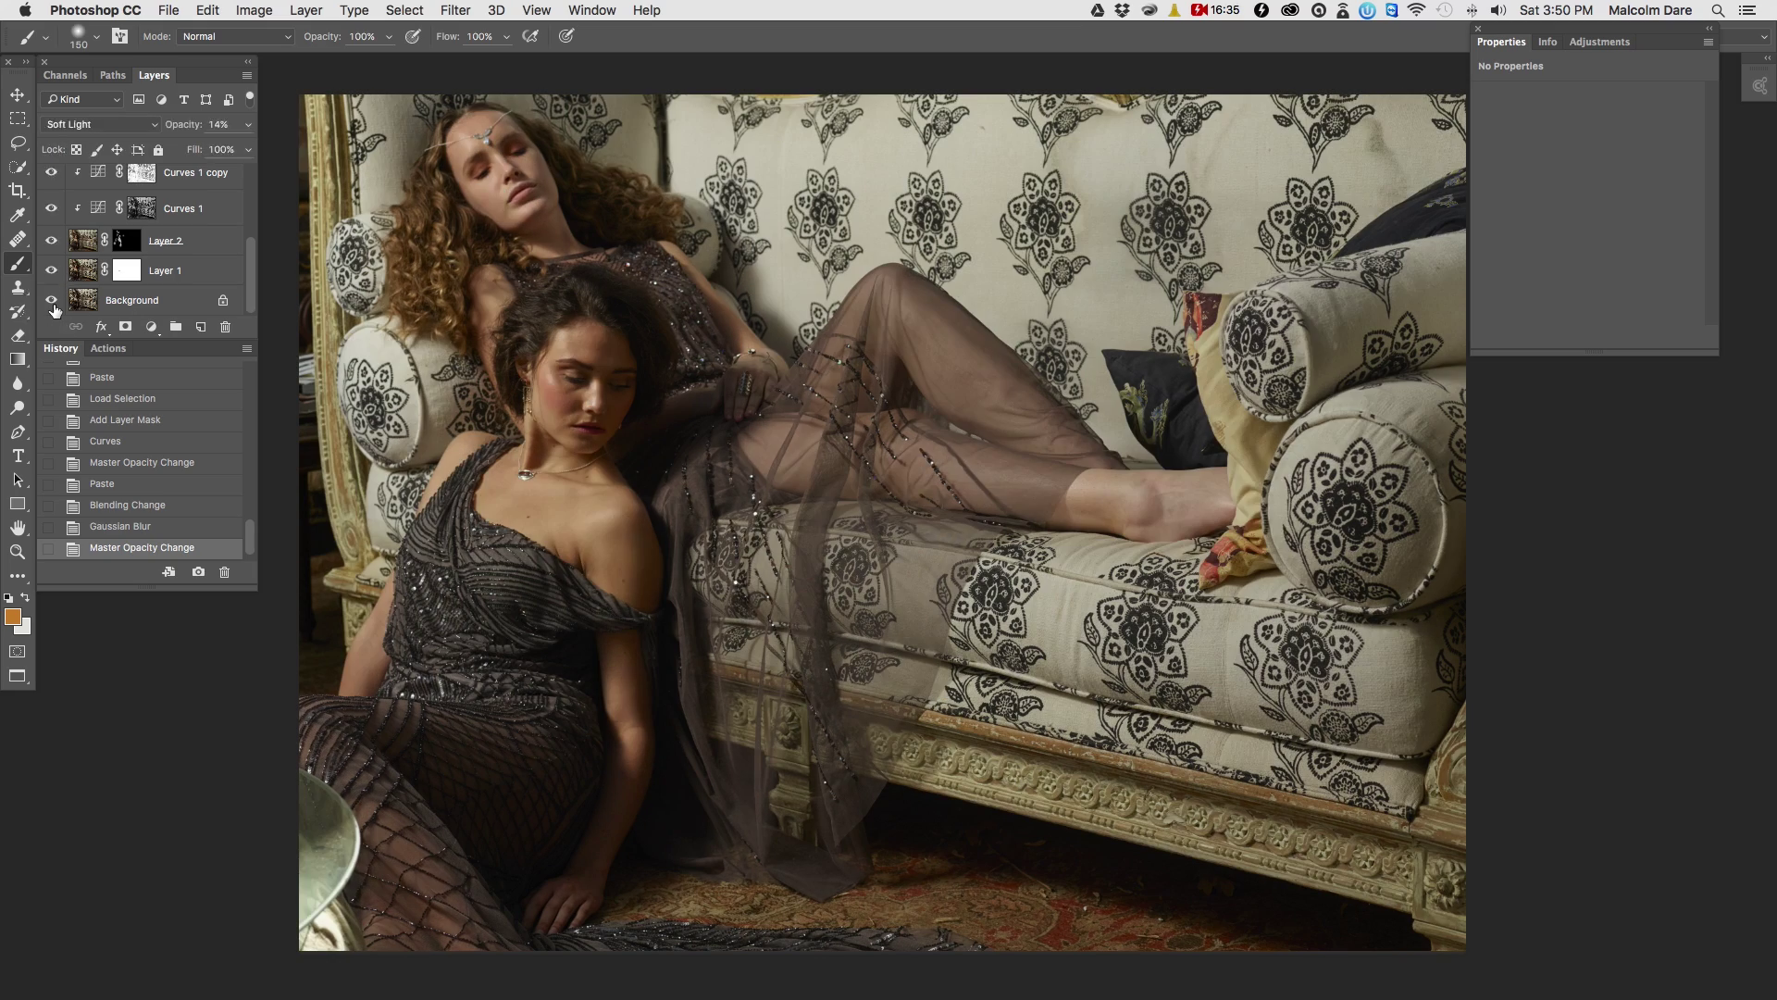